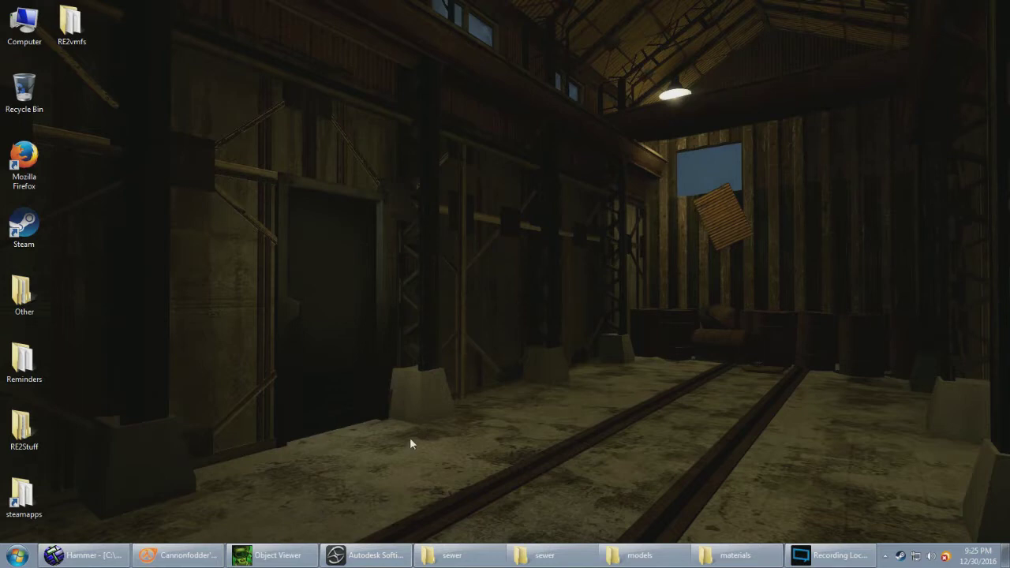
Step: Switch to Hammer and look around the train shed's floor, wall panels and entrance in the re2_3 map
mouse_move(384, 559)
mouse_move(91, 548)
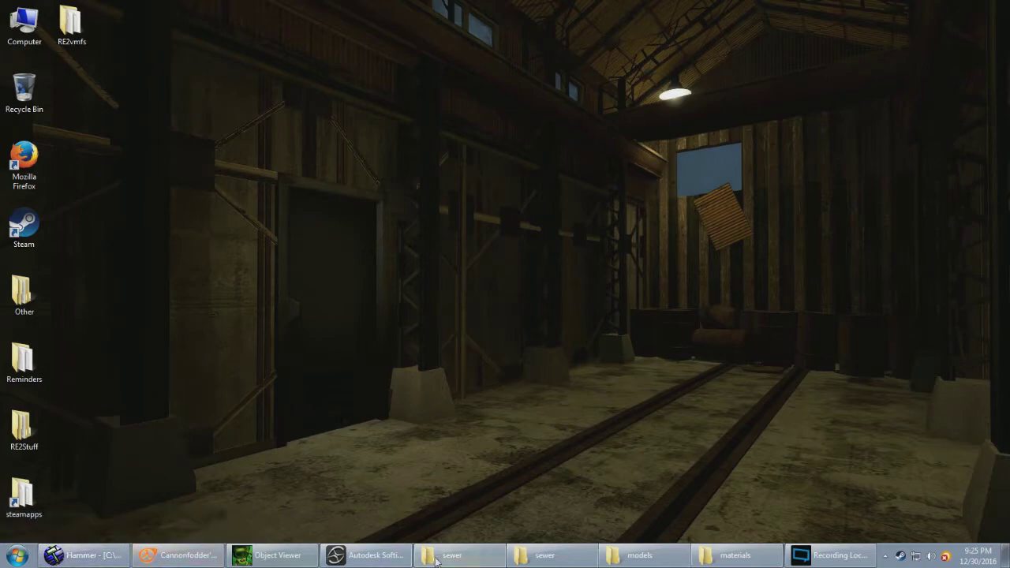
left_click(102, 555)
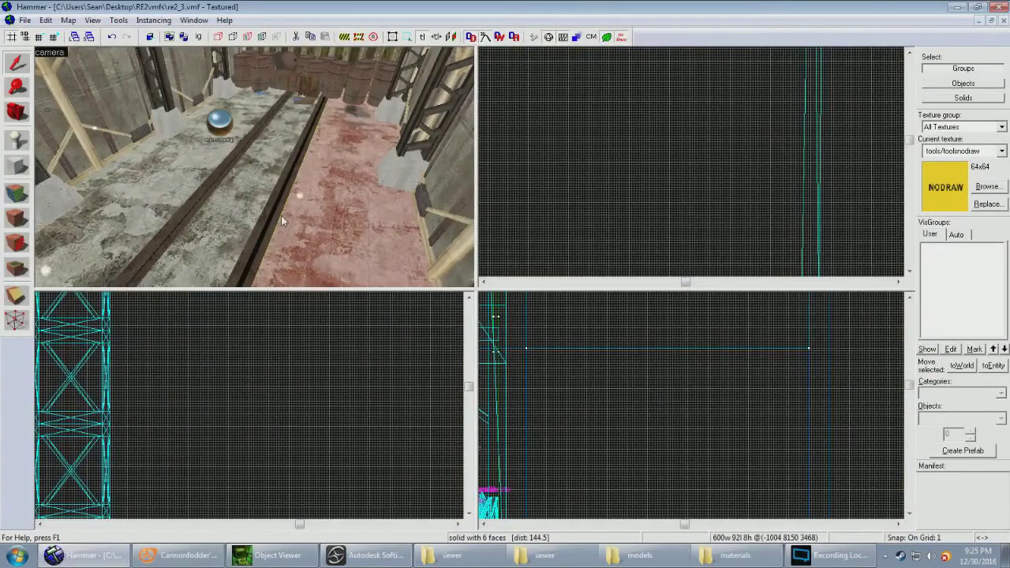
left_click(442, 180)
key("z")
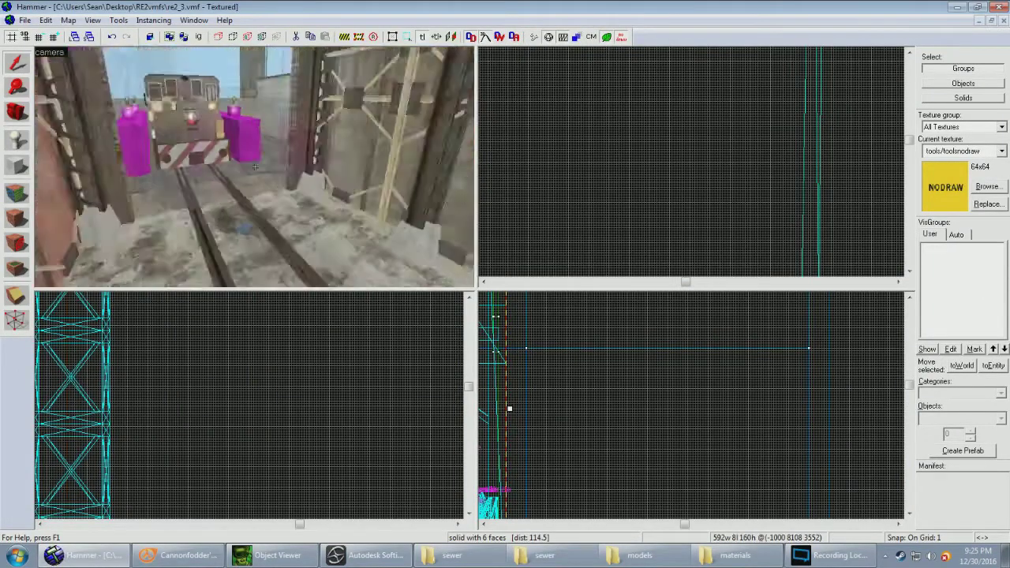
key("w")
key("w")
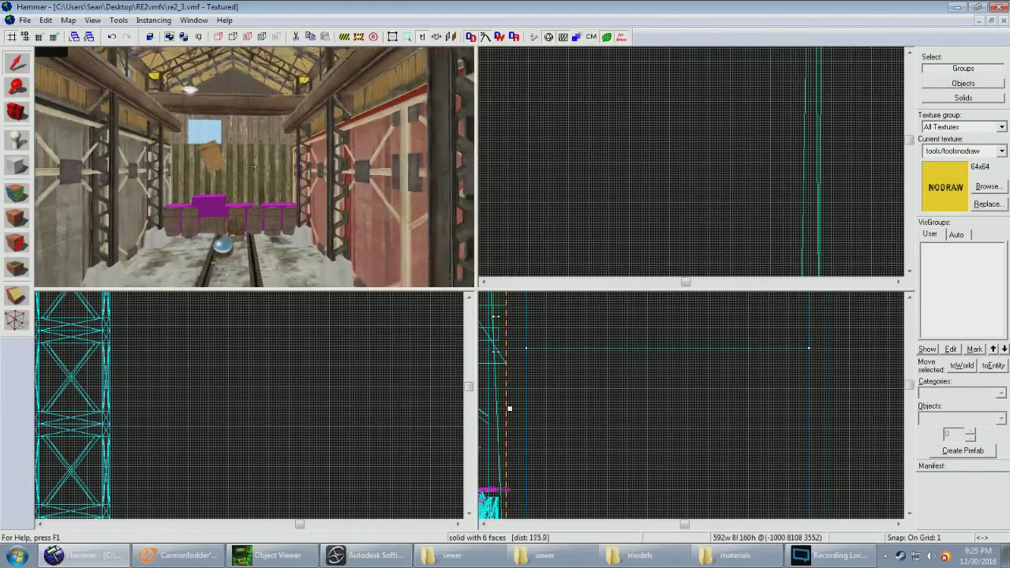
key("w")
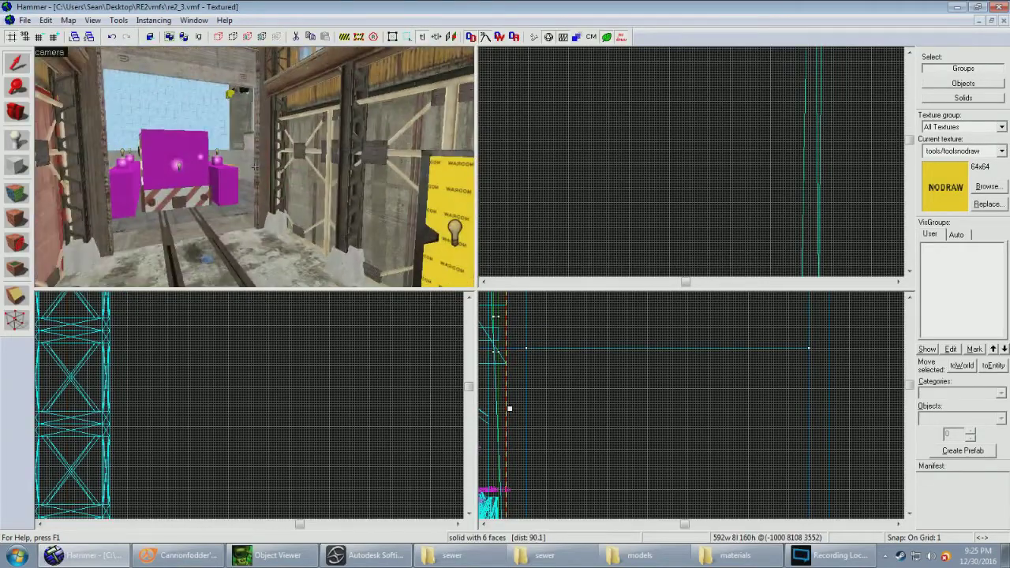
key("a")
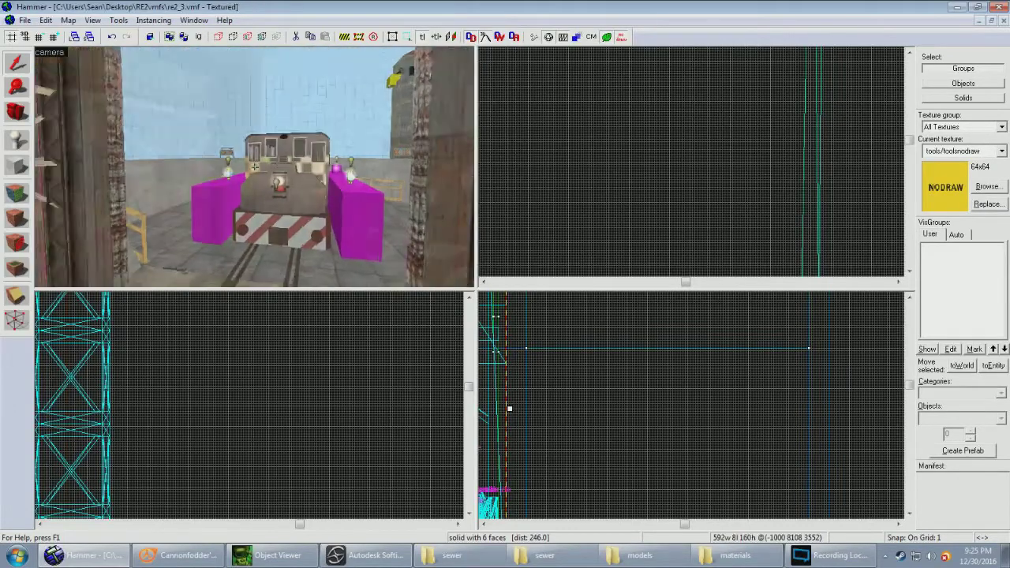
key("d")
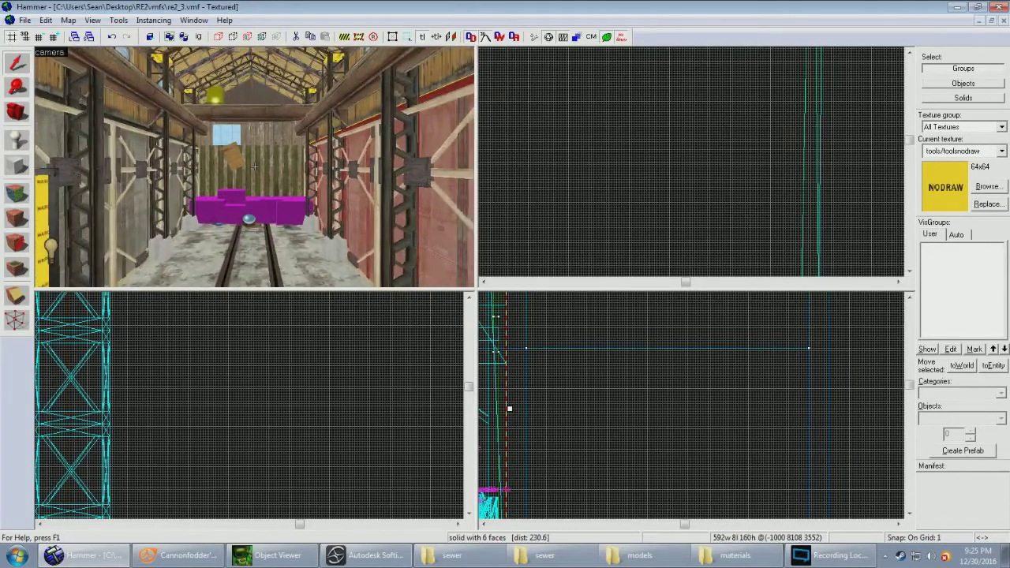
key("w")
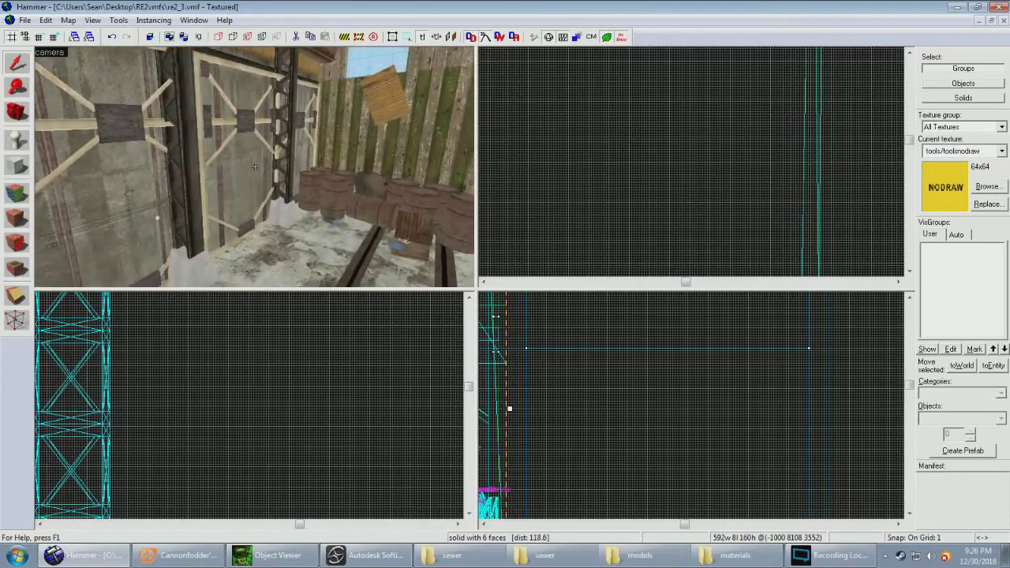
left_click(255, 166)
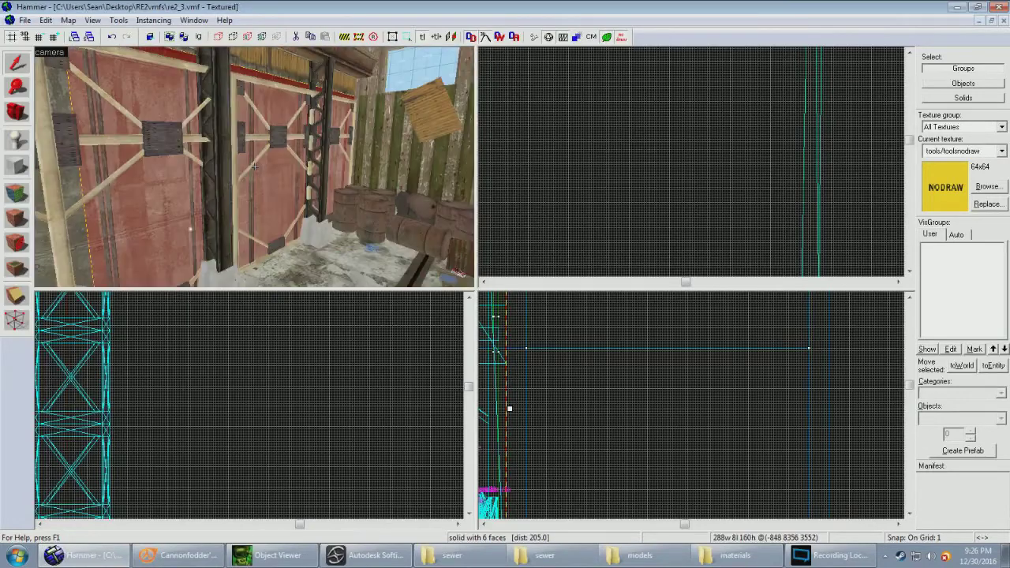
left_click(255, 165)
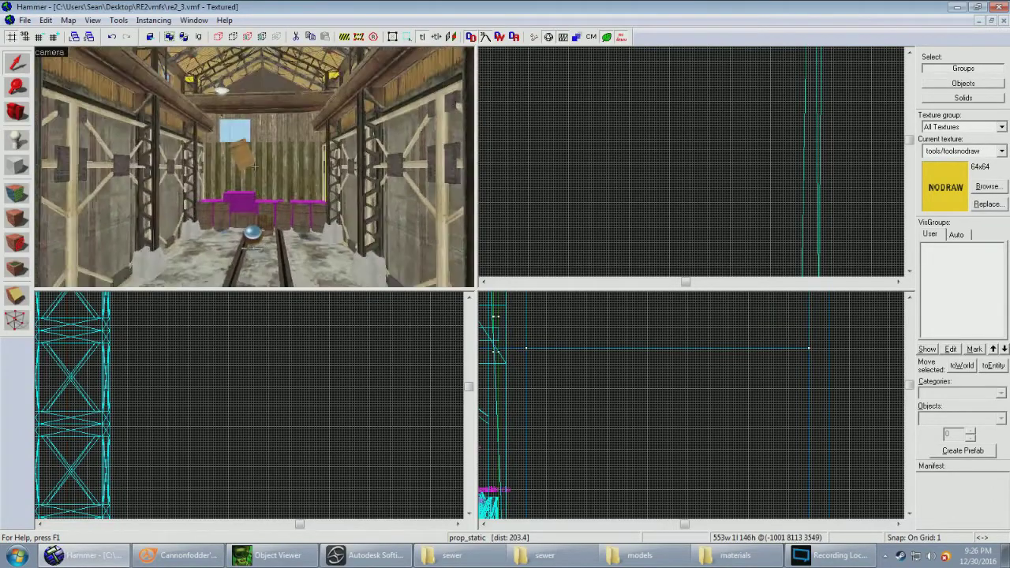
Step: Examine the shed interior and select the floor sections between and beside the rails
key("s")
left_click_drag(255, 166, 292, 205)
key("z")
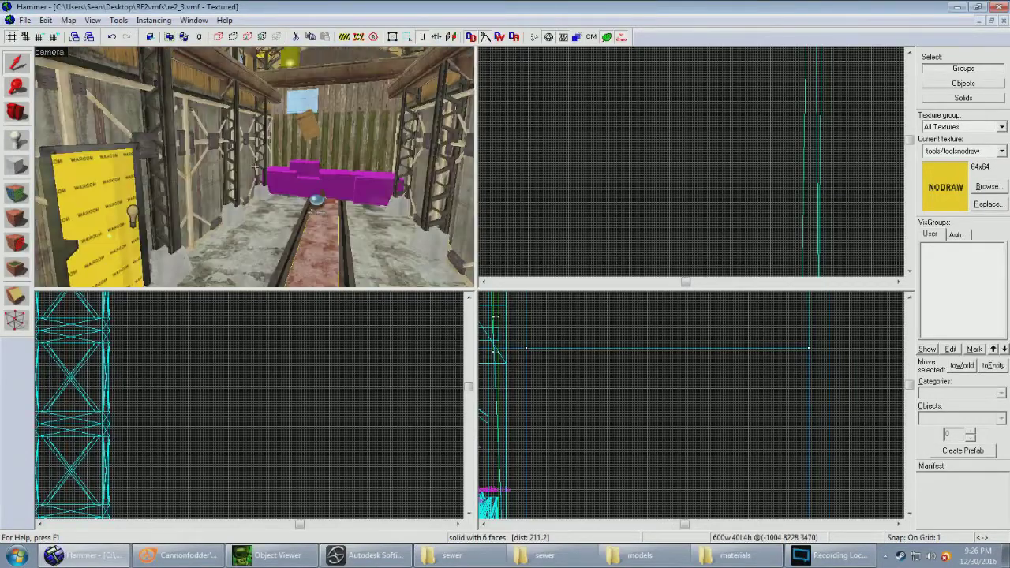
left_click_drag(255, 166, 299, 201)
left_click(299, 201)
key("z")
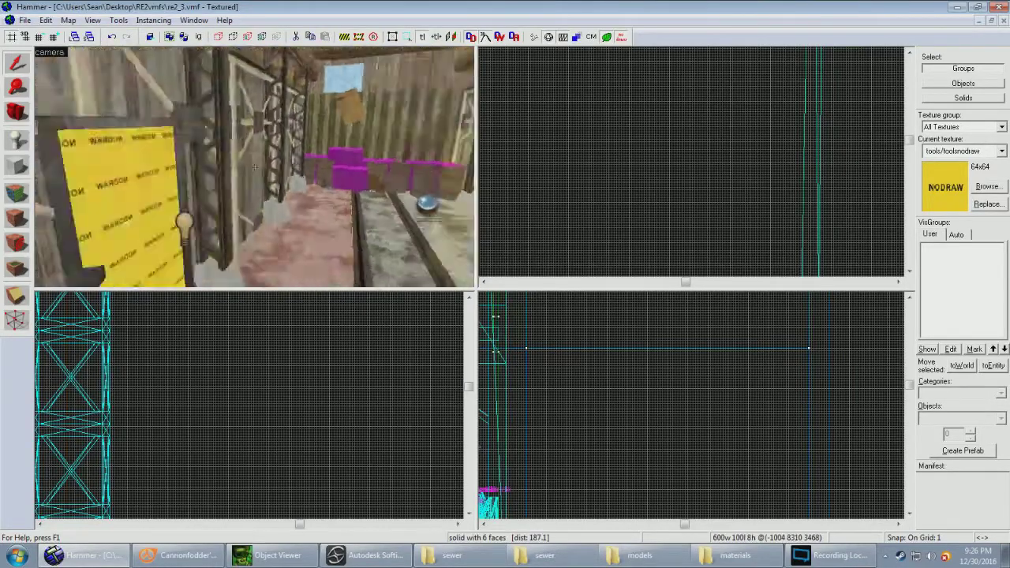
Step: Go outside the shed and inspect the locomotive, selecting its model
key("s")
key("w")
key("z")
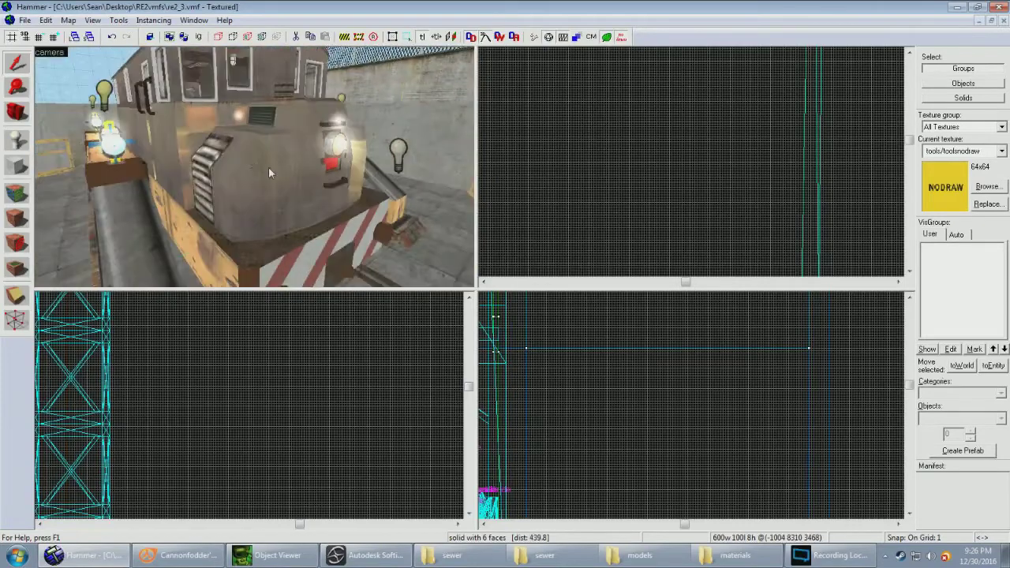
left_click(269, 166)
key("z")
key("a")
key("z")
left_click(250, 176)
key("z")
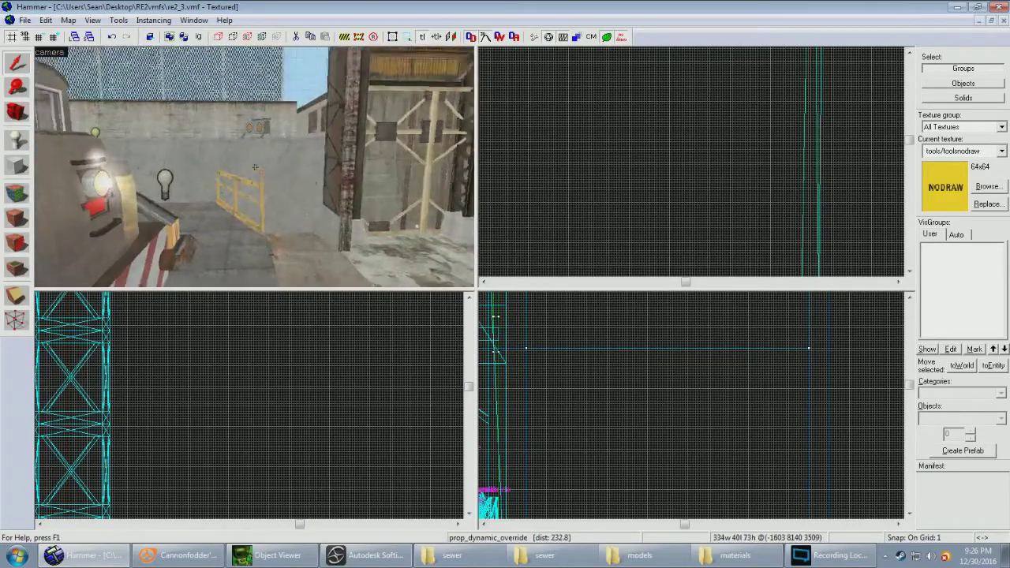
Step: Select the yellow railing beside the concrete wall outside the shed and view it up close
key("w")
key("z")
left_click(255, 139)
key("z")
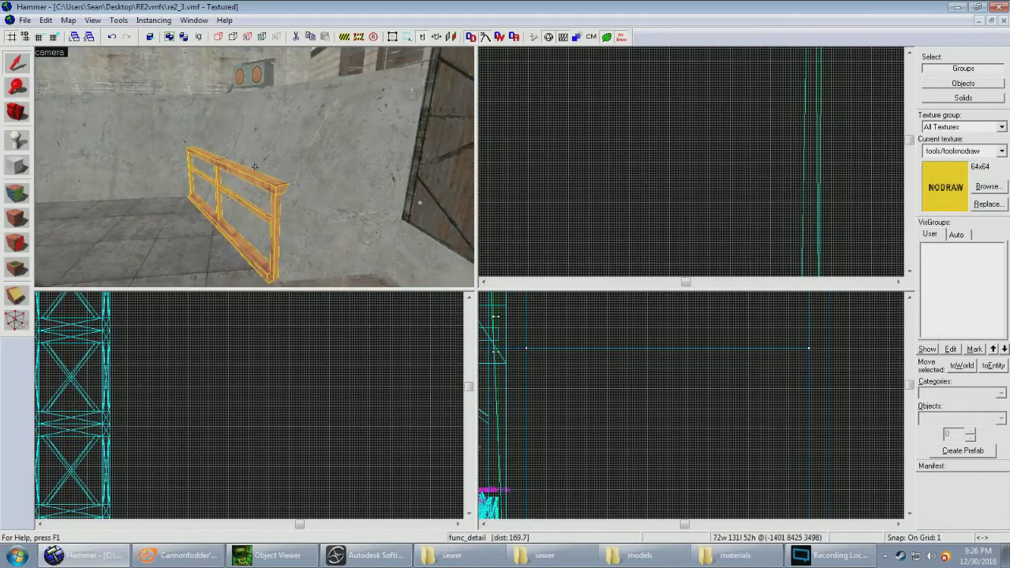
key("w")
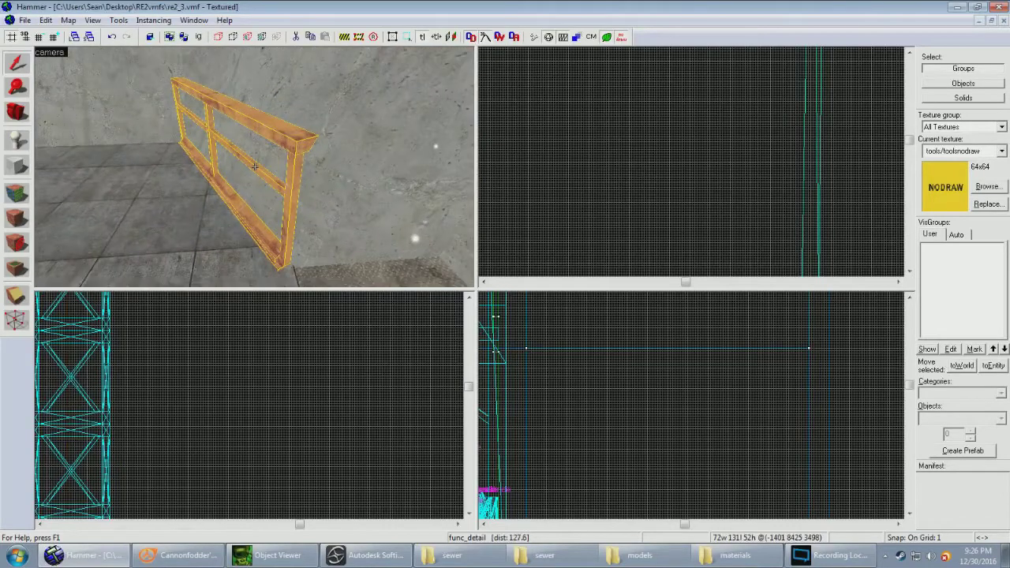
left_click(200, 41)
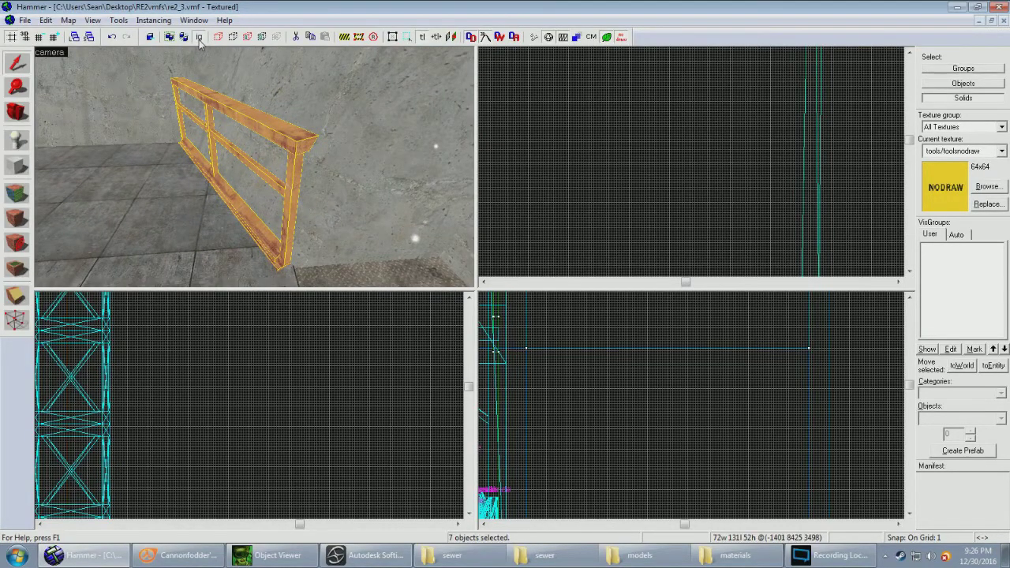
left_click(196, 244)
key("z")
key("w")
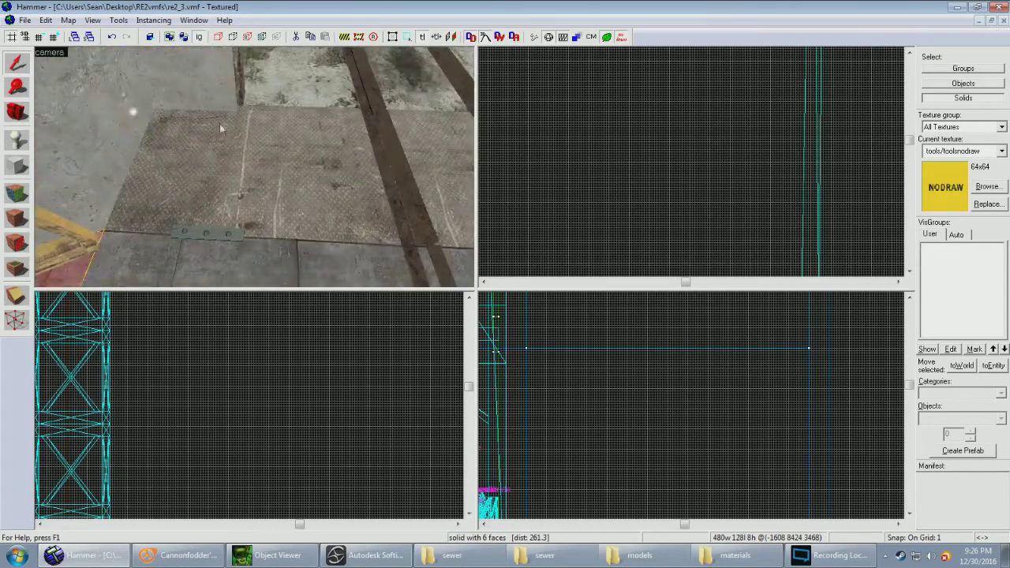
left_click(200, 39)
left_click(281, 89)
key("z")
key("w")
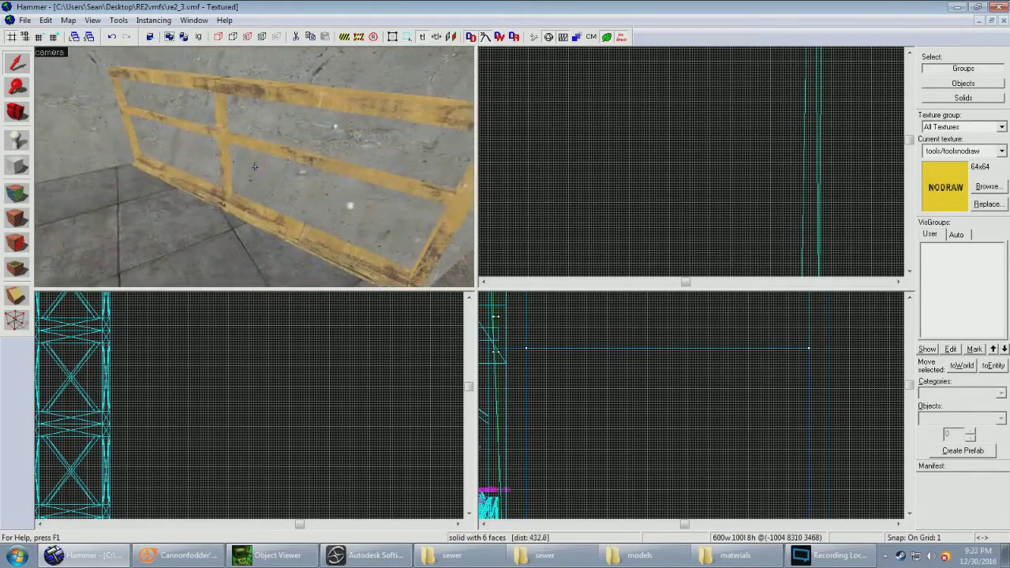
Step: Select the whole yellow railing as one func_detail entity, inspect it from several sides and copy it
left_click(140, 106)
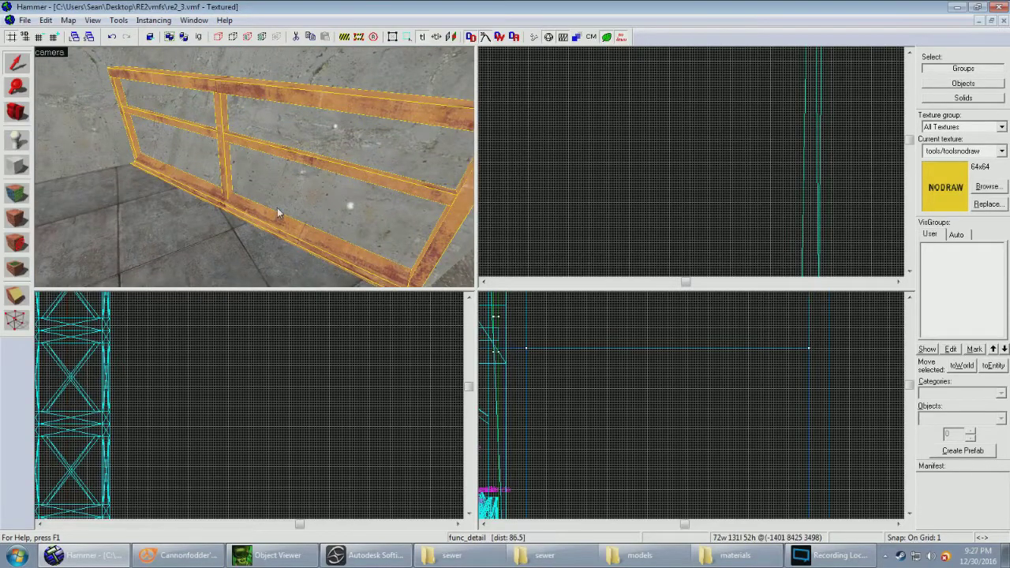
key("d")
key("z")
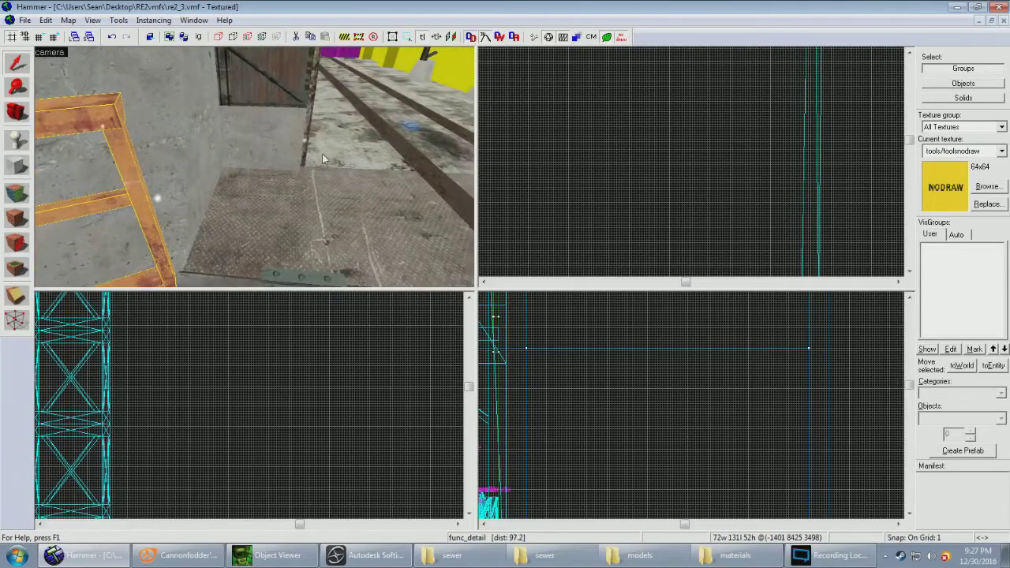
left_click(323, 154)
key("z")
key("s")
key("z")
key("z")
key("z")
left_click(247, 130)
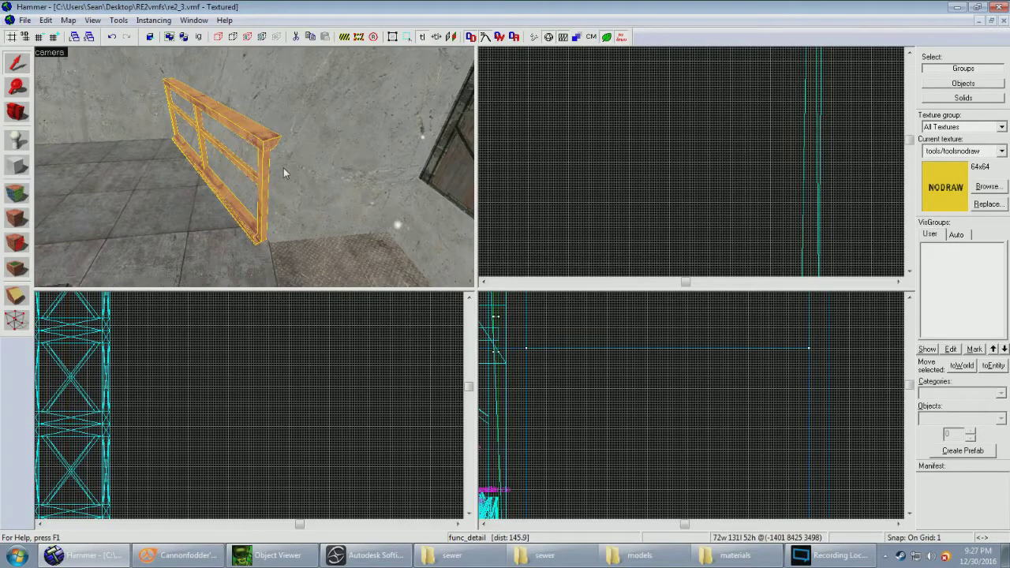
Step: Close the re2_3 map and paste the copied railing into a new map
left_click(25, 20)
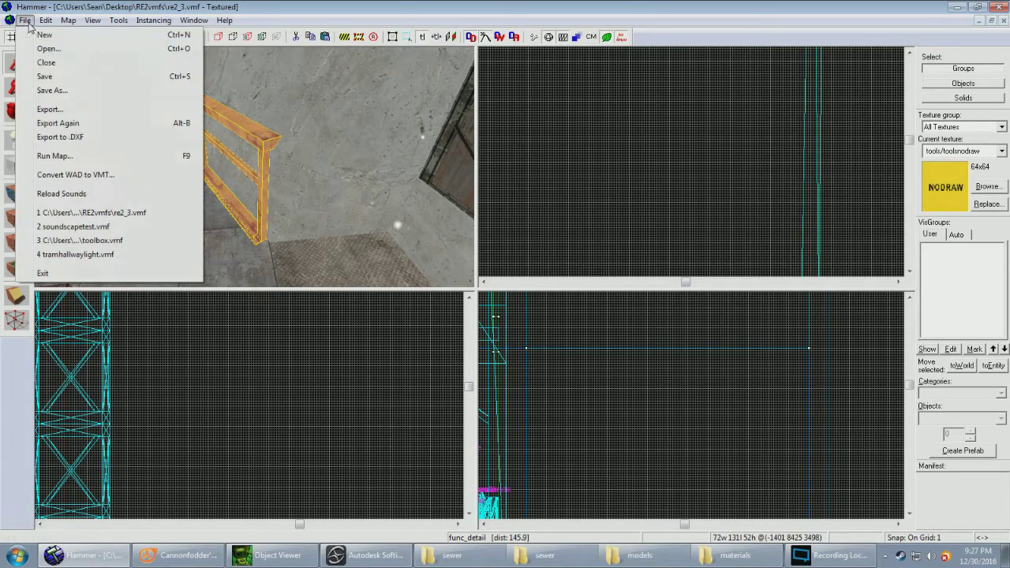
left_click(57, 60)
left_click(25, 20)
left_click(39, 34)
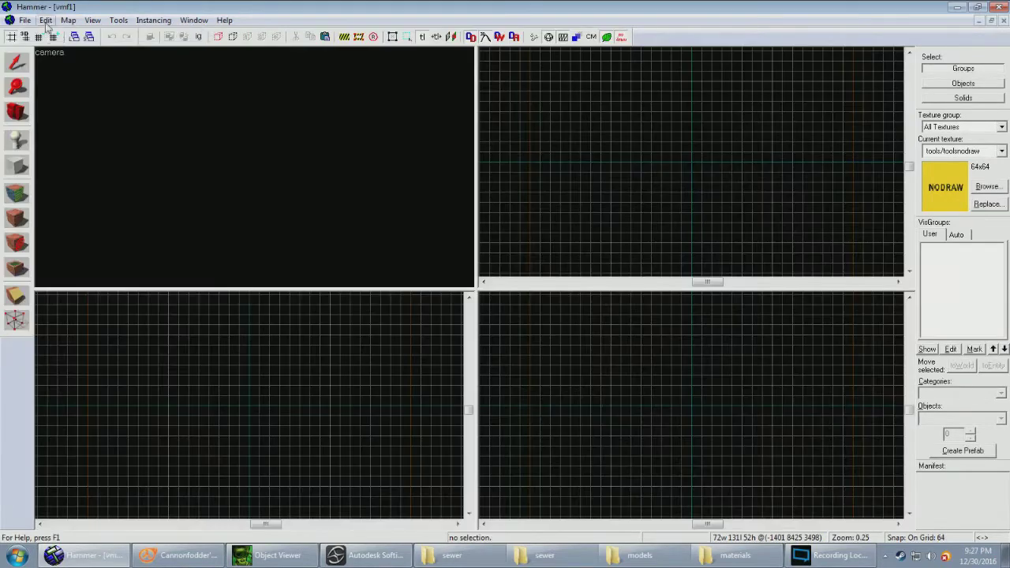
left_click(45, 20)
left_click(65, 142)
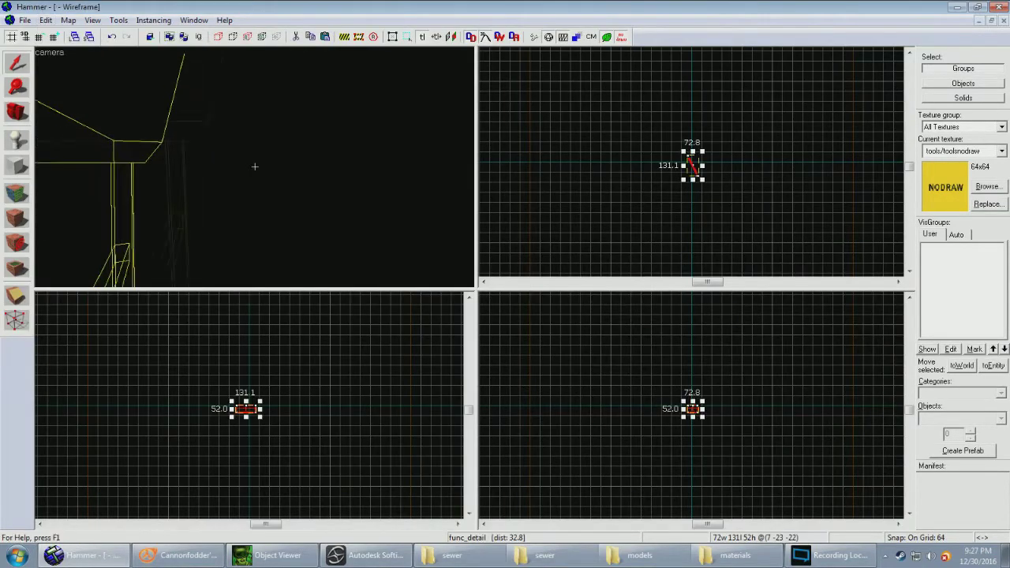
Step: Set the camera view to 3D Textured and frame the pasted railing
key("z")
left_click(48, 52)
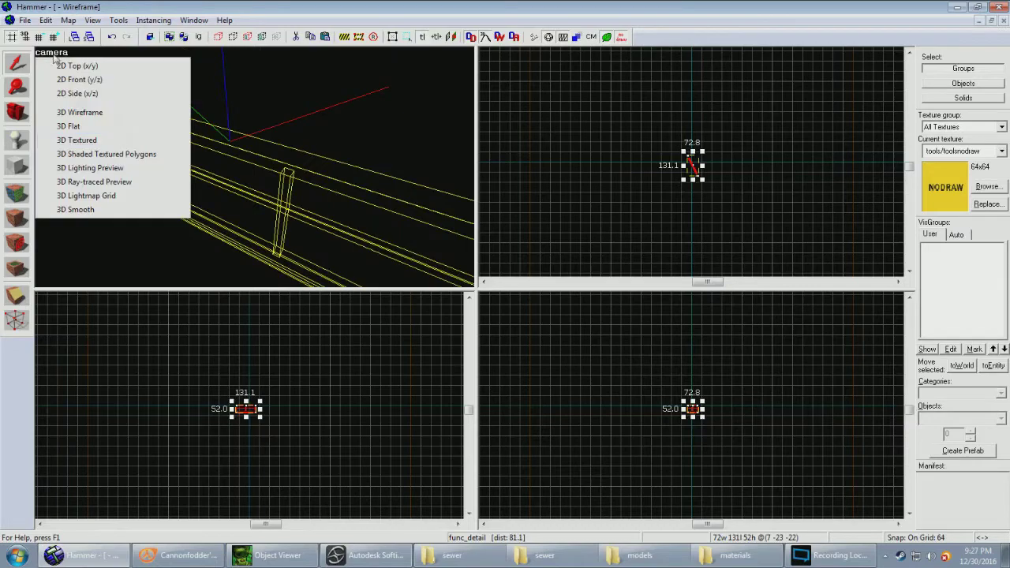
left_click(95, 139)
key("z")
key("s")
key("z")
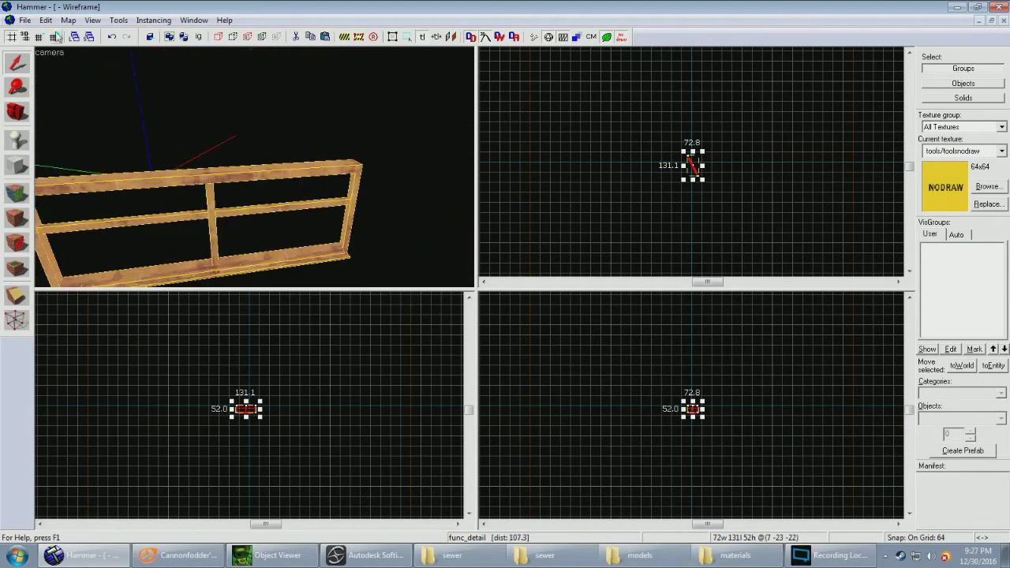
Step: Make the snap grid six steps finer and magnify the railing in the 2D views
left_click(16, 87)
left_click(250, 411)
left_click(251, 411)
left_click(250, 411)
left_click(697, 411)
left_click(697, 411)
left_click(698, 411)
left_click(695, 158)
left_click(695, 158)
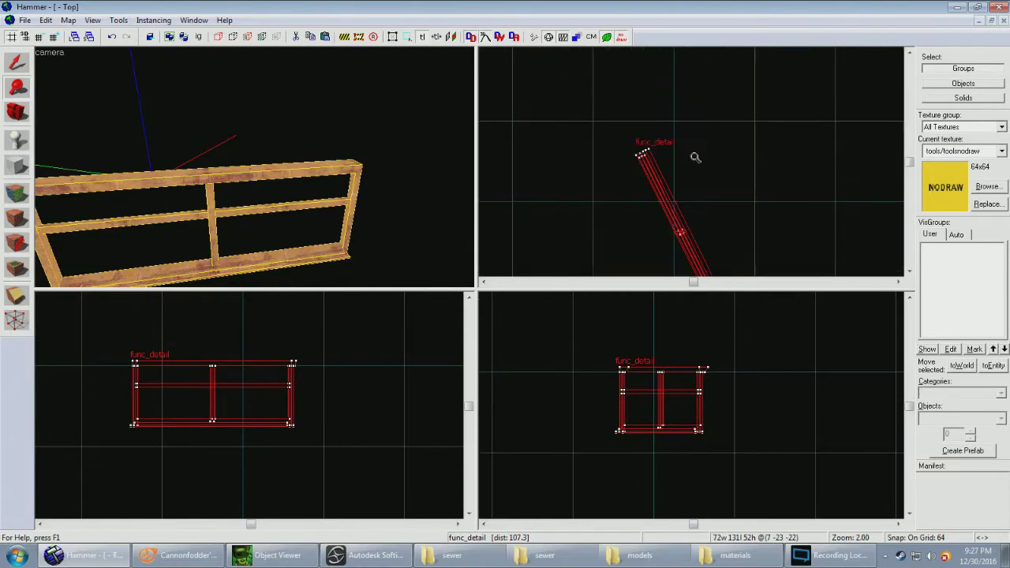
key("bracketleft")
key("bracketleft")
key("bracketleft")
key("bracketleft")
key("bracketleft")
key("bracketleft")
left_click(675, 197)
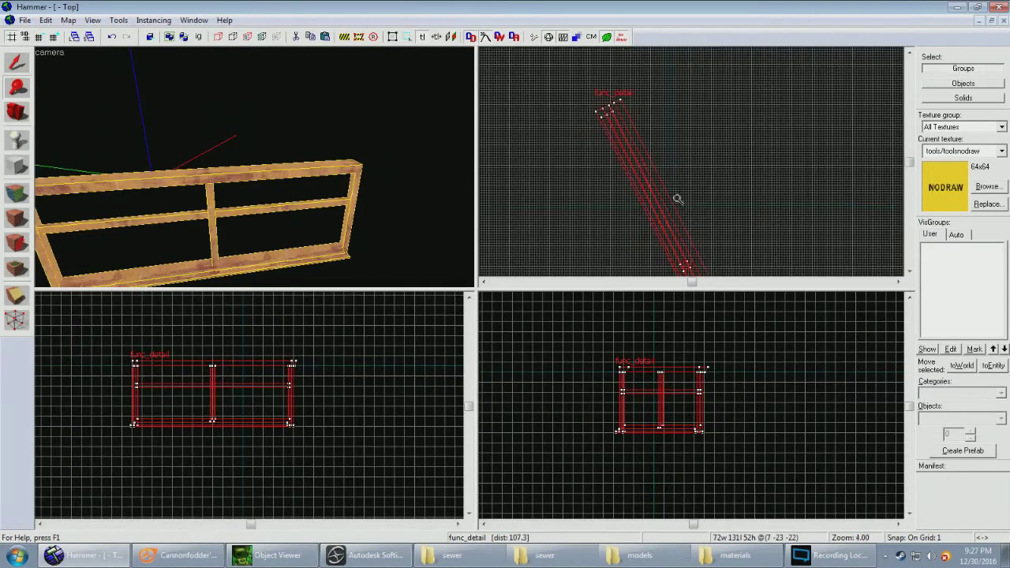
Step: Raise the railing about 50 units in the right view so its base sits near the origin's height
left_click(660, 402)
left_click(230, 423)
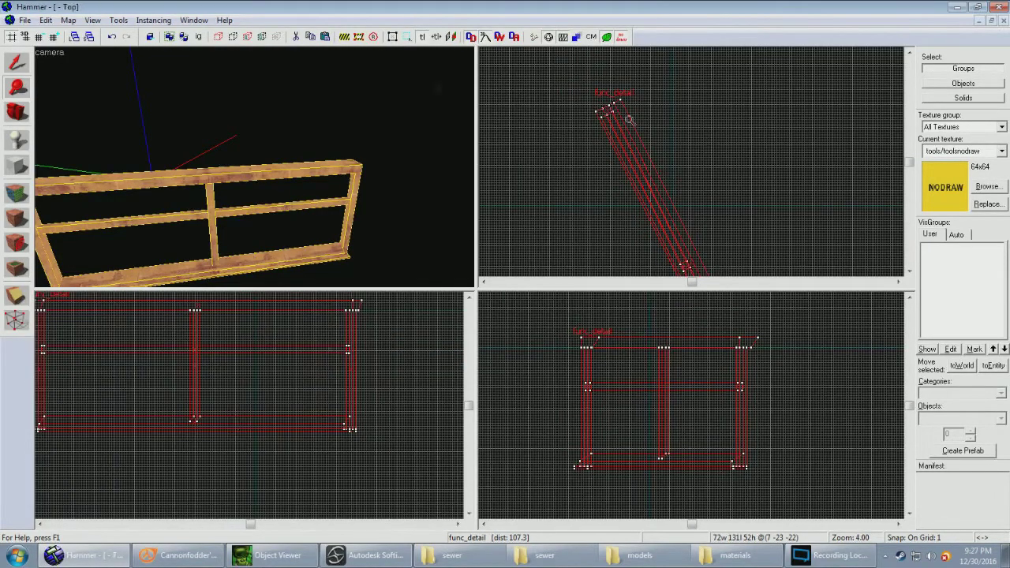
left_click(26, 68)
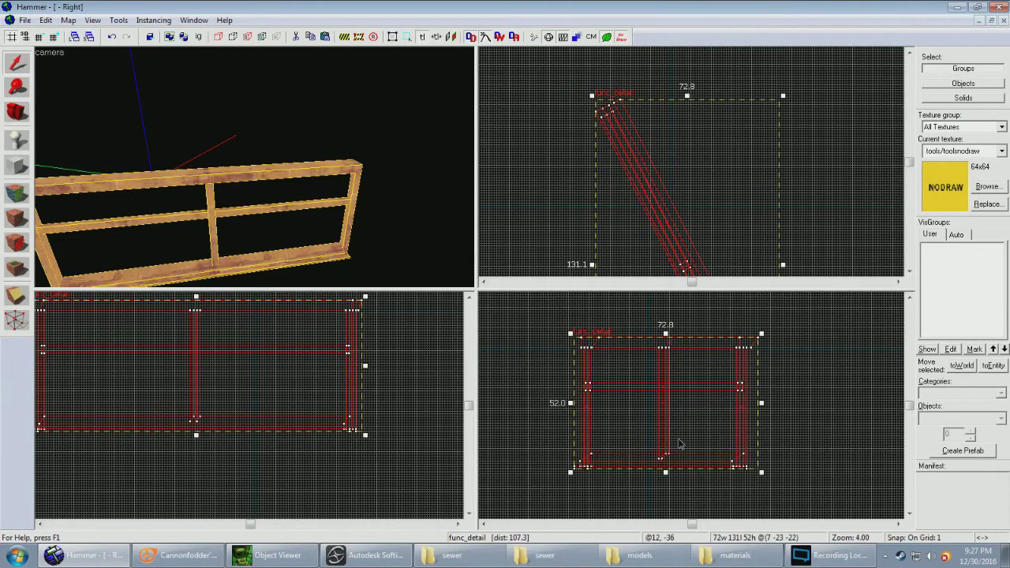
left_click_drag(679, 444, 677, 318)
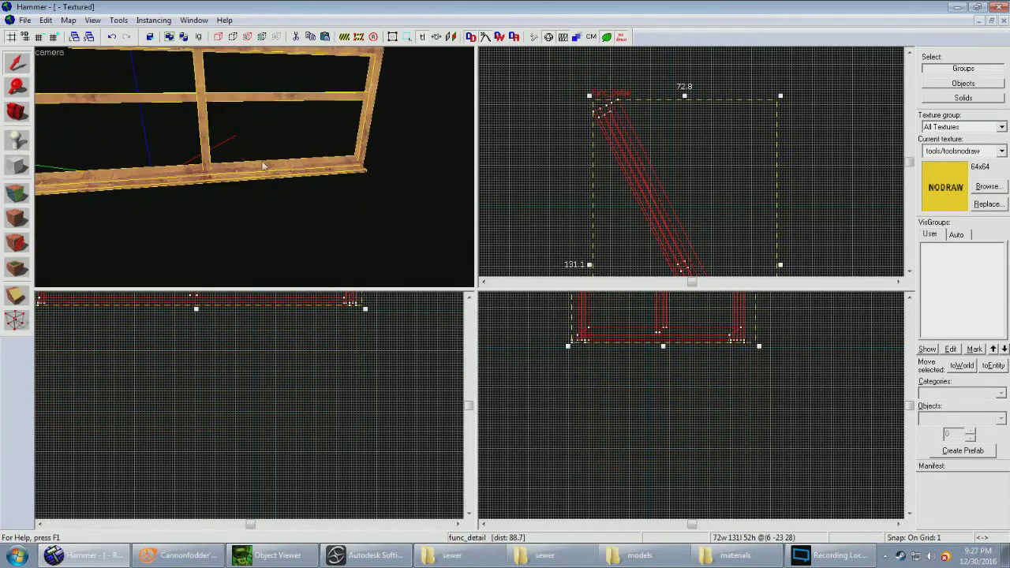
key("z")
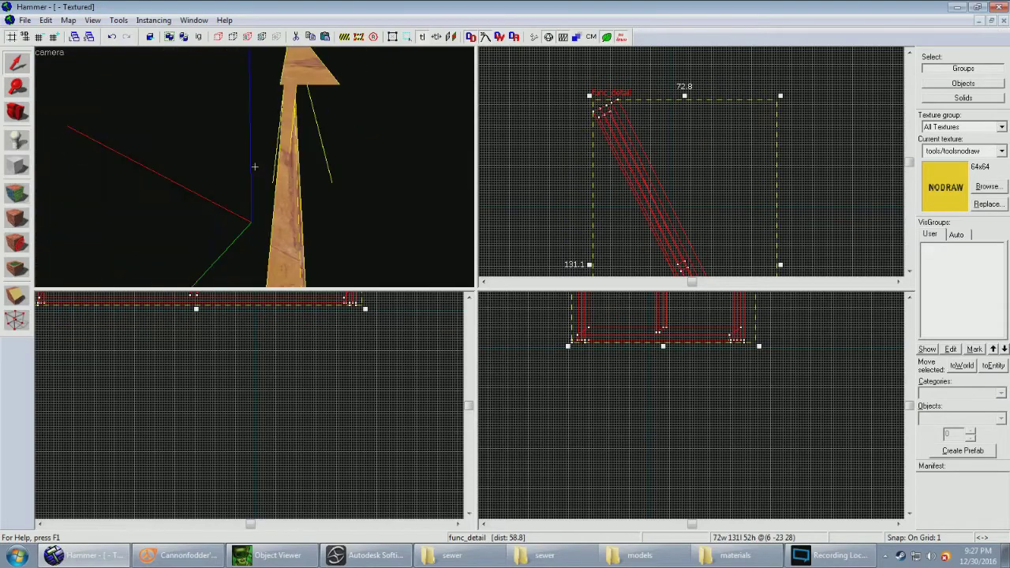
key("z")
Step: Move the railing closer to the origin in the top view and rotate it to lie parallel to the X axis
left_click_drag(704, 226, 716, 155)
mouse_move(779, 96)
left_mouse_down()
mouse_move(820, 138)
mouse_move(843, 221)
mouse_move(820, 236)
mouse_move(752, 244)
left_mouse_up()
key("Escape")
Step: Try to shift the railing about 2 units in each direction in the magnified top view, and undo the move
left_click(11, 86)
left_click(705, 165)
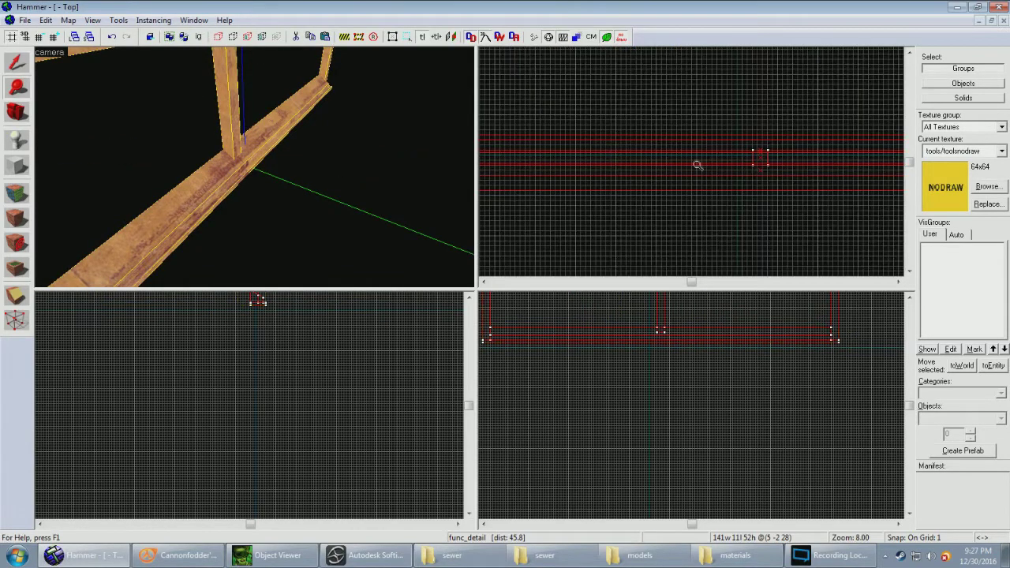
left_click(714, 168)
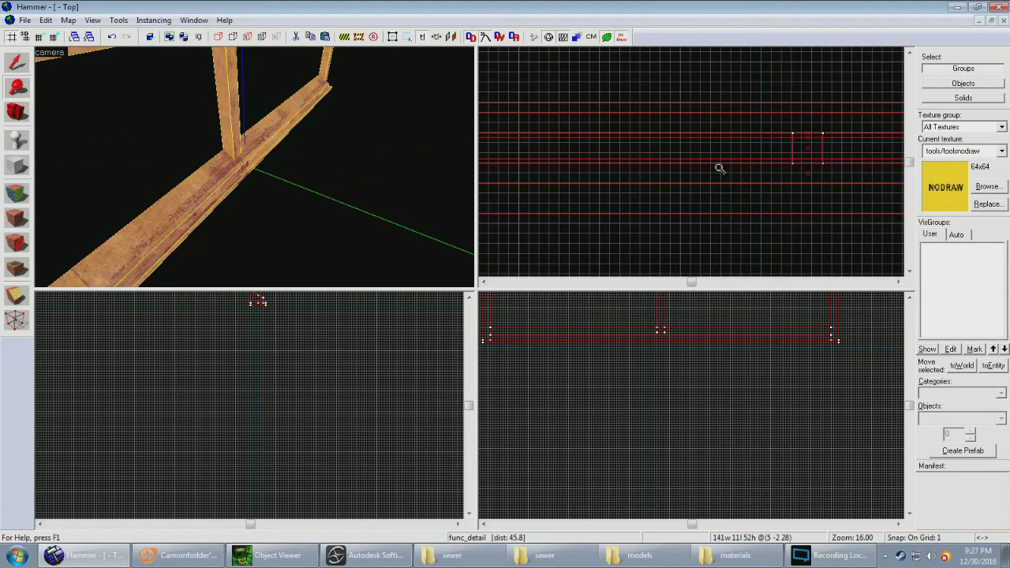
key("Left")
key("Left")
key("Left")
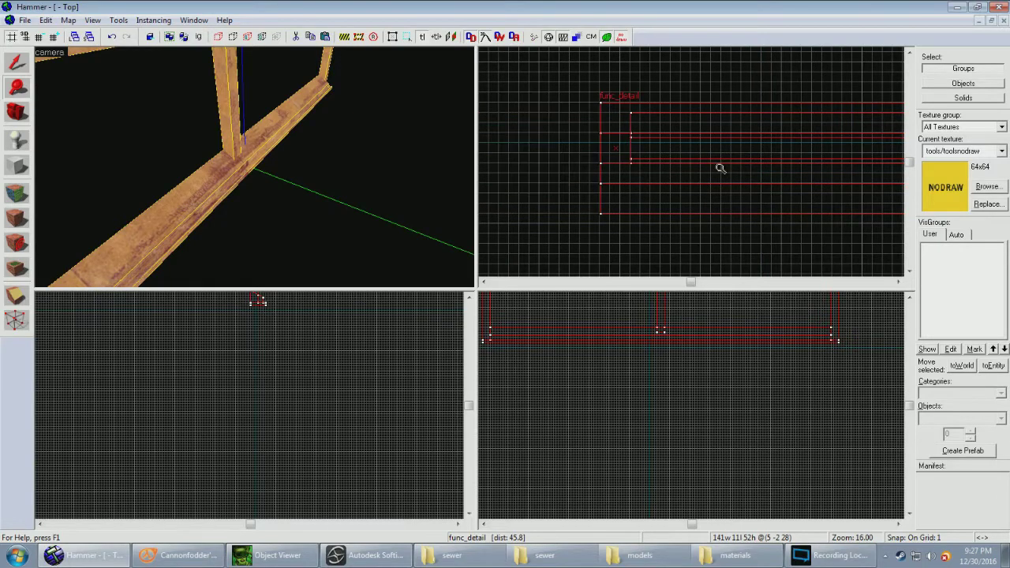
key("shift+s")
left_click(633, 146)
left_click_drag(634, 147, 658, 168)
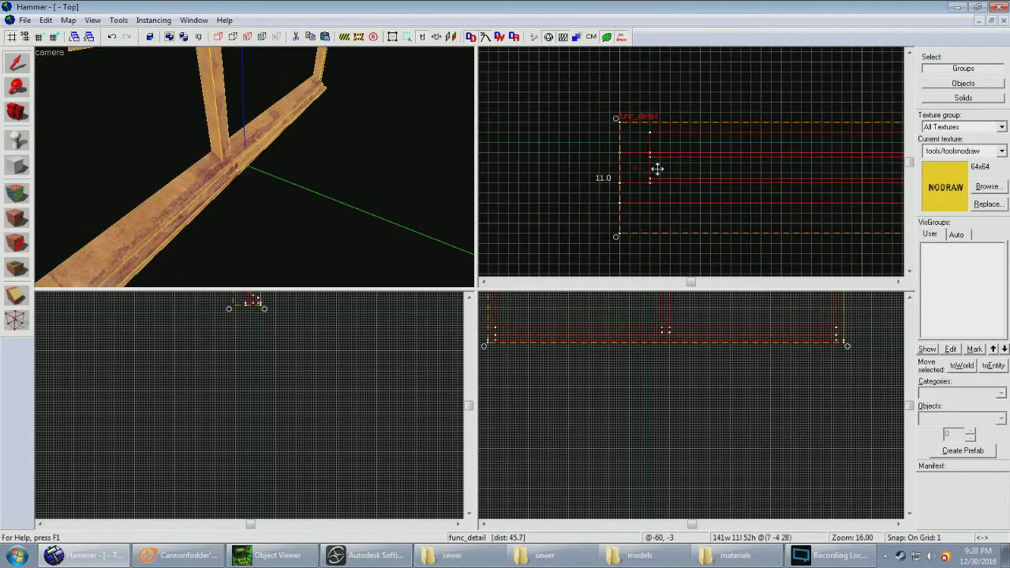
key("ctrl+z")
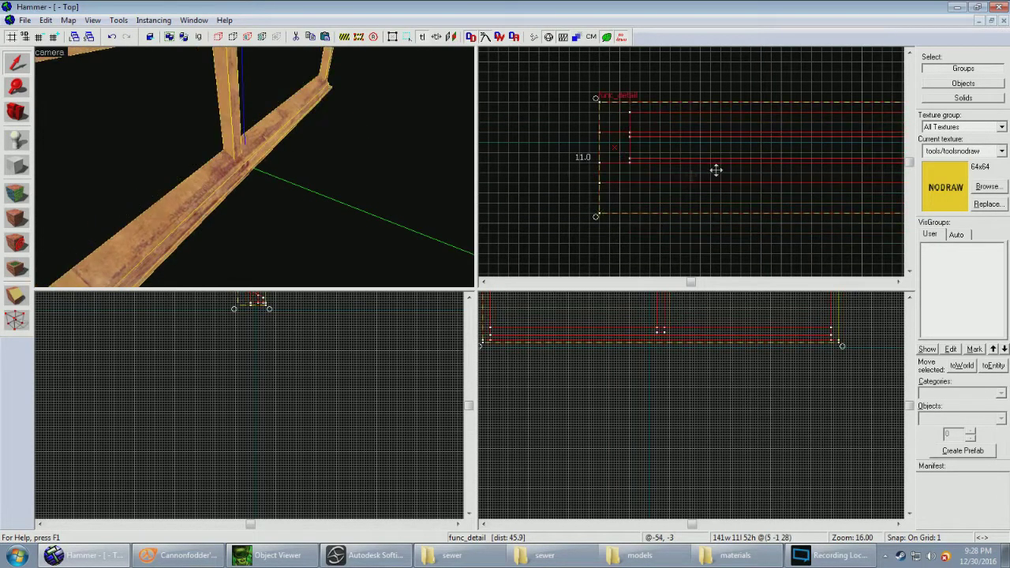
Step: Deselect the railing and examine both of its ends relative to the origin axes in the top view
left_click(251, 146)
left_click(342, 223)
key("Right")
key("Right")
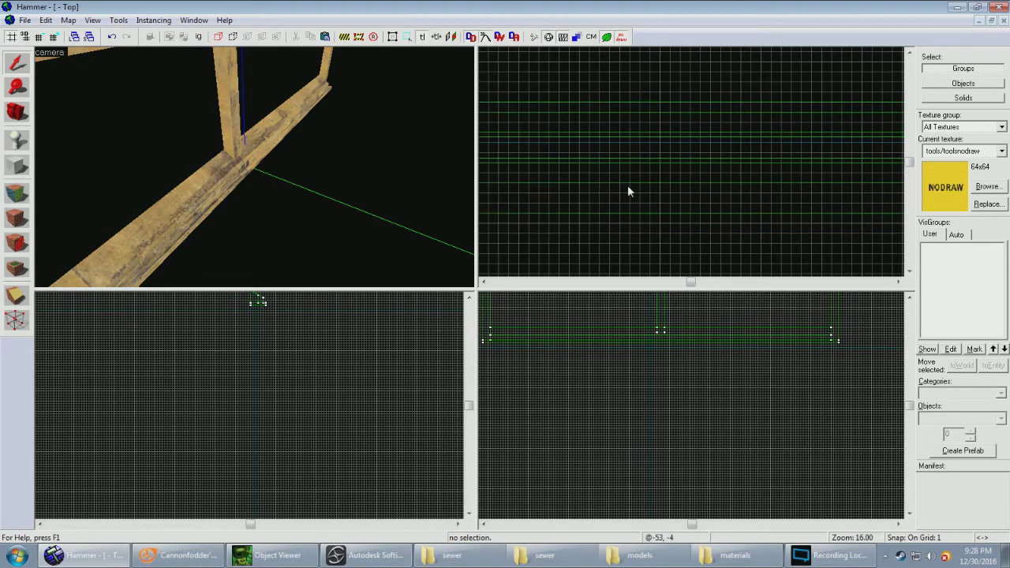
key("Left")
key("Left")
key("Left")
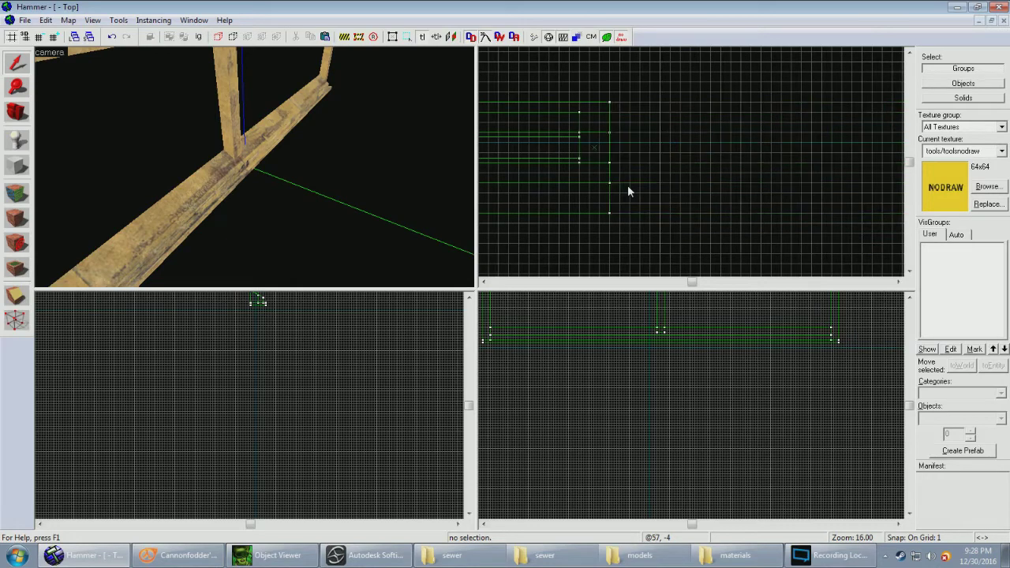
key("Left")
key("Left")
key("Left")
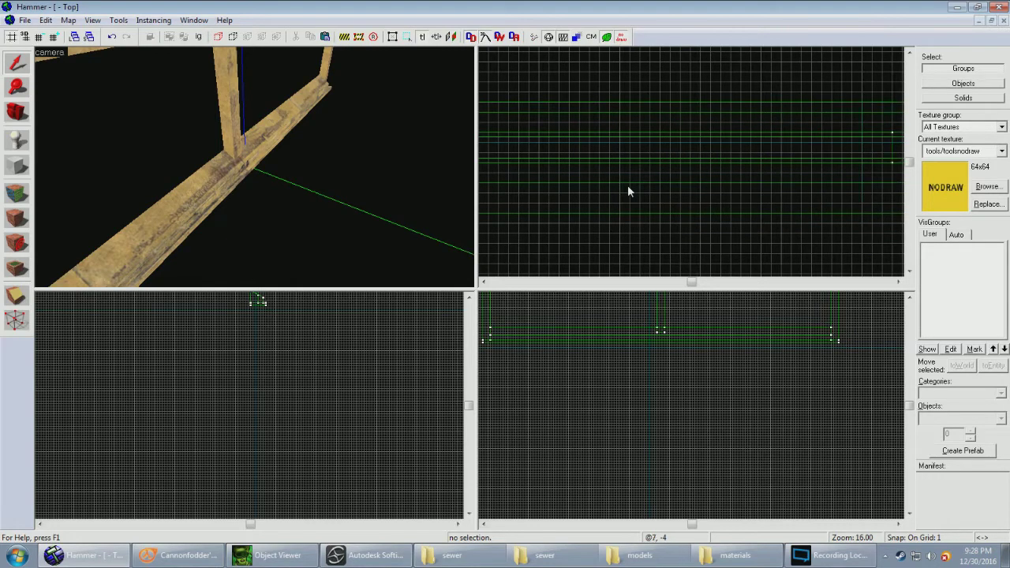
key("Left")
key("Left")
key("Left")
Step: Select the railing and move it 3 units sideways toward the origin and 2 units down in the right view
left_click(218, 178)
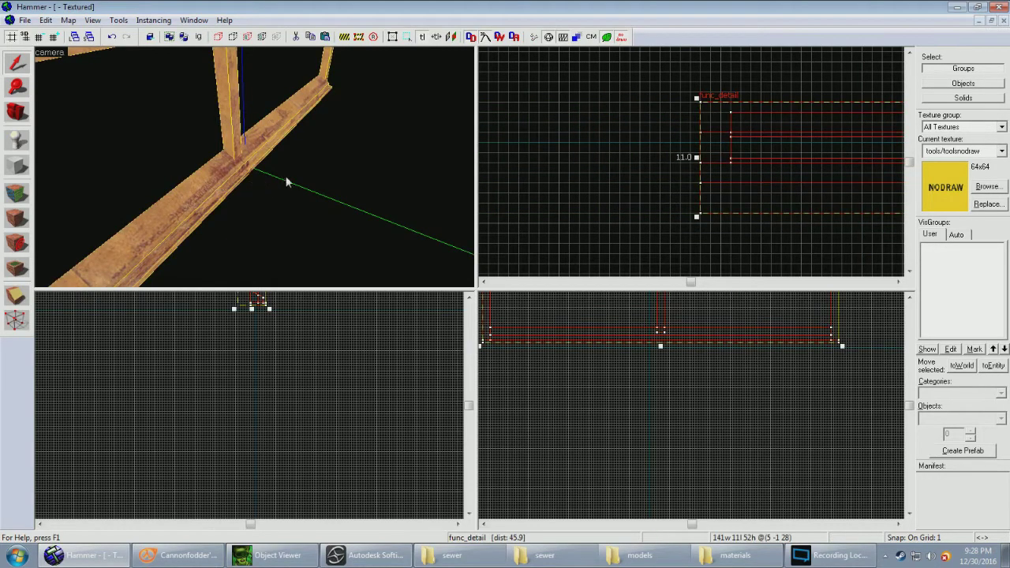
key("z")
key("w")
key("d")
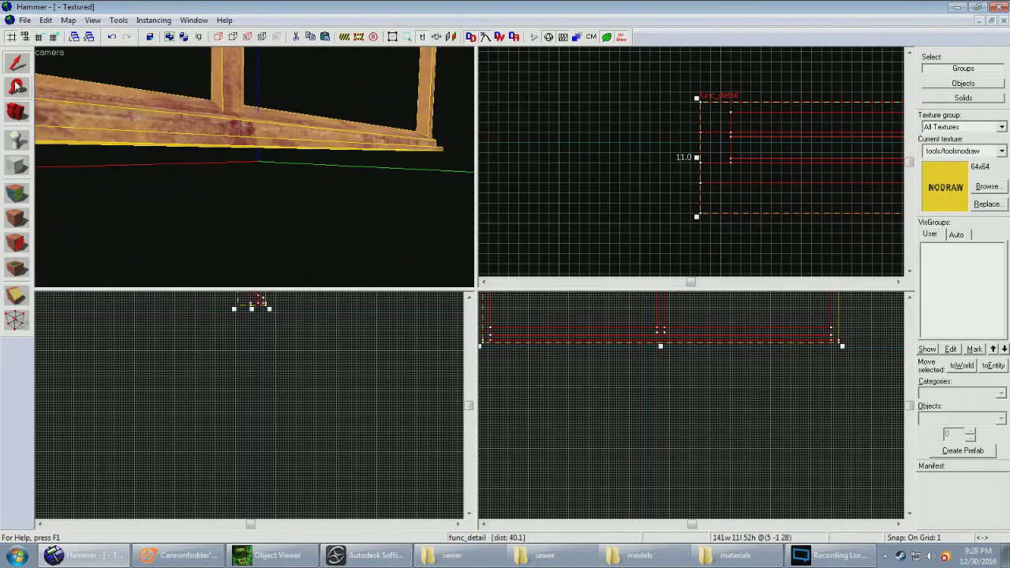
scroll(644, 340, "up", 3)
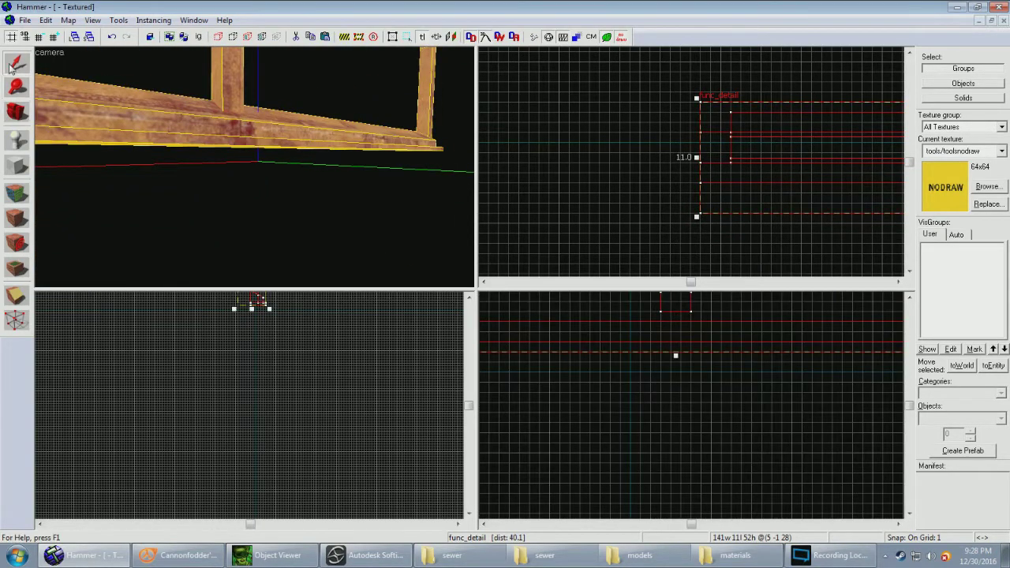
left_click_drag(684, 331, 671, 345)
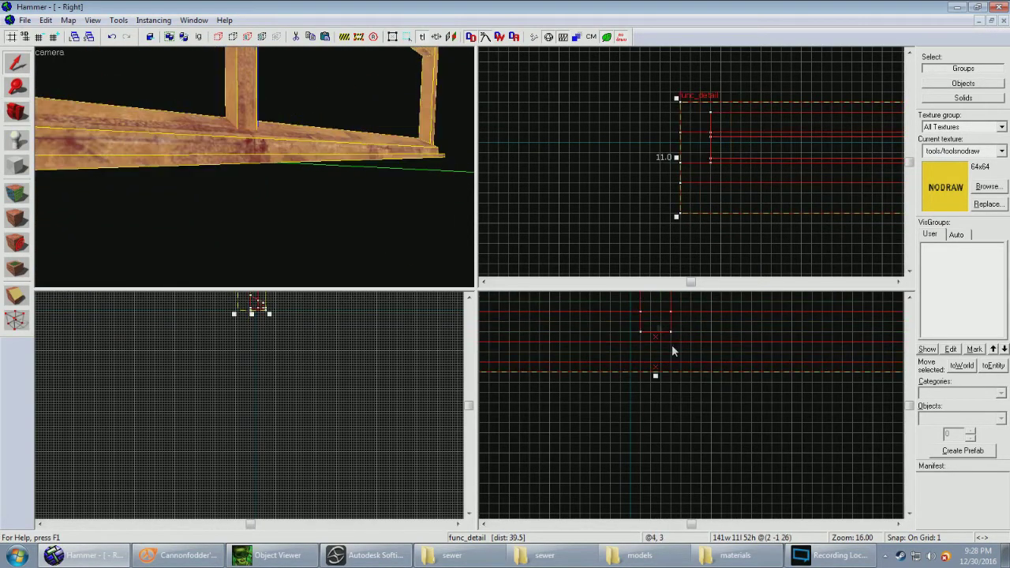
Step: Examine the railing's full length in the top view and its base near the origin in the camera view
left_click(23, 95)
right_click(730, 176)
right_click(649, 175)
right_click(631, 185)
left_click(751, 169)
left_click(16, 63)
key("z")
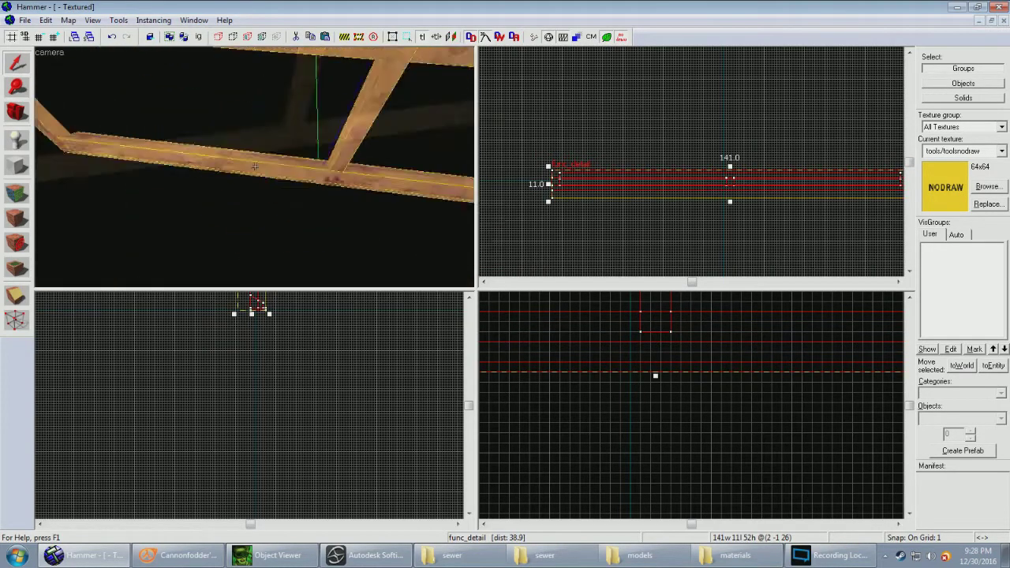
key("w")
key("s")
key("w")
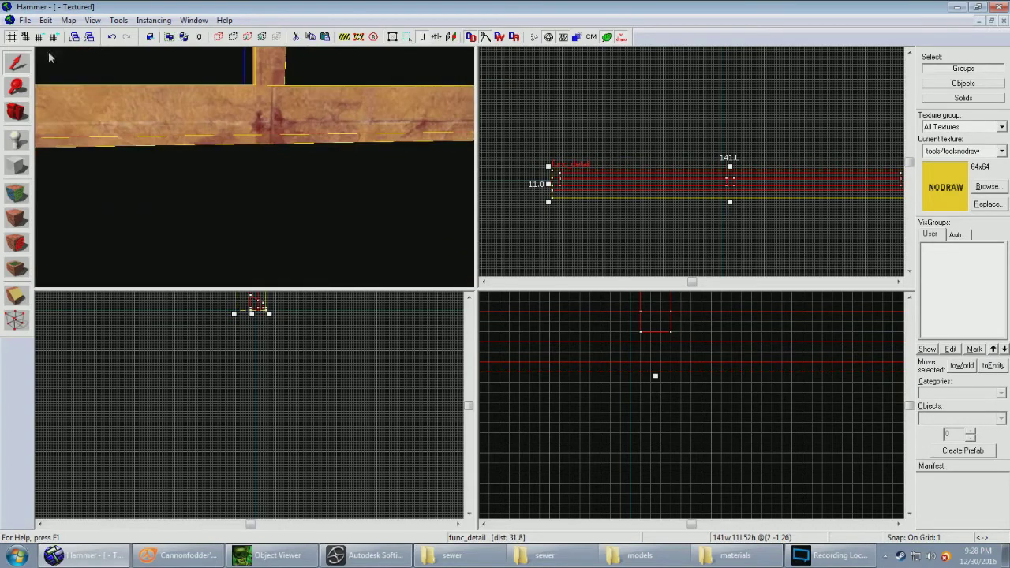
Step: Move the railing in the top view so its middle post lines up with the origin, with its centre at 0, 1
left_click(17, 87)
left_click(728, 198)
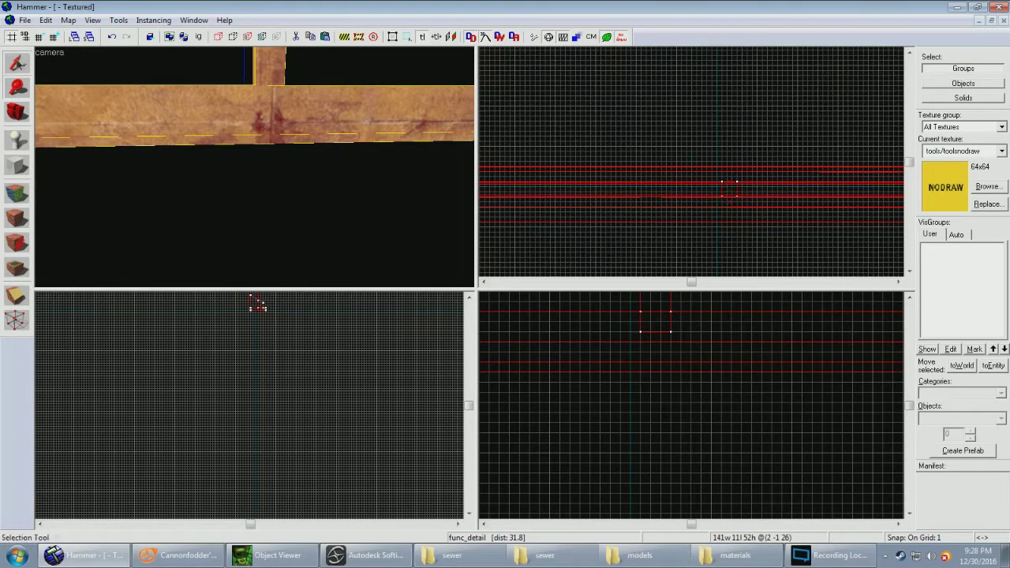
left_click(812, 184)
left_click_drag(753, 201, 731, 161)
left_click(13, 90)
left_click(605, 145)
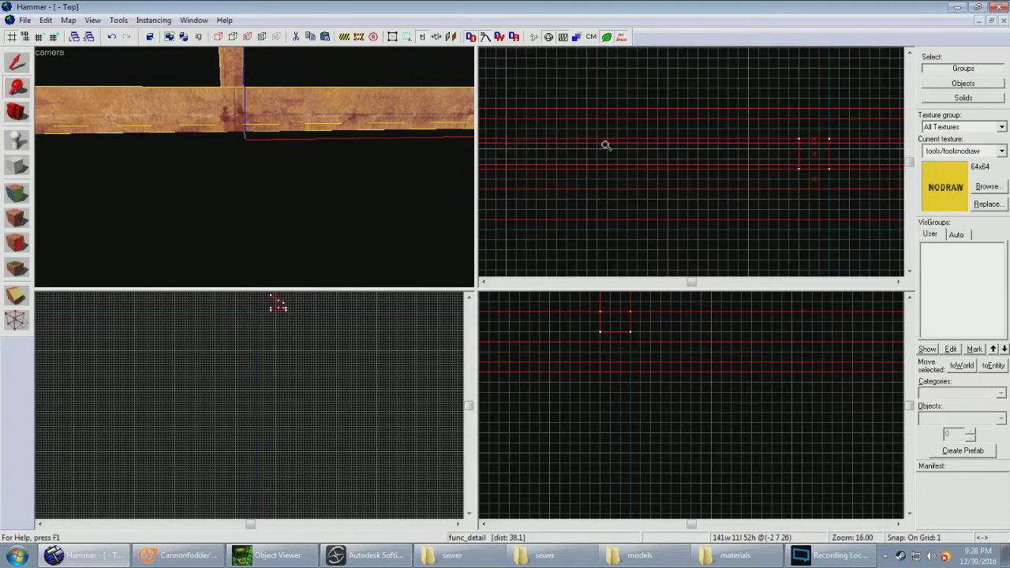
right_click(602, 177)
left_click(17, 63)
left_click_drag(756, 172, 744, 207)
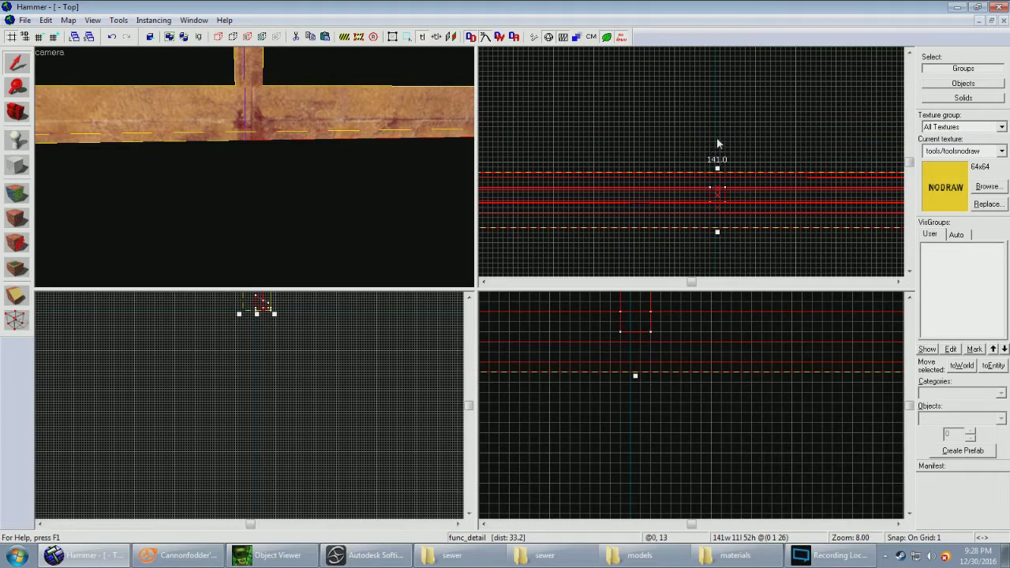
Step: Check the railing's end in the top view and the whole railing in the camera view, and clear the selection
middle_click_drag(742, 198, 424, 199)
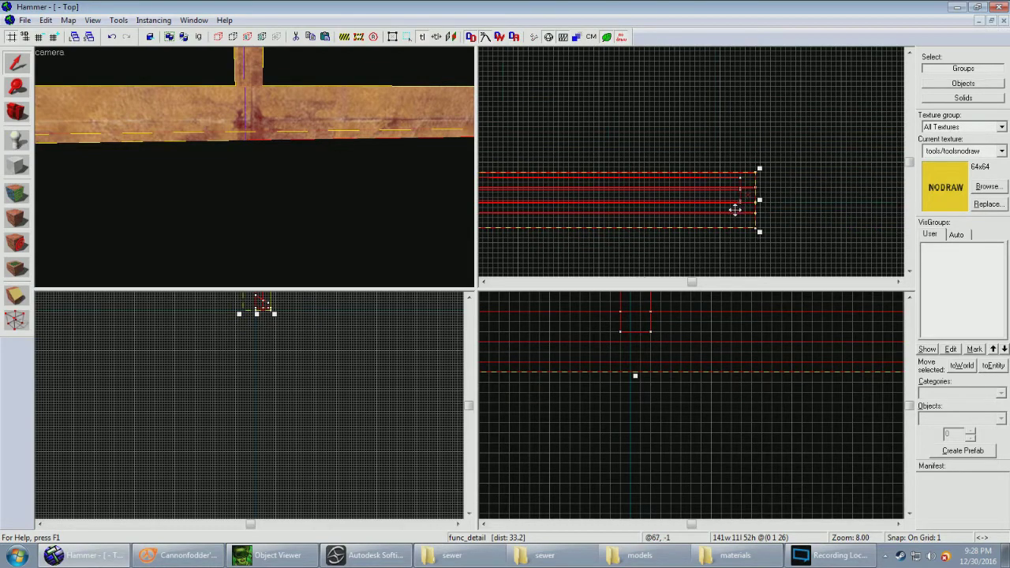
left_click_drag(734, 209, 743, 215)
middle_click_drag(739, 217, 1009, 217)
key("z")
key("s")
key("s")
key("w")
key("Escape")
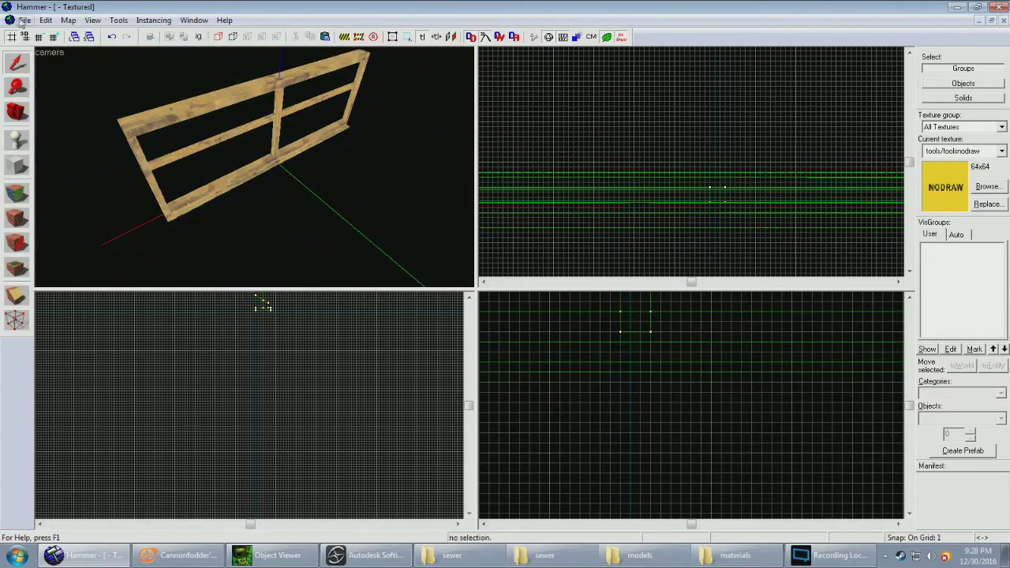
Step: Save the map as tramelevatorrail in the RE2vmfs folder
left_click(25, 19)
left_click(71, 90)
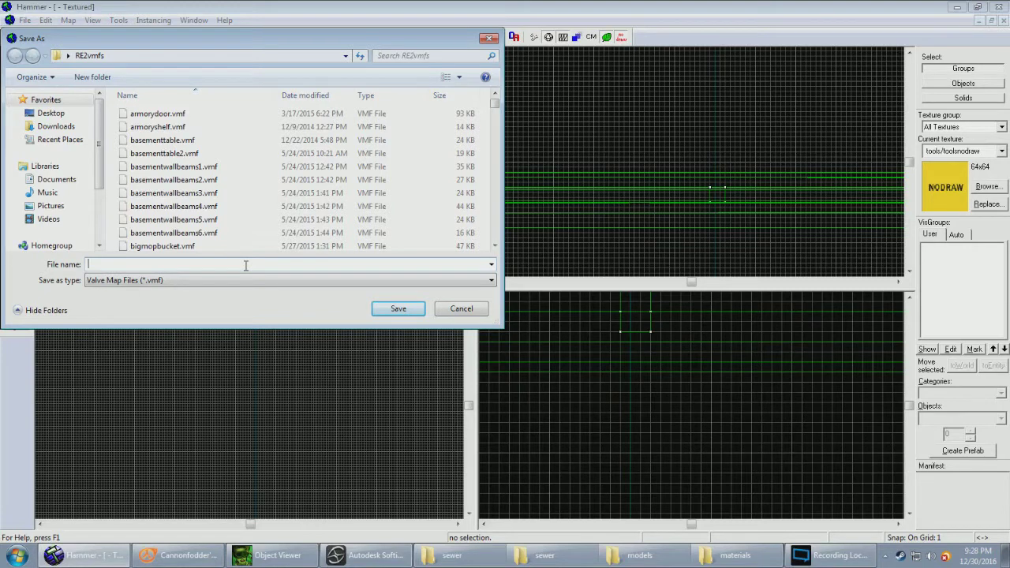
type("tramelevator")
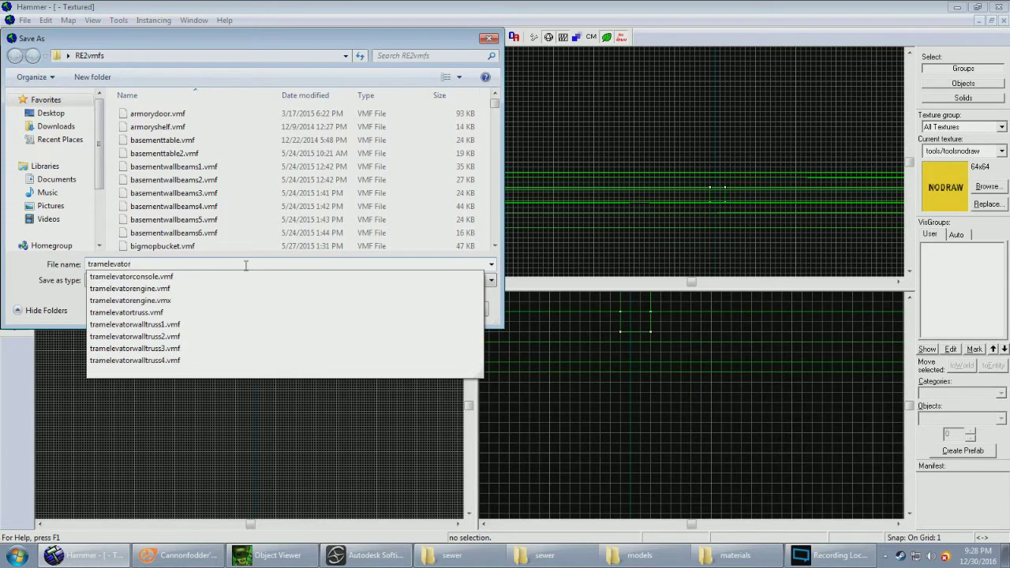
type("rail")
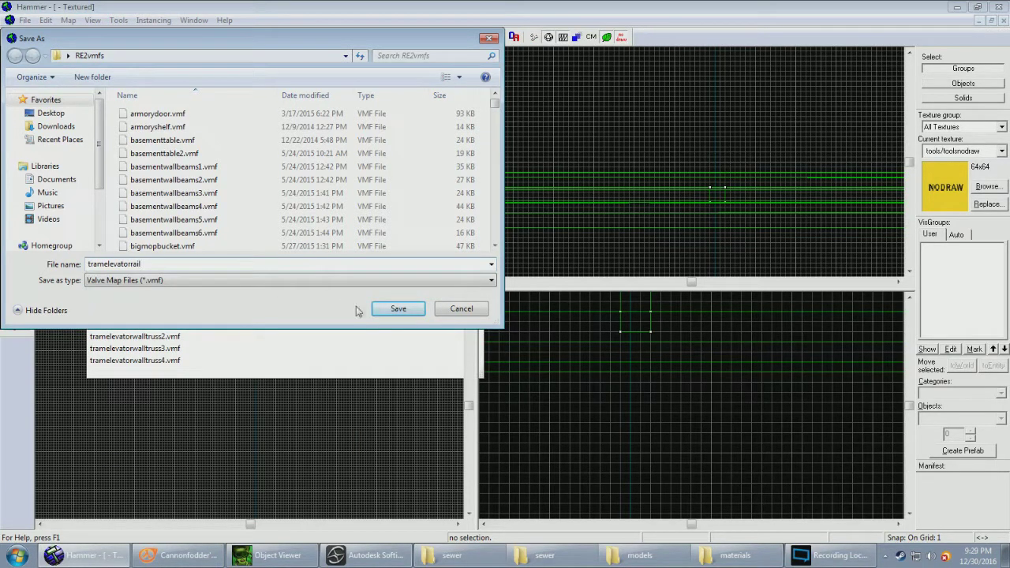
left_click(381, 308)
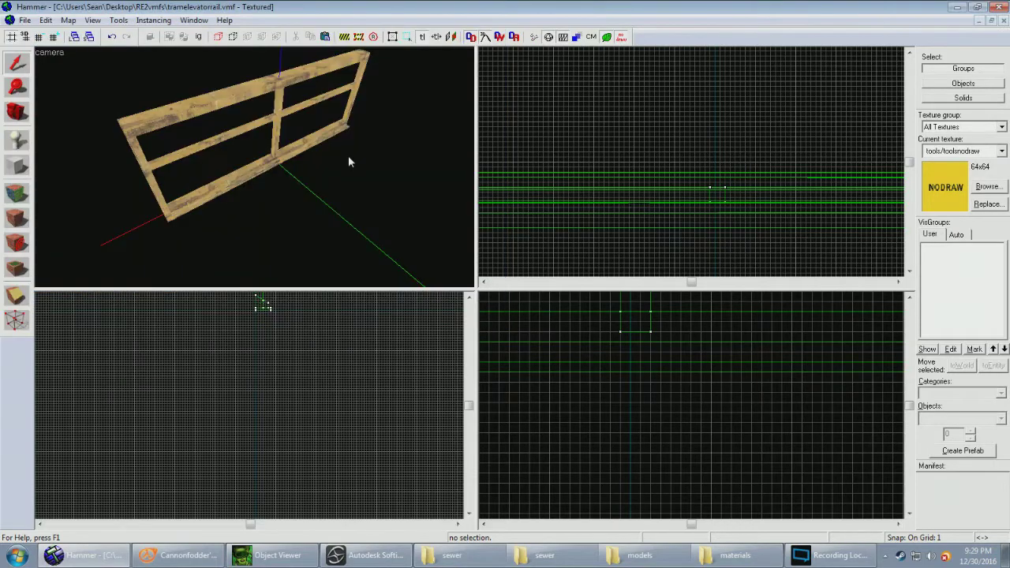
Step: Close the saved railing map and minimize Hammer
left_click(24, 20)
left_click(56, 63)
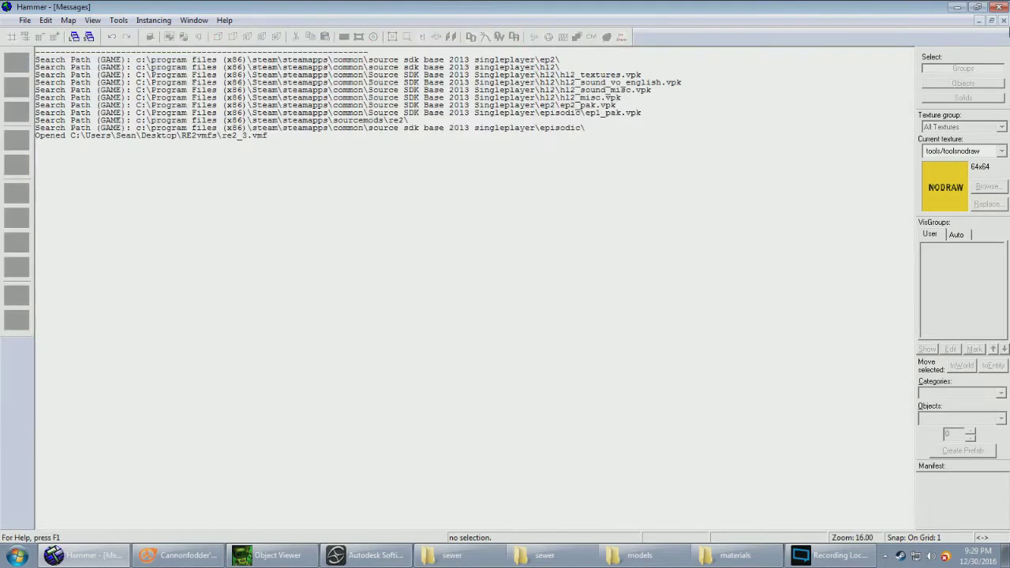
left_click(953, 6)
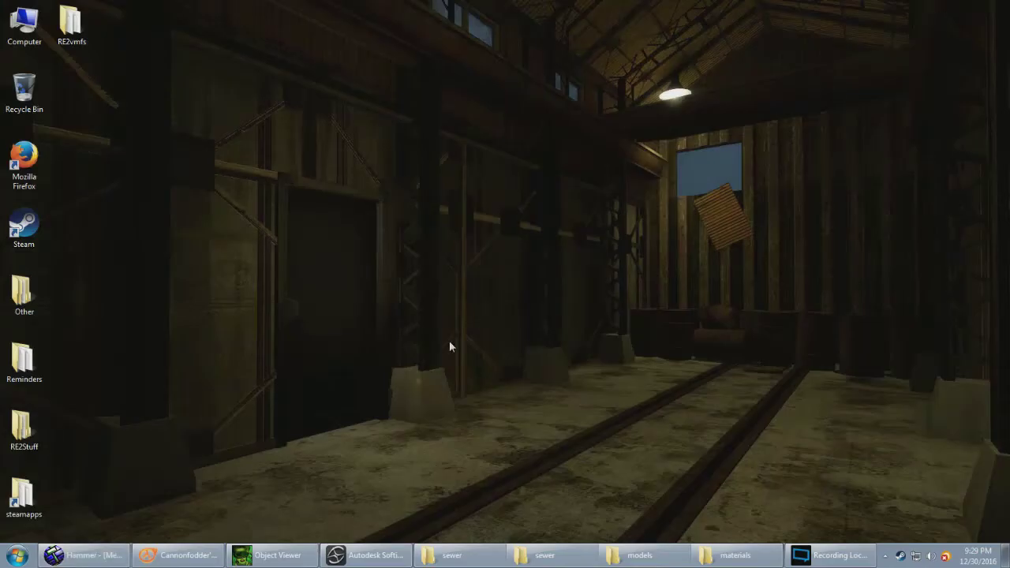
mouse_move(293, 560)
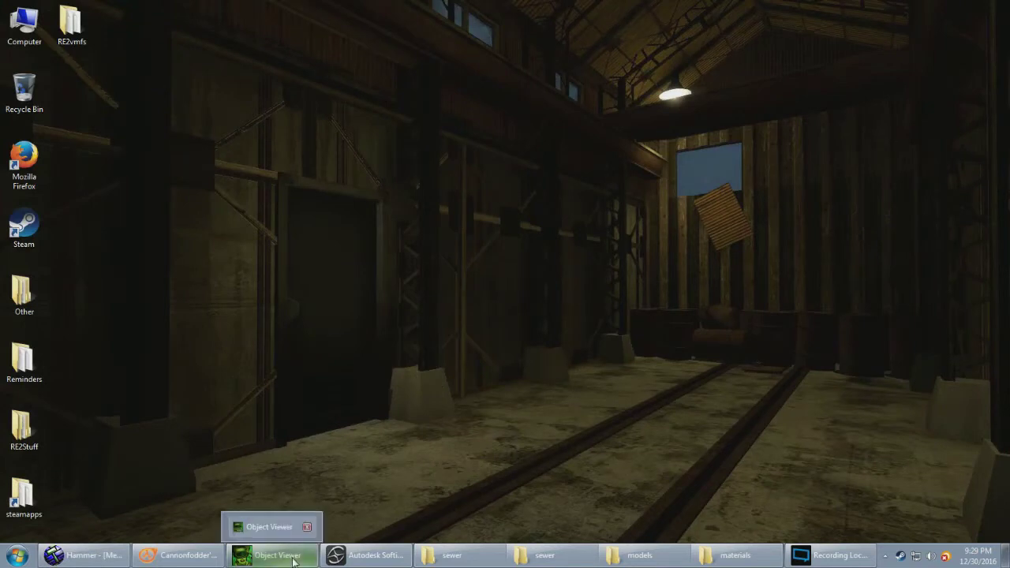
key("super")
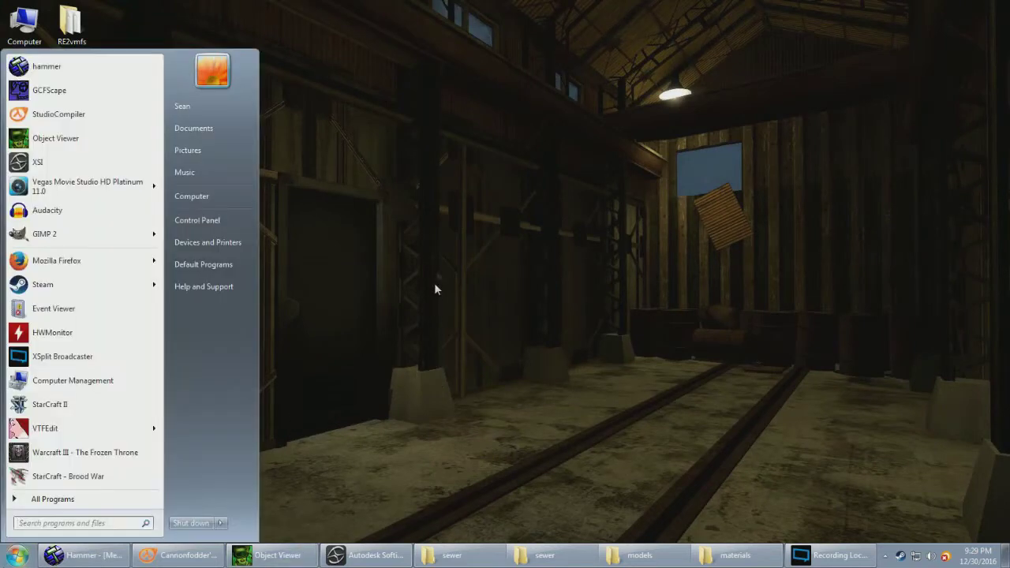
left_click(468, 297)
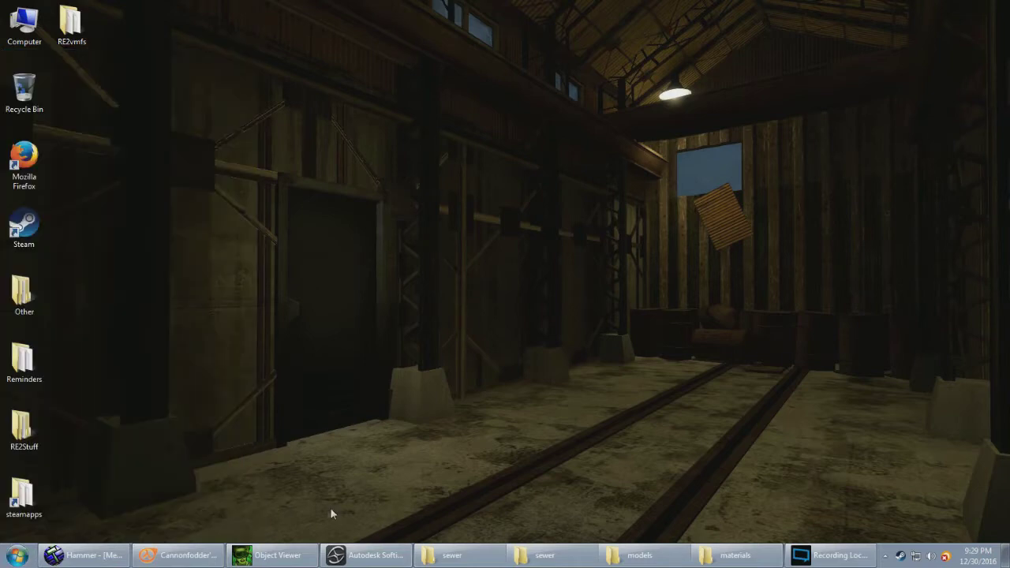
Step: Switch to Object Viewer and open tramelevatorrail.vmf from the RE2vmfs folder
left_click(297, 555)
left_click(14, 22)
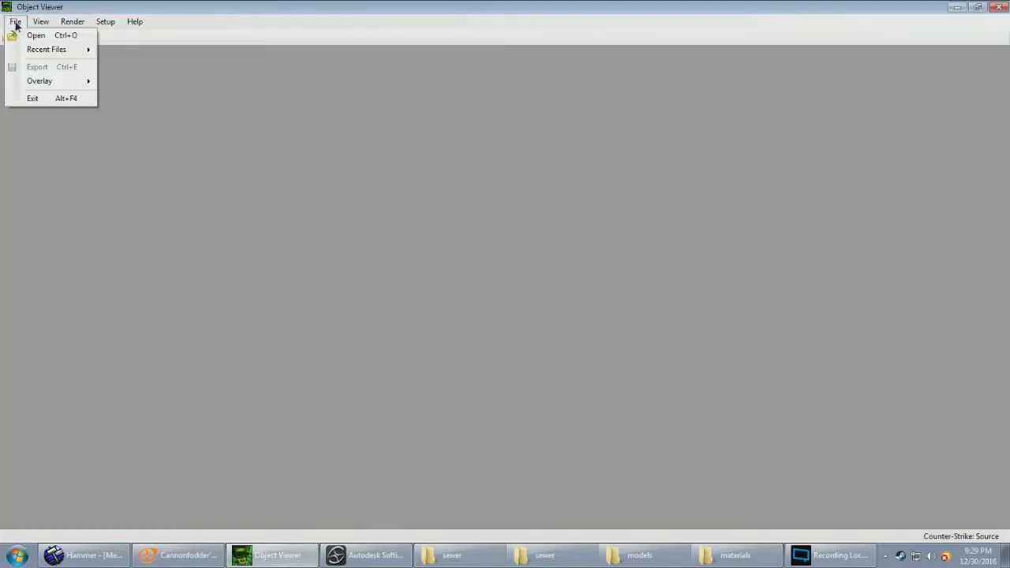
left_click(33, 35)
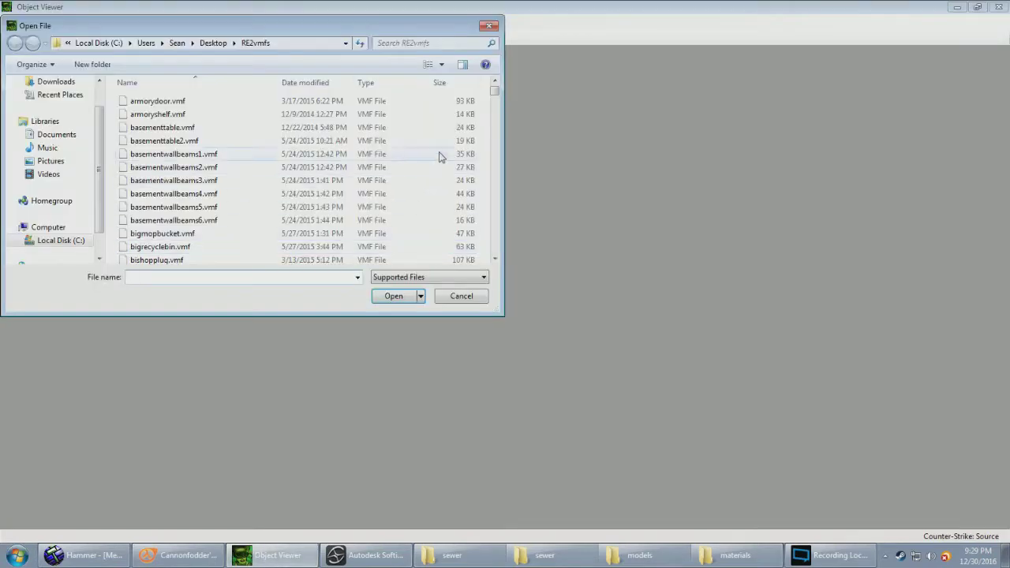
left_click(187, 154)
key("t")
scroll(203, 180, "down", 1)
scroll(203, 179, "down", 1)
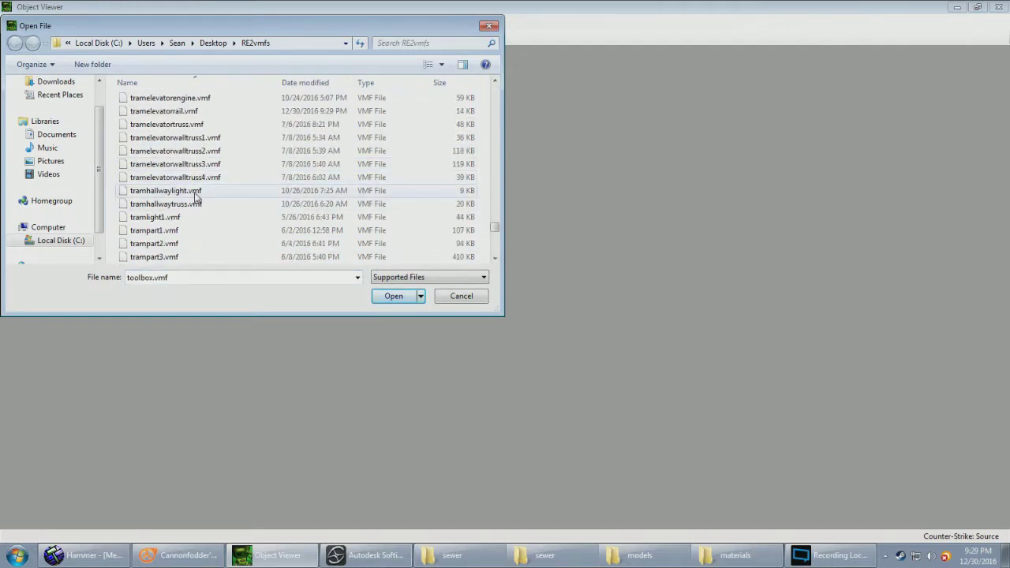
double_click(203, 112)
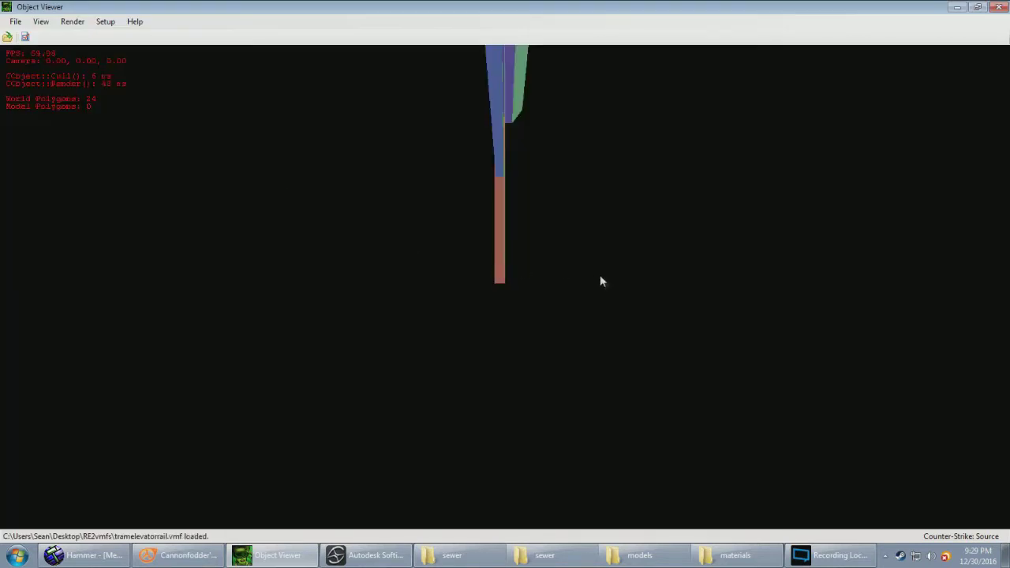
Step: Fly the camera around the loaded railing to examine its geometry from the side
left_click_drag(604, 278, 538, 308)
key("w")
key("s")
key("w")
key("s")
key("w")
key("s")
key("w")
key("s")
key("w")
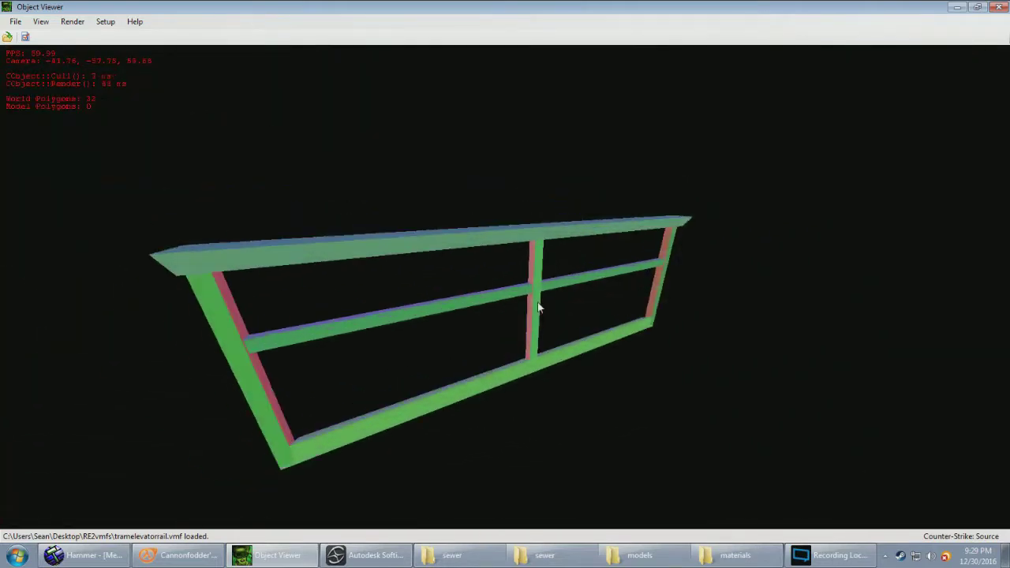
Step: Open Object Viewer's console and review the list of available game profiles without changing the selected one
left_click(135, 21)
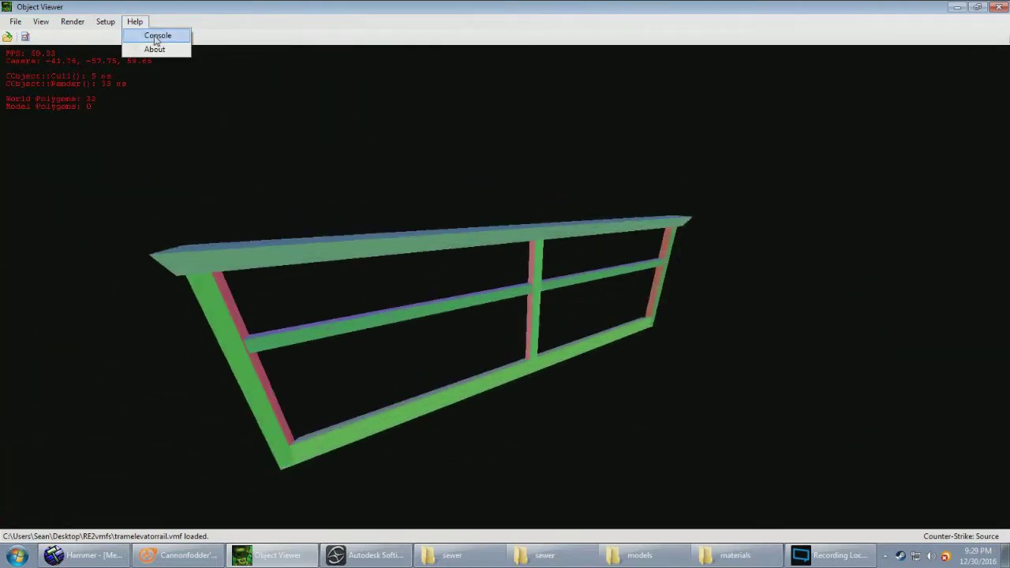
left_click(156, 36)
left_click(111, 23)
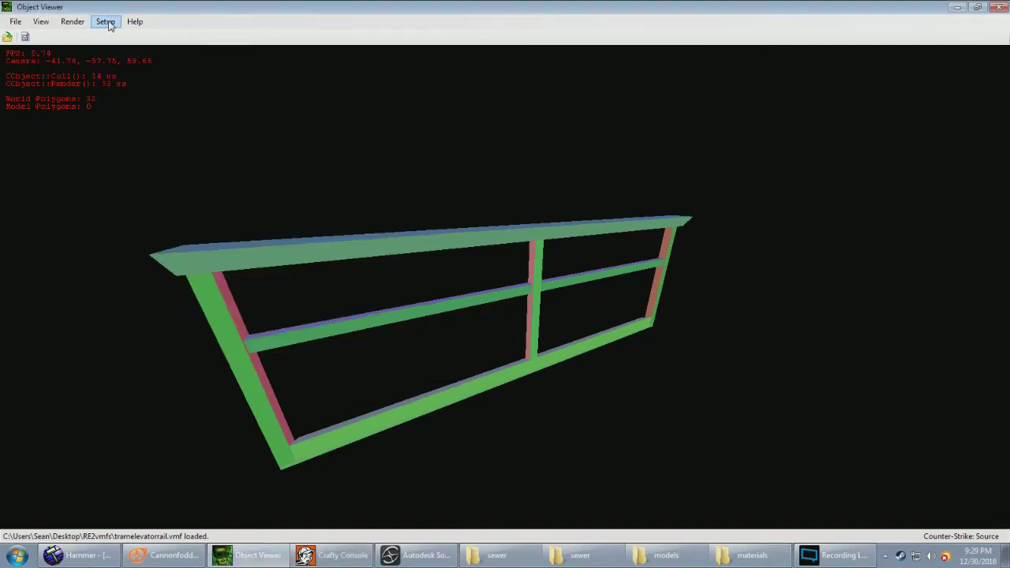
left_click(110, 24)
mouse_move(128, 35)
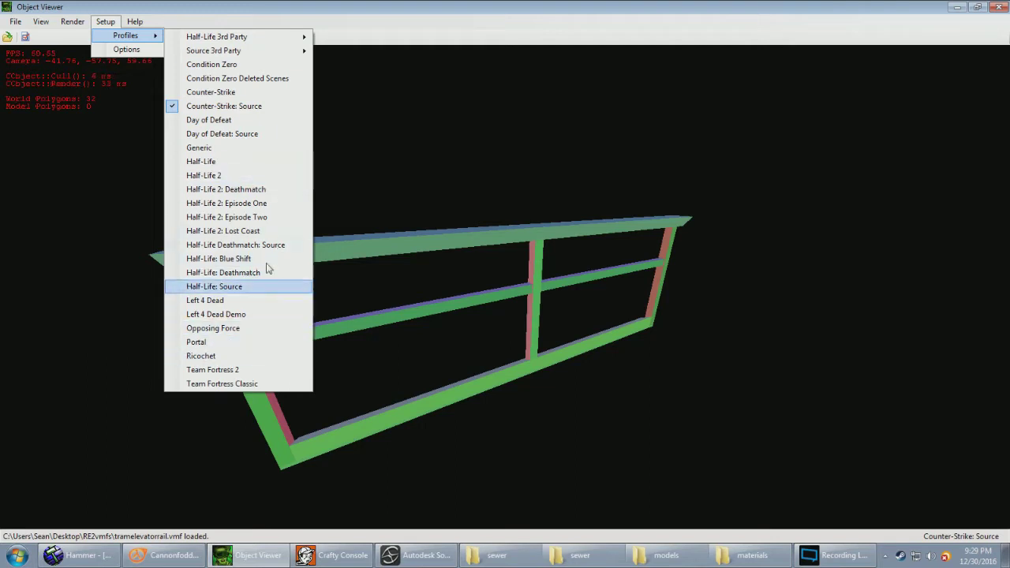
mouse_move(247, 55)
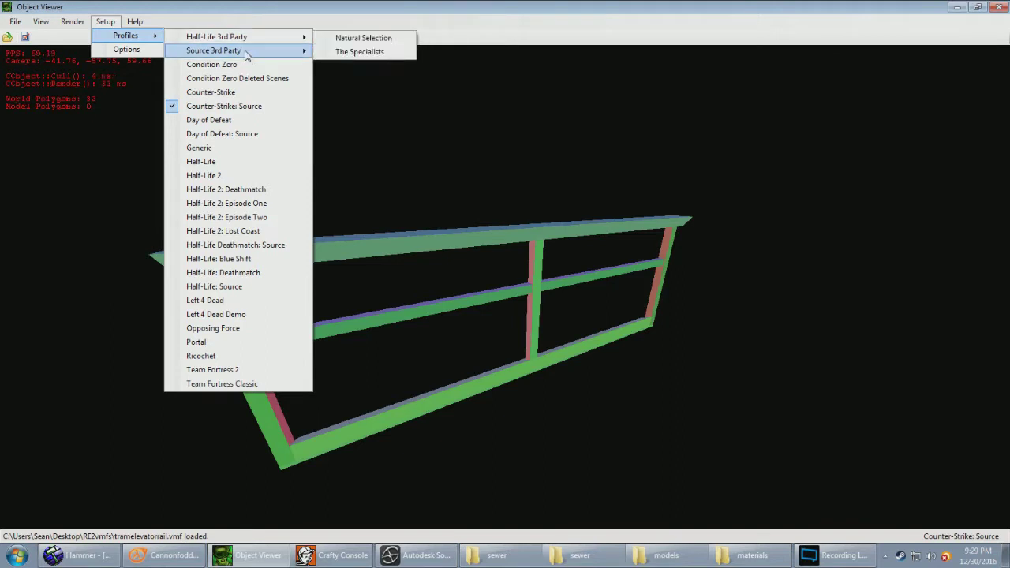
left_click(573, 7)
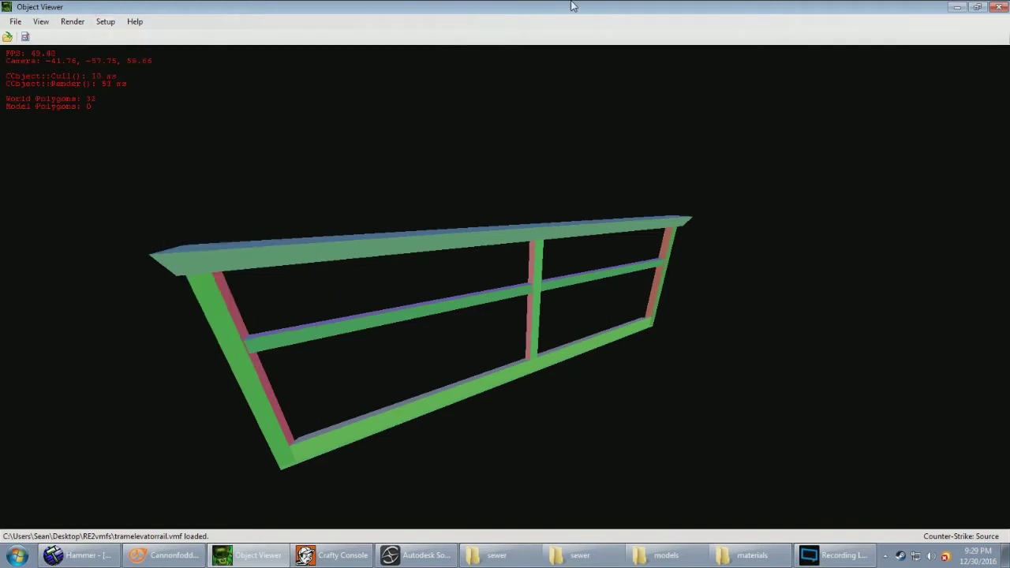
Step: Minimize Object Viewer, launch GCFScape and open the recent Source SDK Base 2013 Singleplayer package hl2_misc_dir.vpk
left_click(956, 7)
key("super")
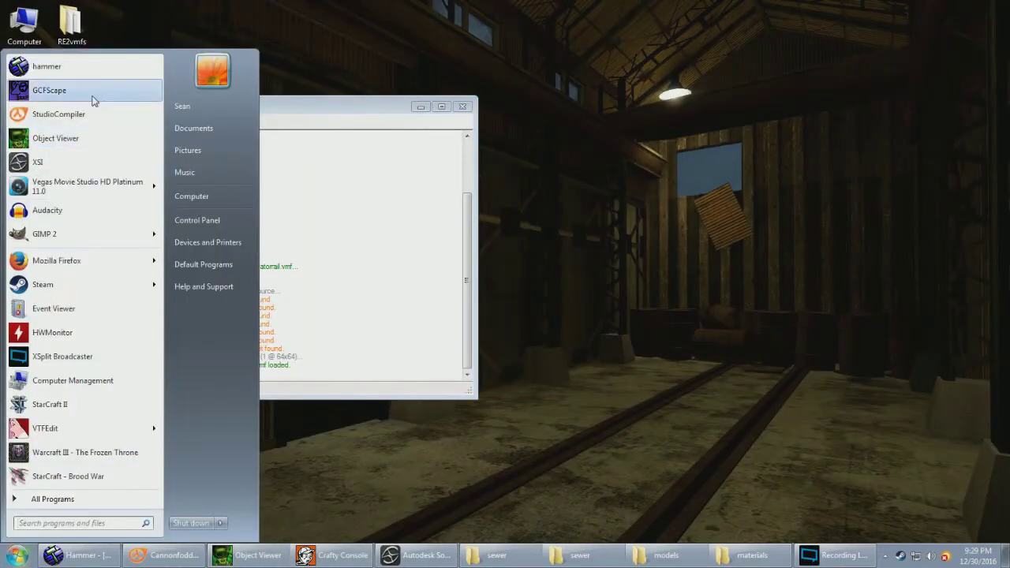
left_click(92, 98)
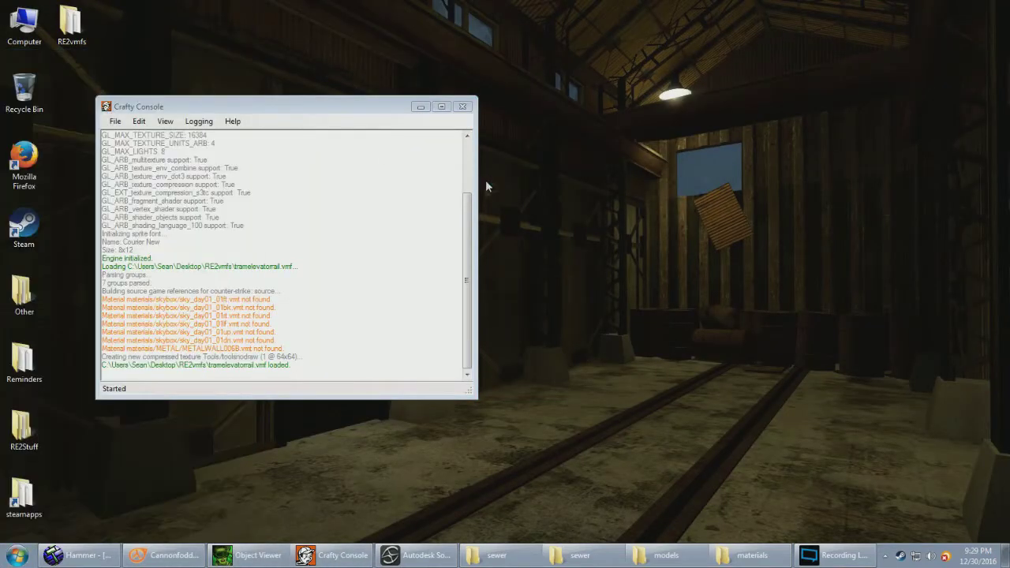
left_click(585, 264)
mouse_move(615, 305)
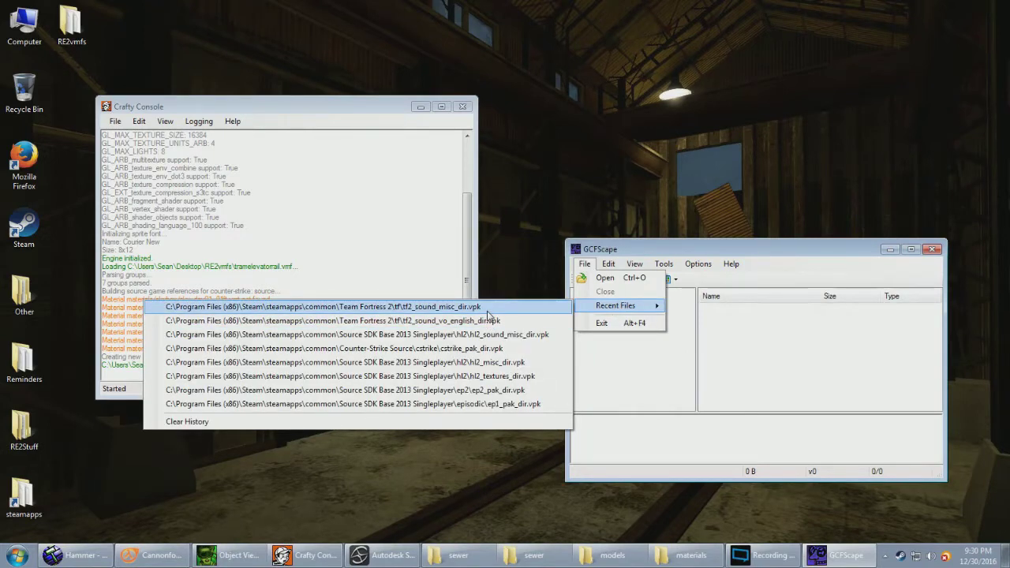
left_click(494, 362)
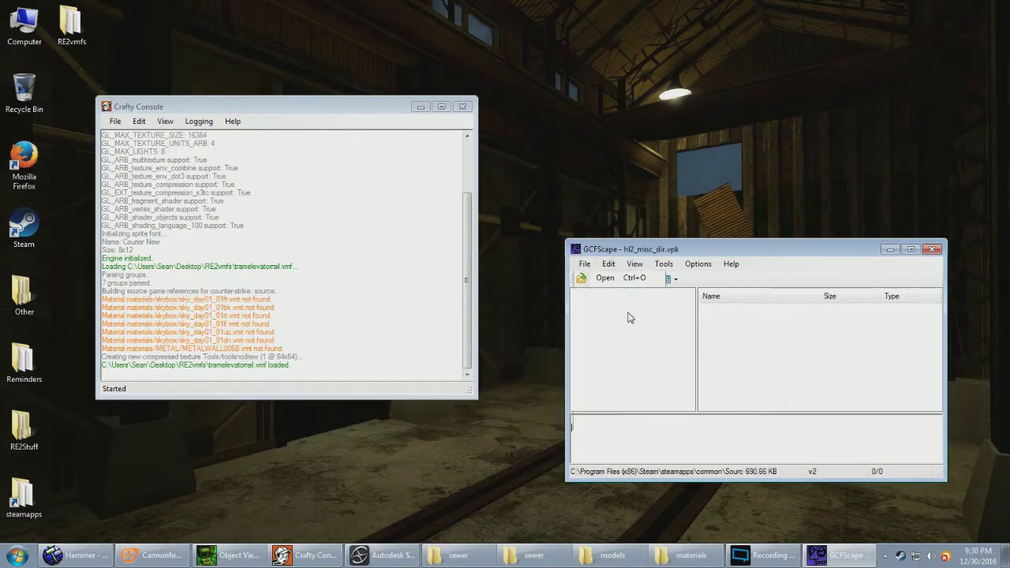
Step: Find metalwall006b in the package and extract metalwall006b.vmt to the desktop
left_click(647, 279)
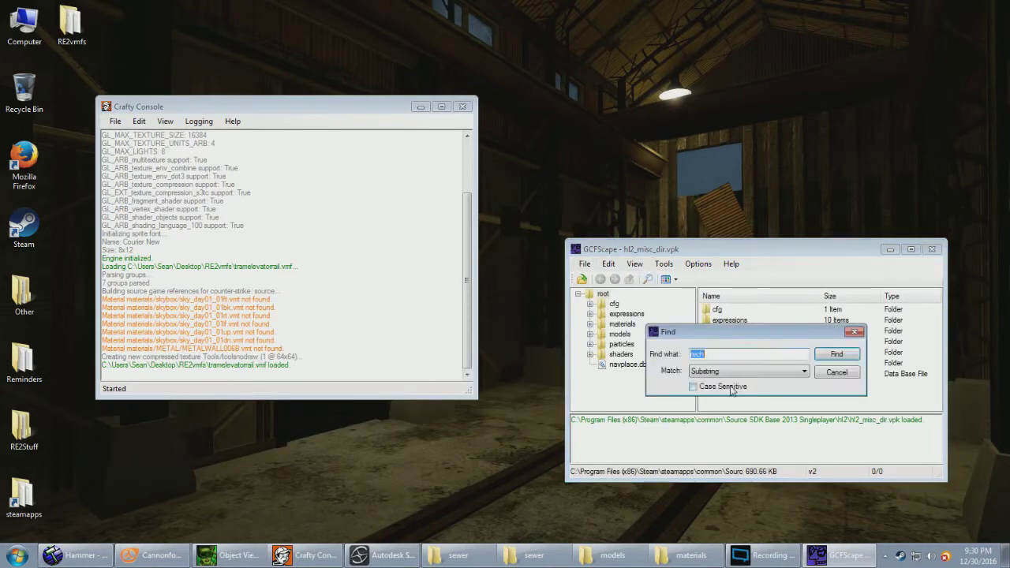
type("metalwall006b")
key("Return")
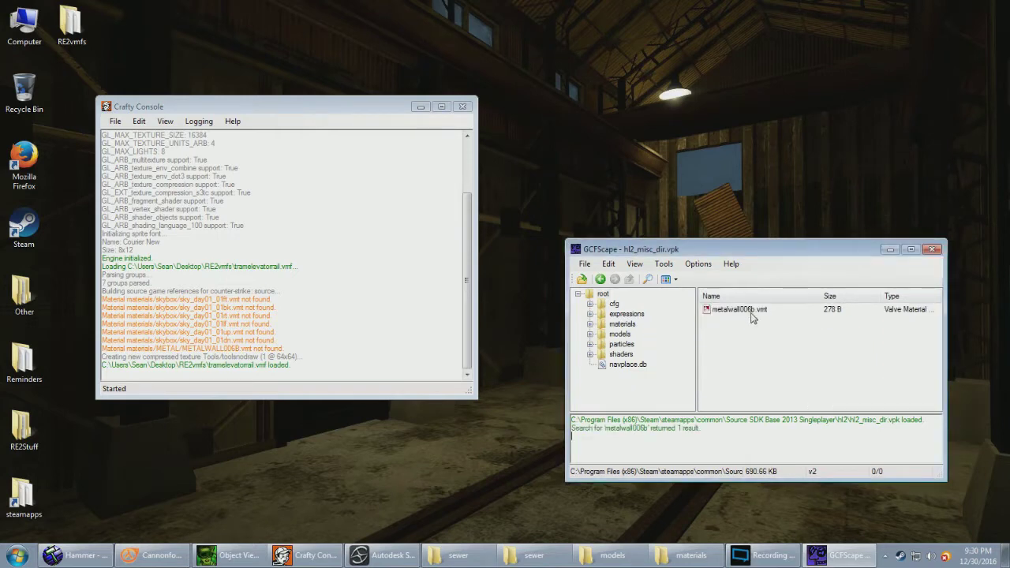
left_click_drag(729, 314, 250, 208)
left_click(421, 107)
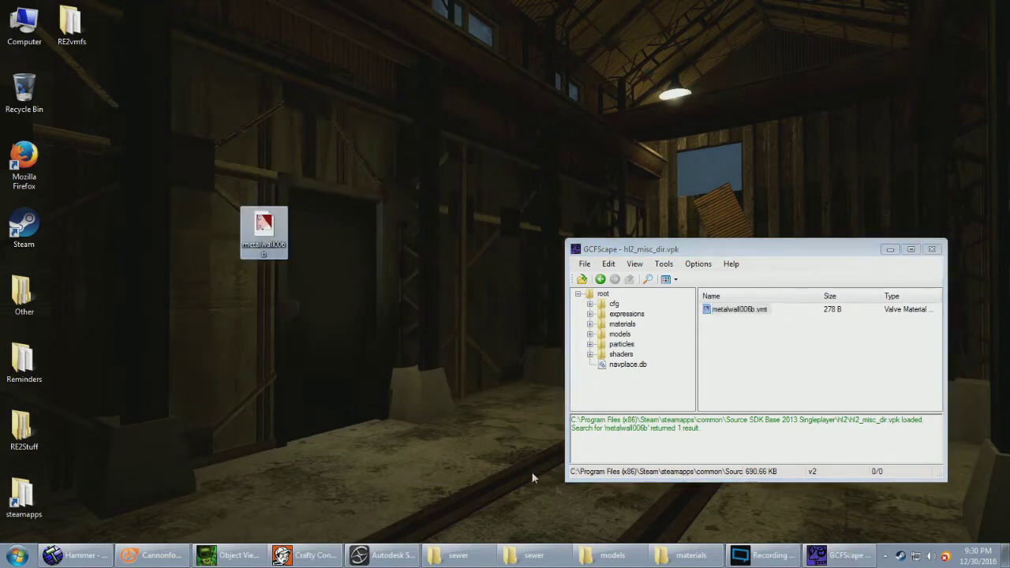
Step: Bring up the Counter-Strike Source cstrike materials folder and arrange it beside the GCFScape window
left_click(684, 557)
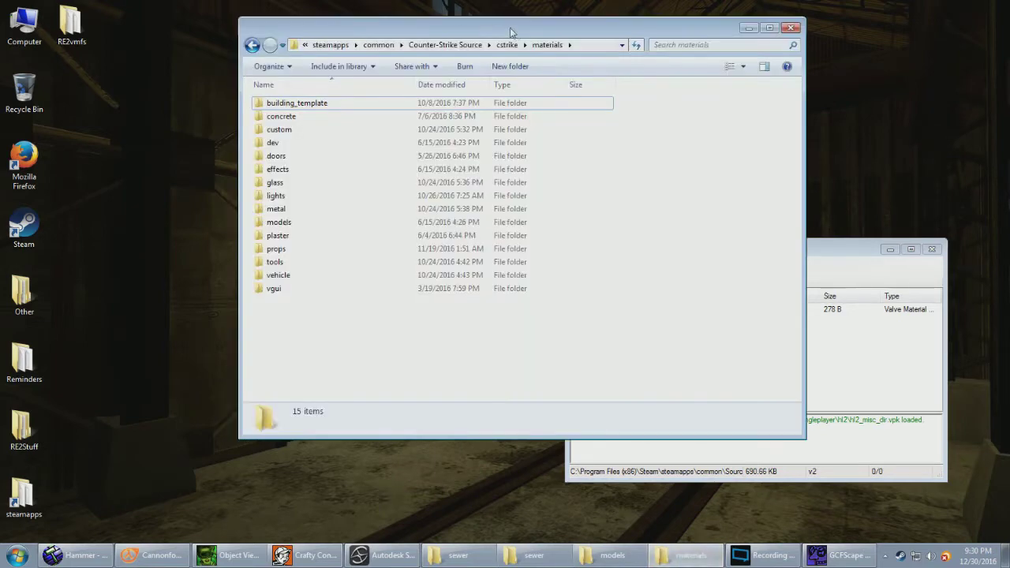
left_click_drag(516, 30, 322, 54)
left_click_drag(701, 257, 761, 228)
left_click(305, 555)
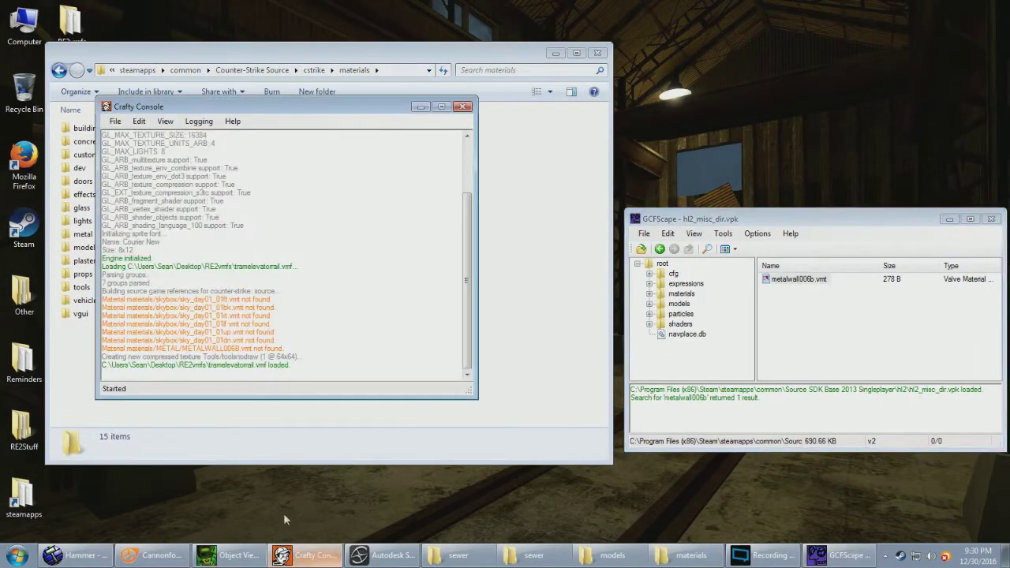
left_click(230, 555)
left_click(105, 22)
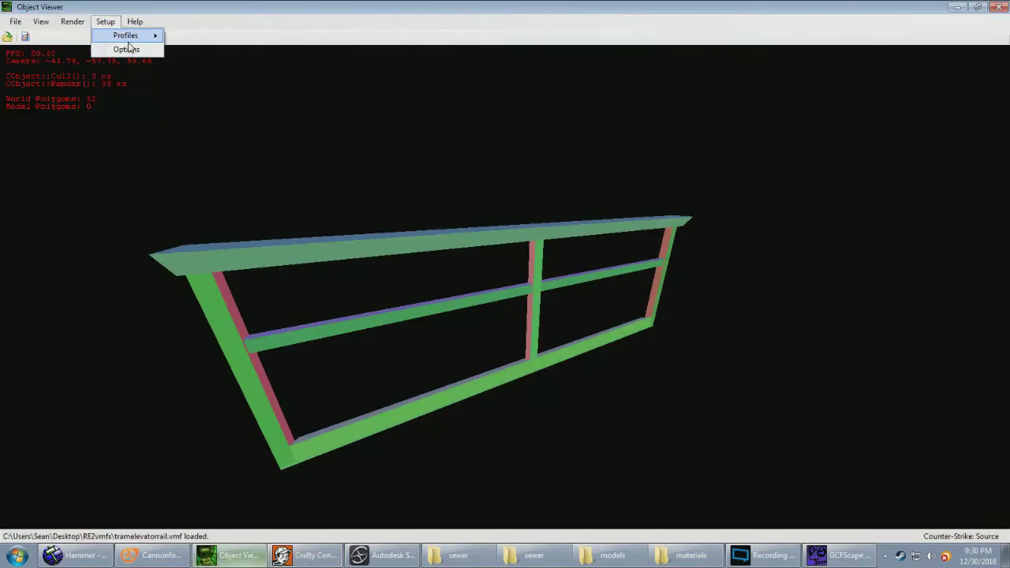
left_click(265, 117)
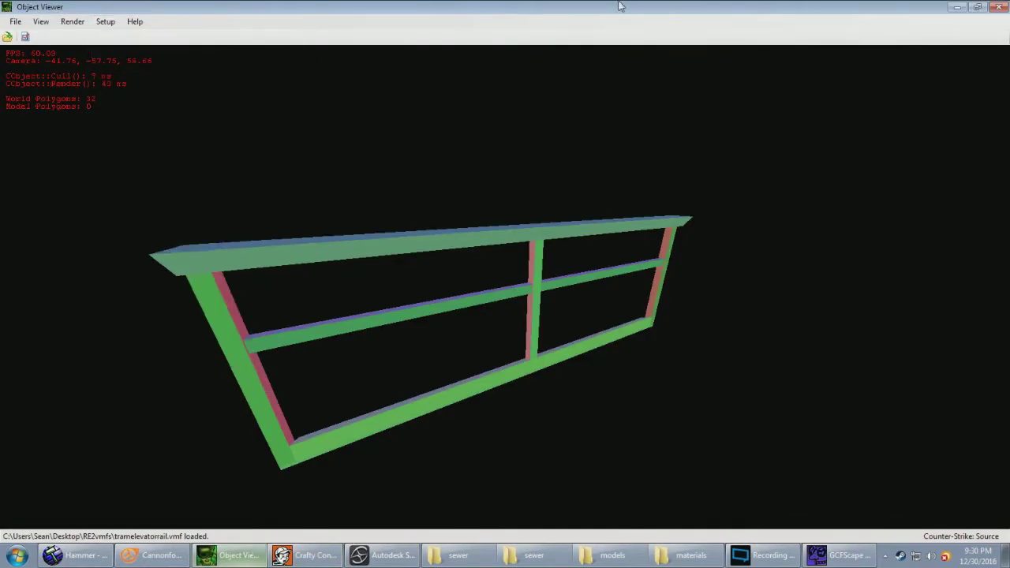
left_click(957, 7)
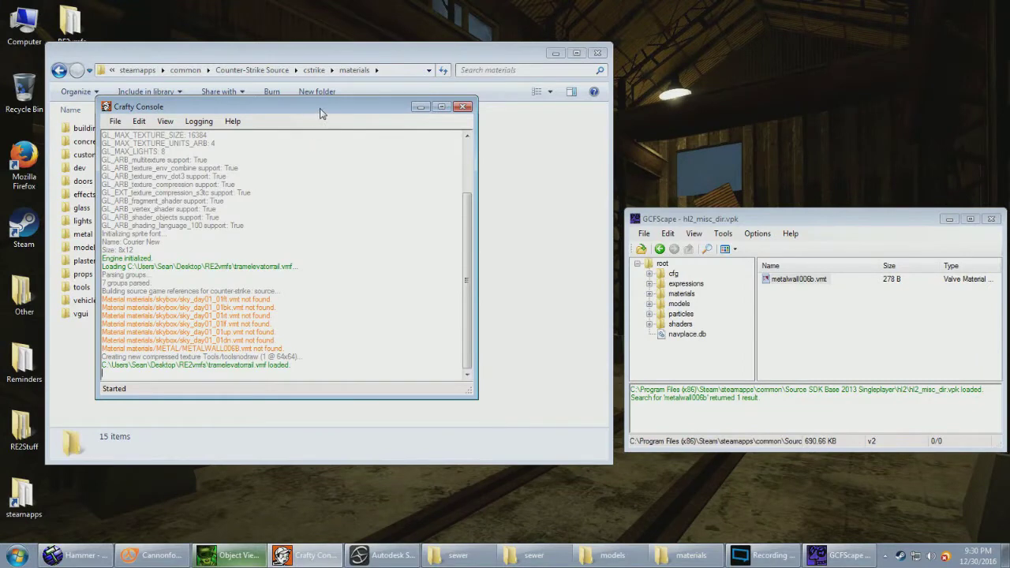
Step: Move the Crafty Console aside and compare its material messages with the materials folder and GCFScape
left_click_drag(320, 114, 470, 127)
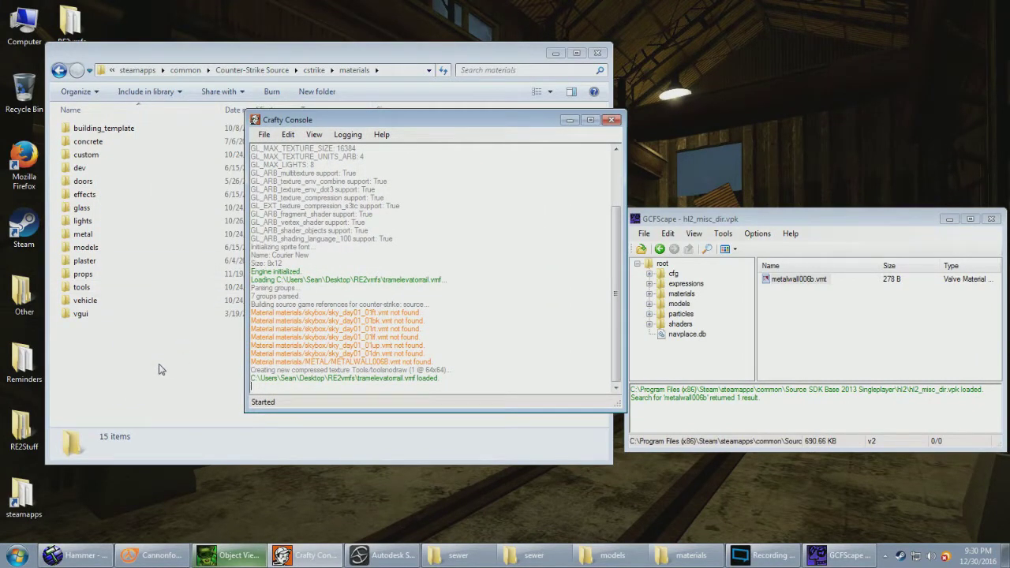
left_click(569, 120)
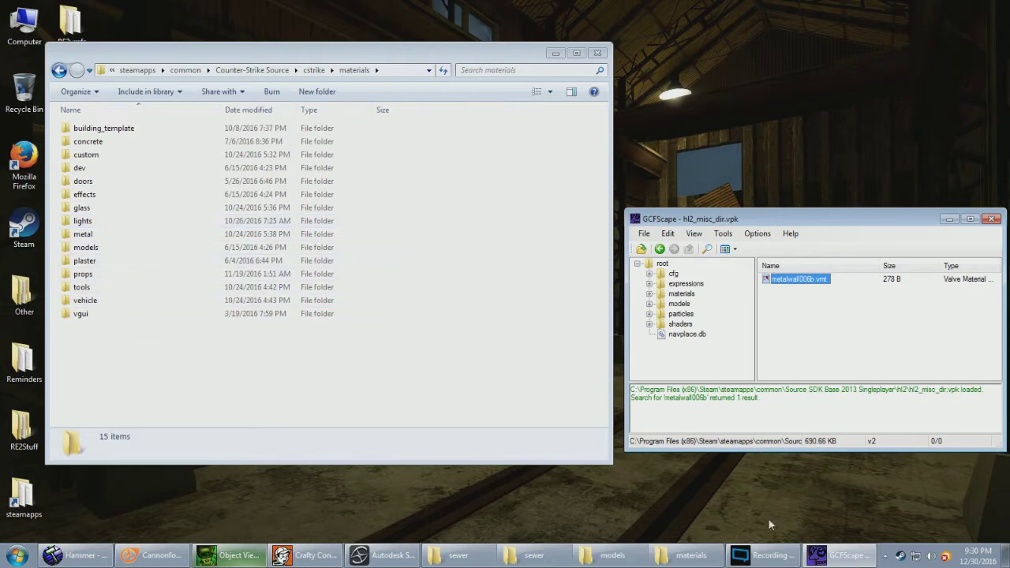
left_click(848, 562)
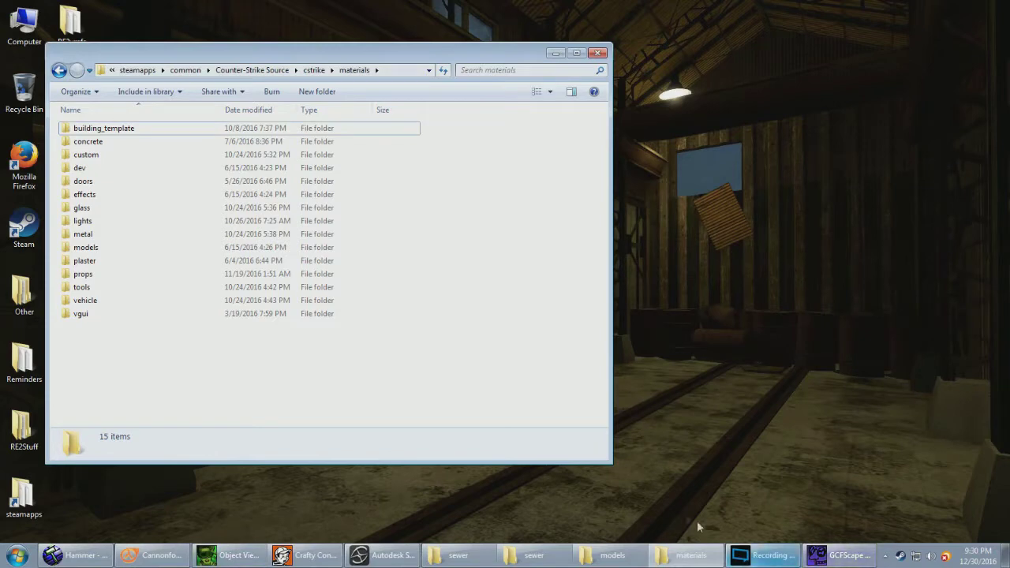
left_click(844, 556)
left_click(305, 555)
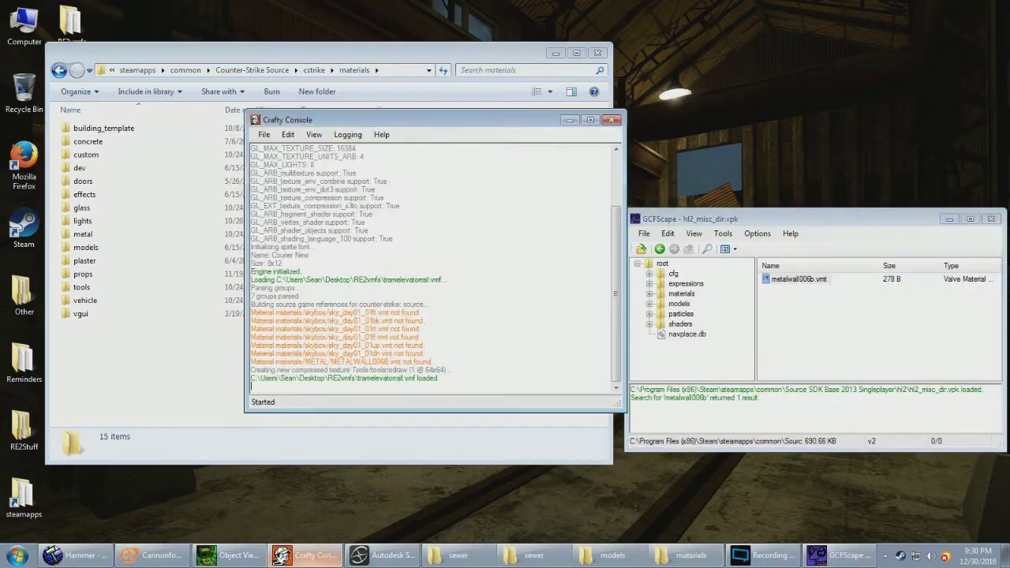
Step: Put the console away and extract metalwall006b.vmt into the metal subfolder of the cstrike materials folder
left_click(305, 556)
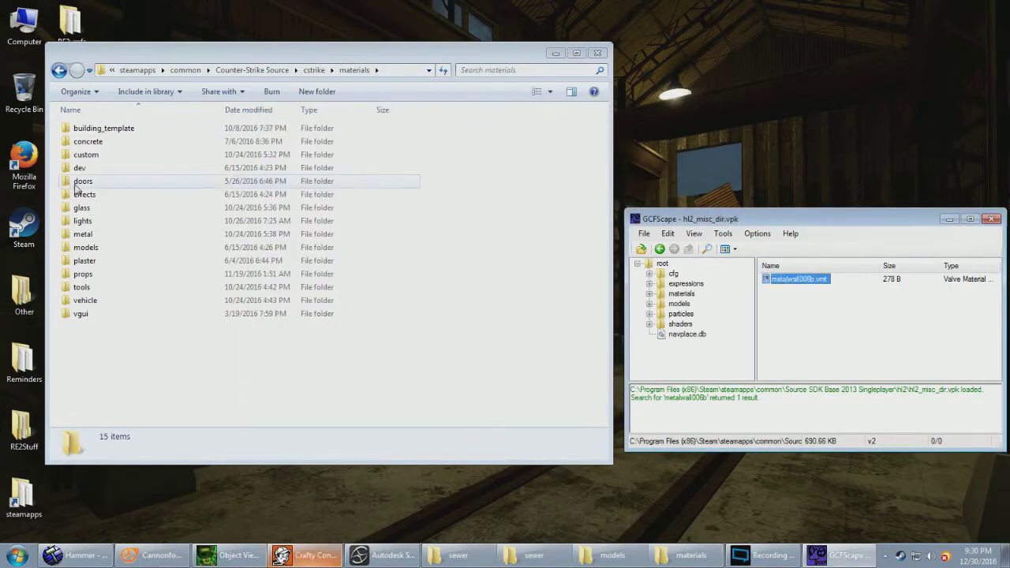
double_click(126, 235)
left_click_drag(802, 283, 563, 341)
Step: Open hl2_textures_dir.vpk, find metalwall006b and extract metalwall006b.vtf into the metal folder, closing both windows when done
left_click(645, 235)
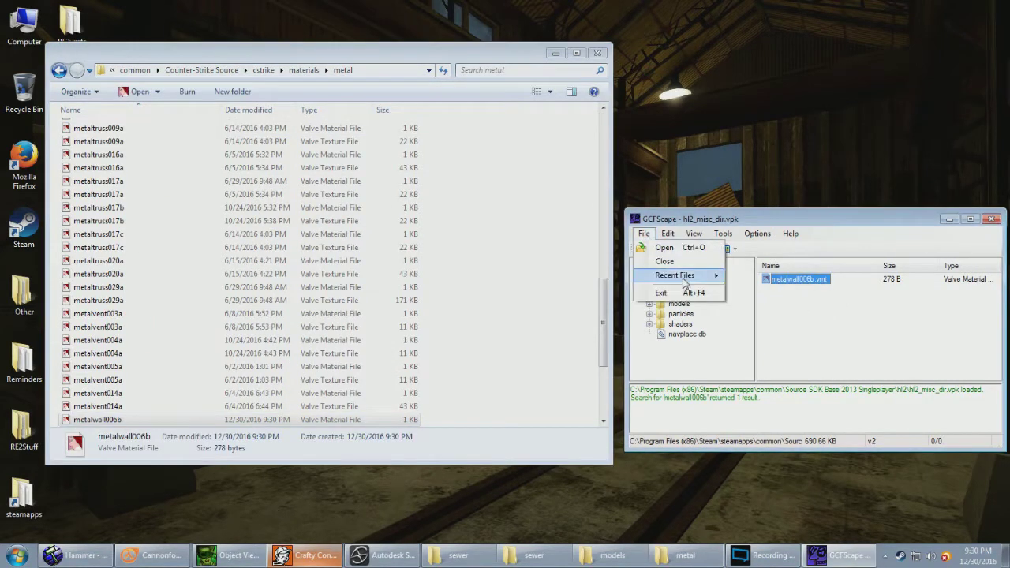
mouse_move(685, 275)
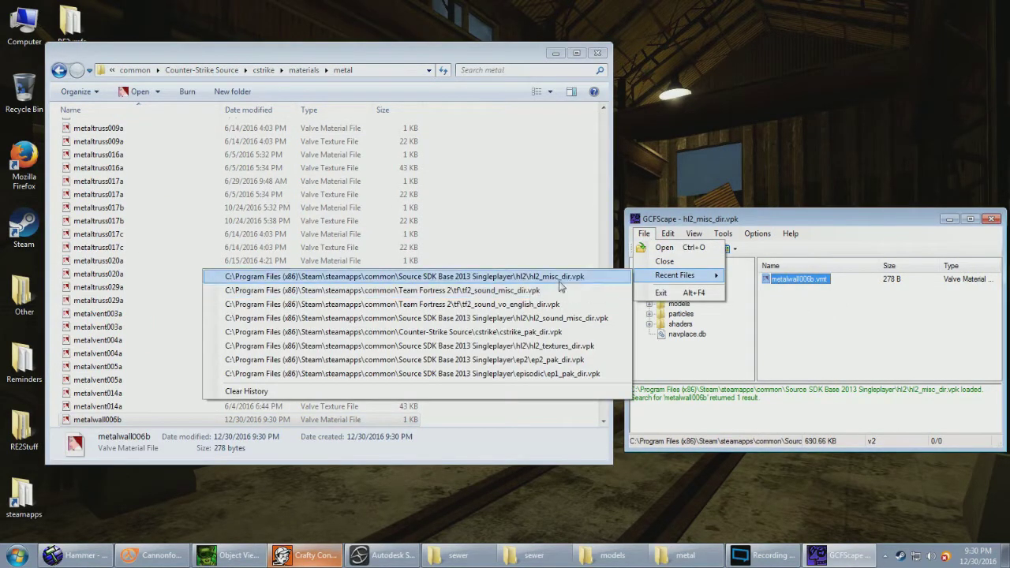
left_click(584, 345)
left_click(707, 248)
left_click(897, 325)
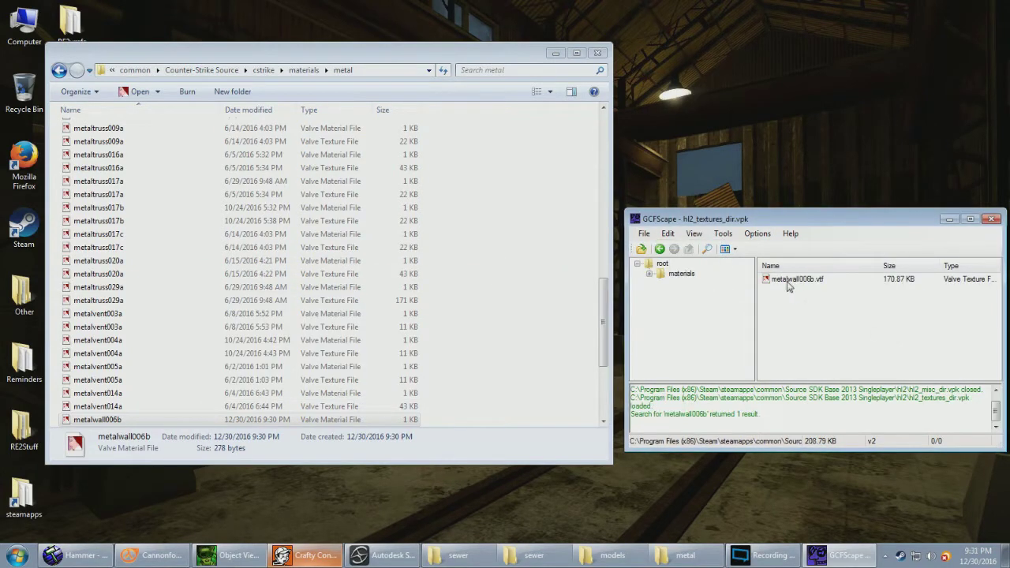
left_click_drag(787, 286, 565, 329)
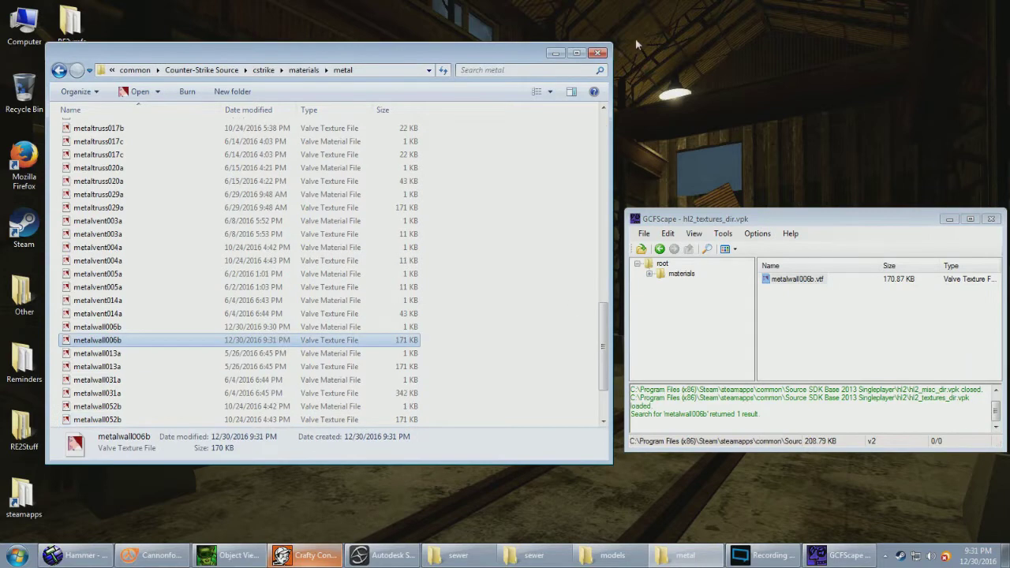
left_click(598, 53)
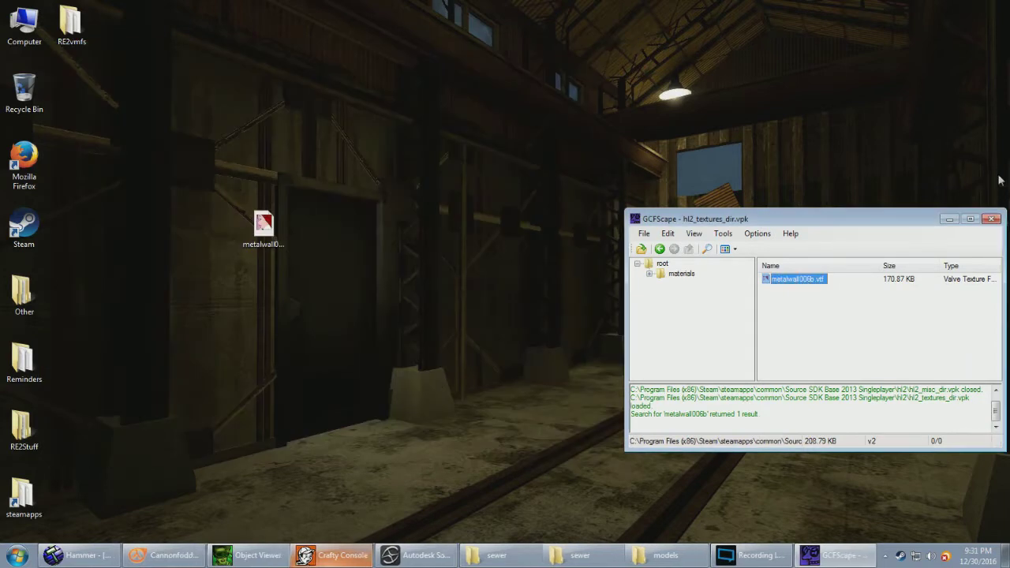
left_click(991, 220)
left_click_drag(365, 405, 445, 329)
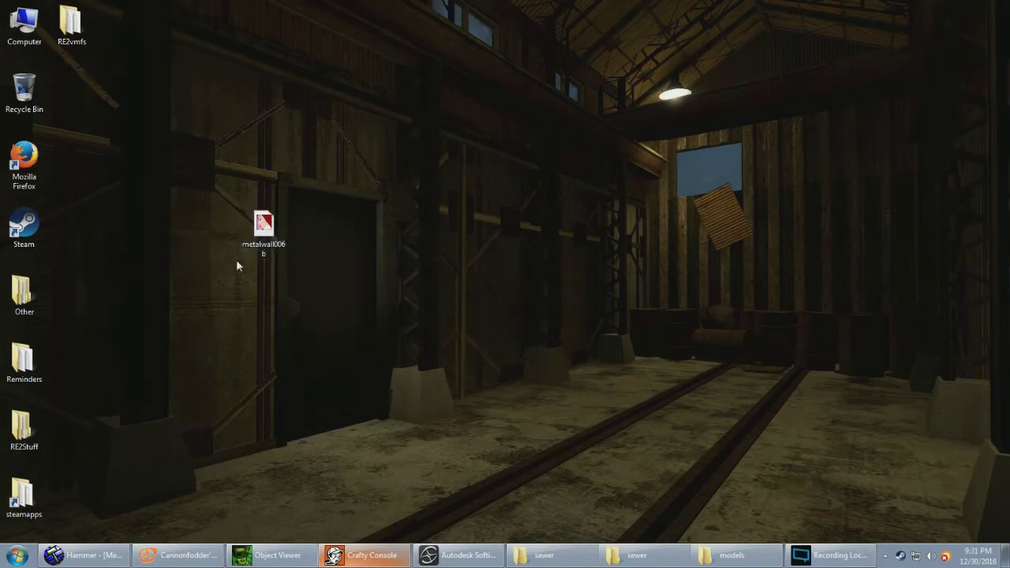
left_click(258, 240)
left_click_drag(350, 306, 383, 273)
left_click(277, 238)
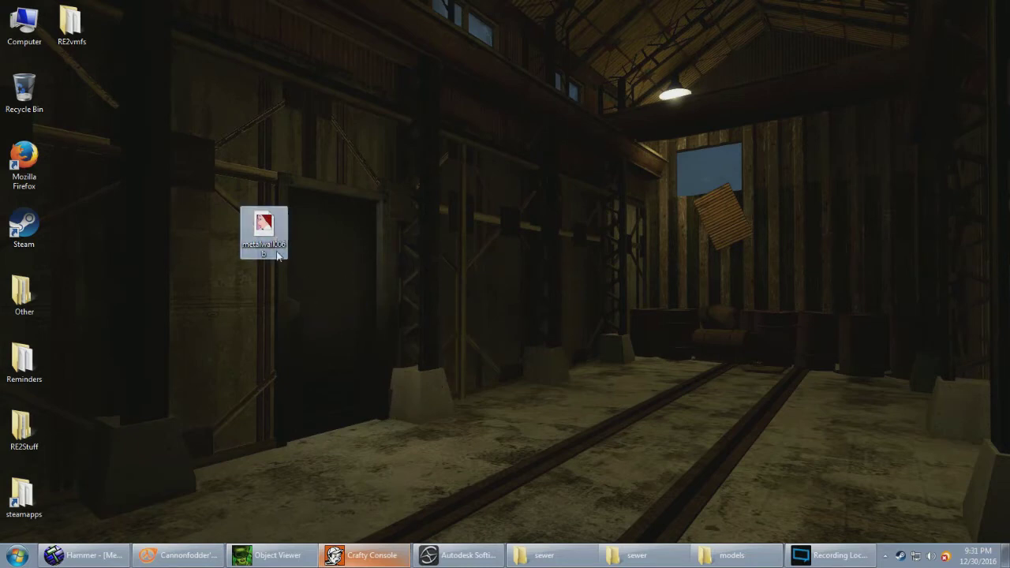
left_click(352, 268)
Step: Rename the metalwall006b material file on the desktop as tramelevatorrail_material_0
right_click(268, 230)
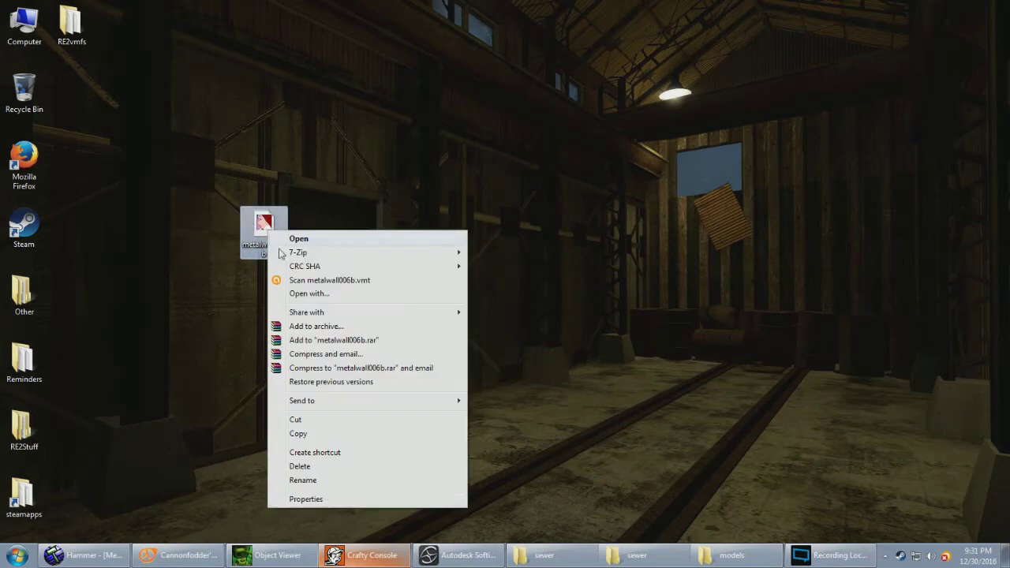
left_click(303, 480)
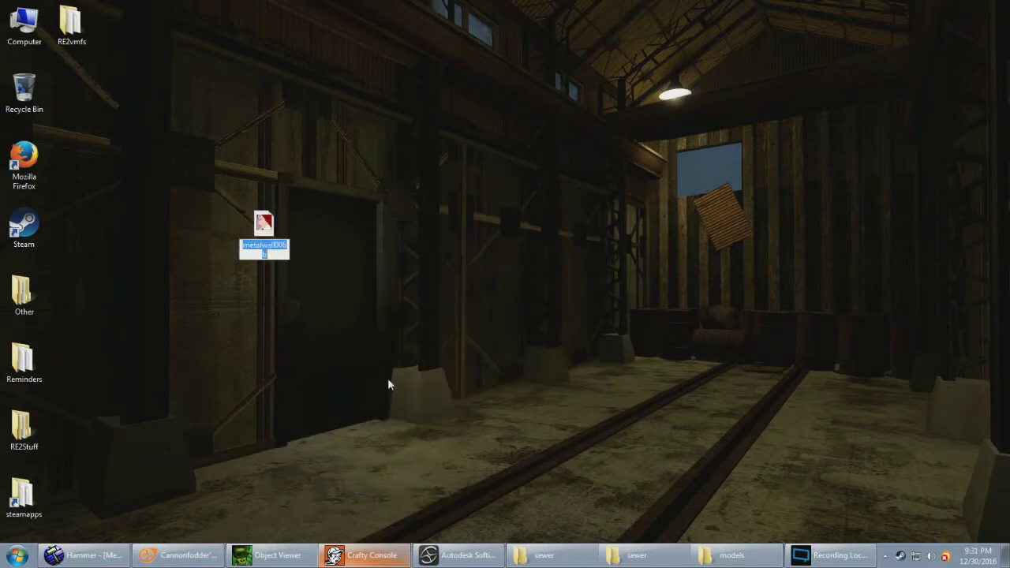
type("elevator")
key("BackSpace")
key("BackSpace")
key("BackSpace")
key("BackSpace")
key("BackSpace")
type("tramelevatort")
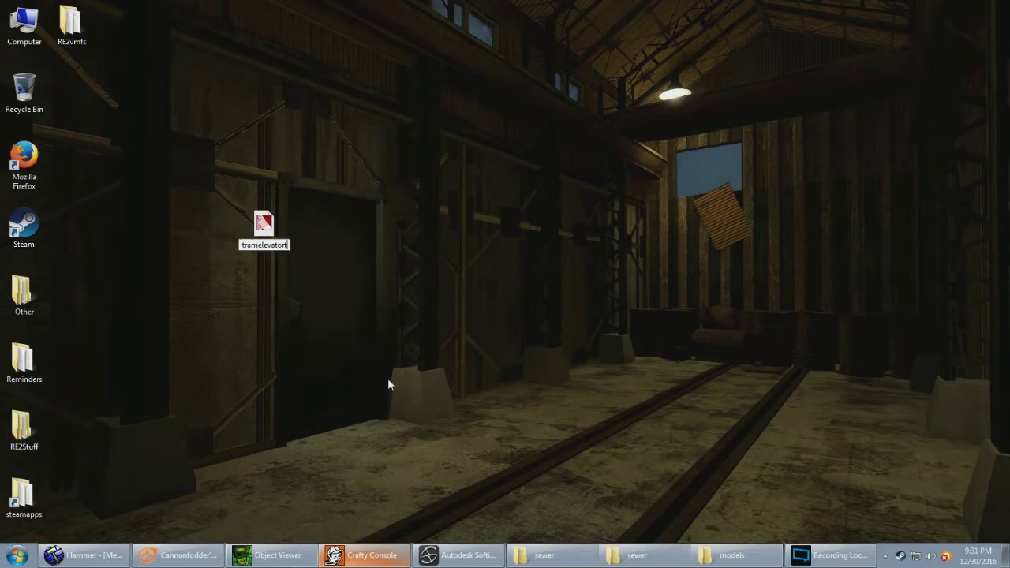
key("BackSpace")
type("rail")
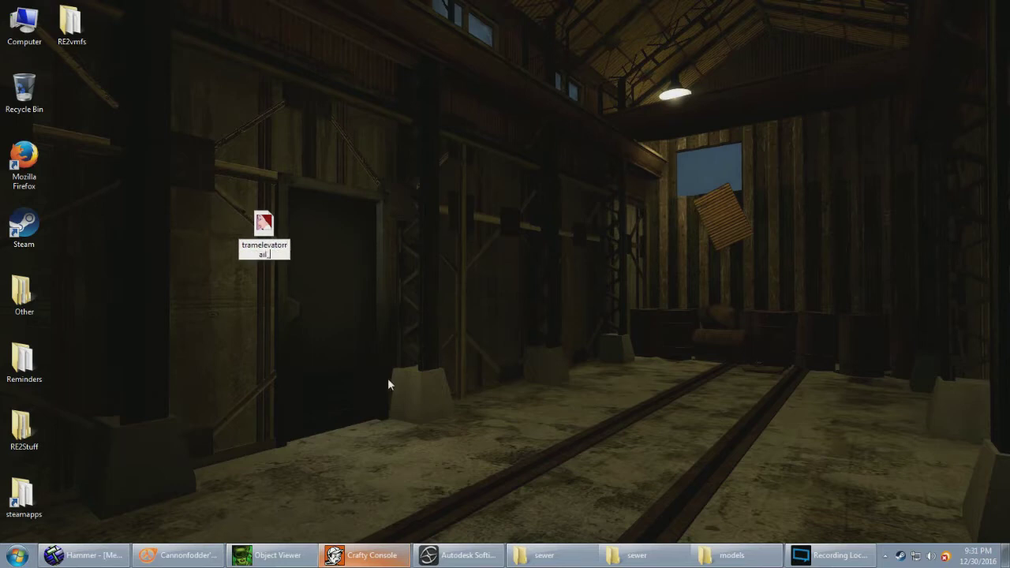
type("_material_0")
key("Return")
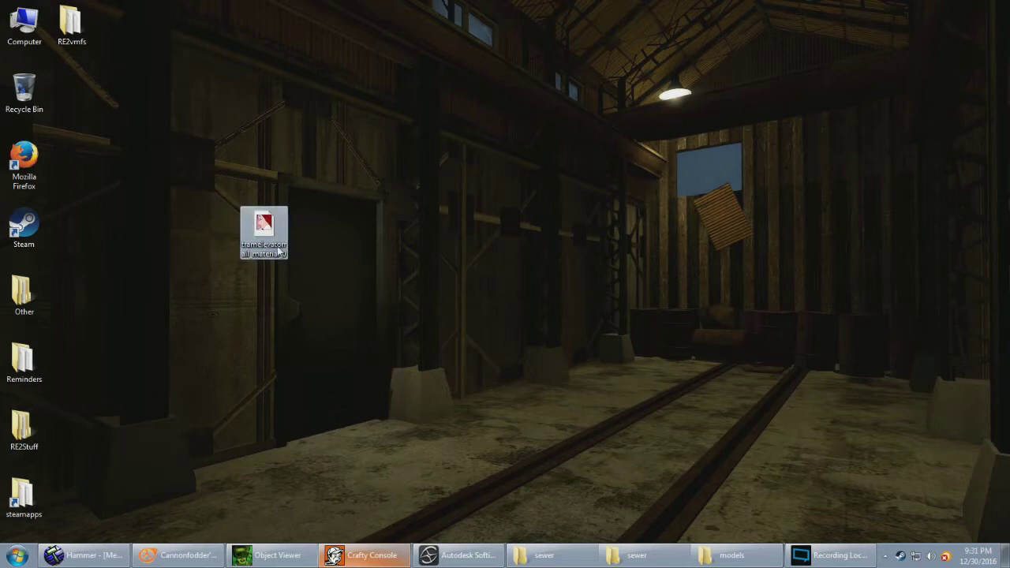
left_click(294, 268)
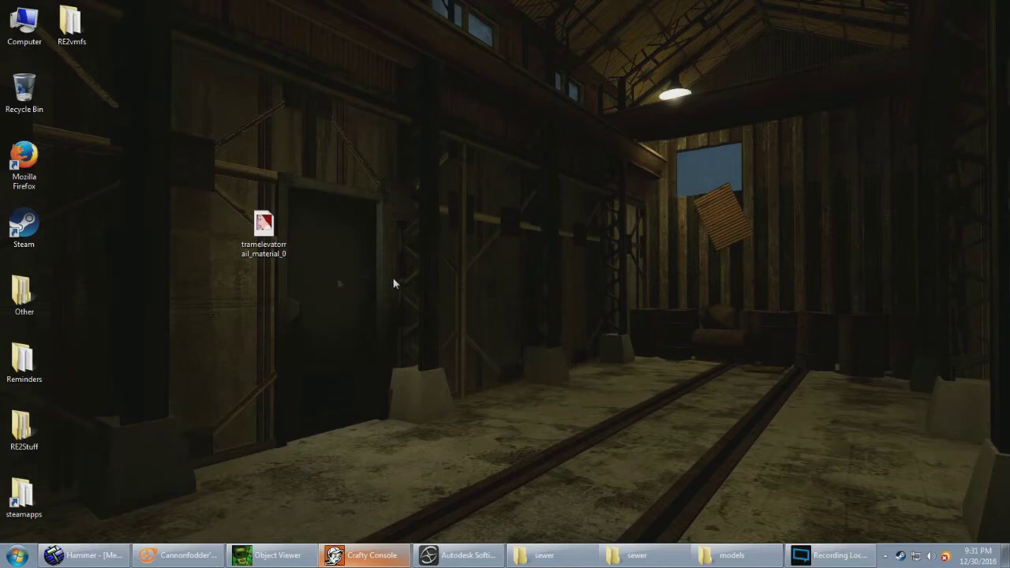
Step: Open the tramelevatorrail_material_0 file from the desktop and change its shader to VertexLitGeneric
left_click(279, 245)
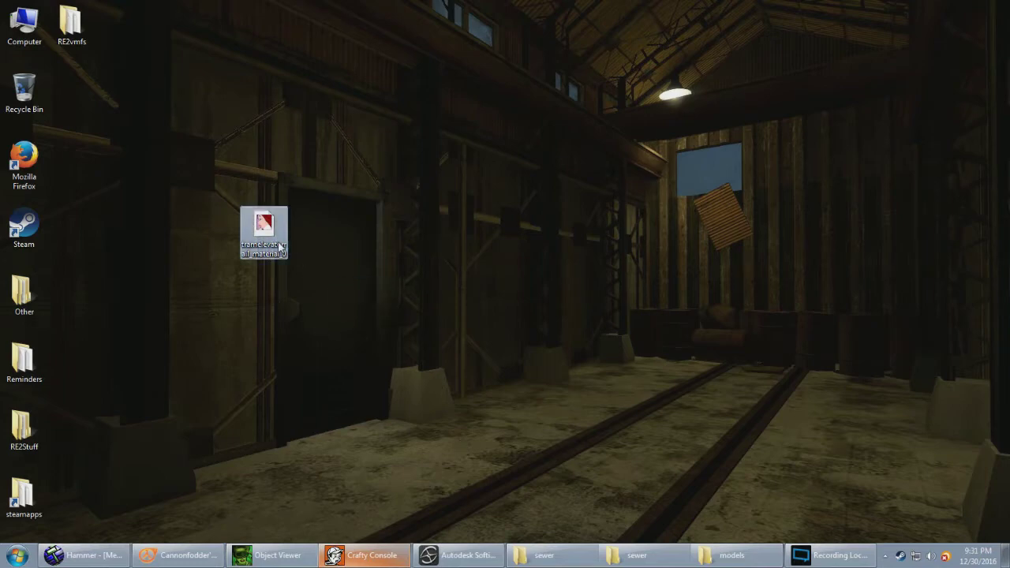
double_click(279, 245)
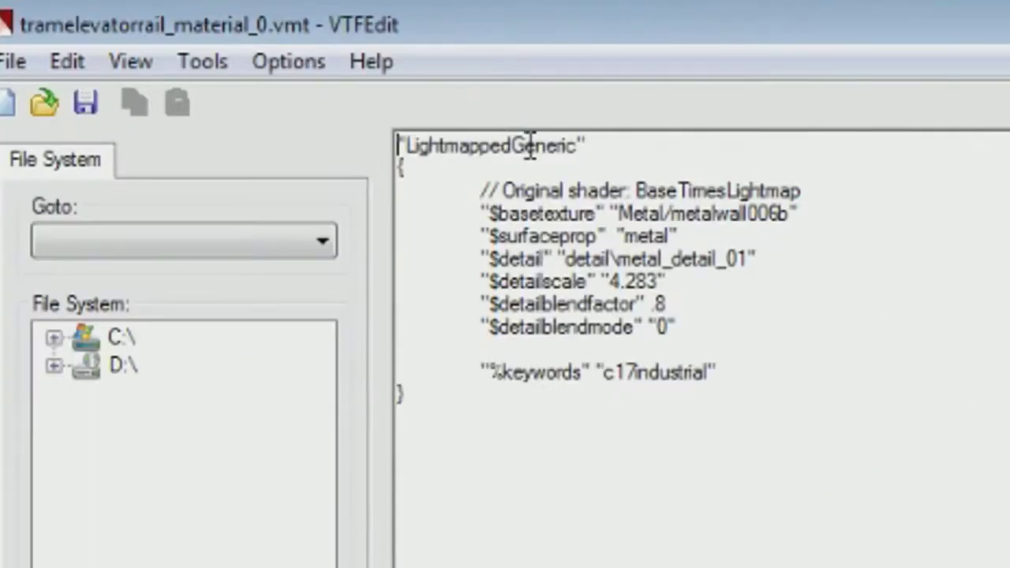
double_click(530, 147)
type("VertexLitG")
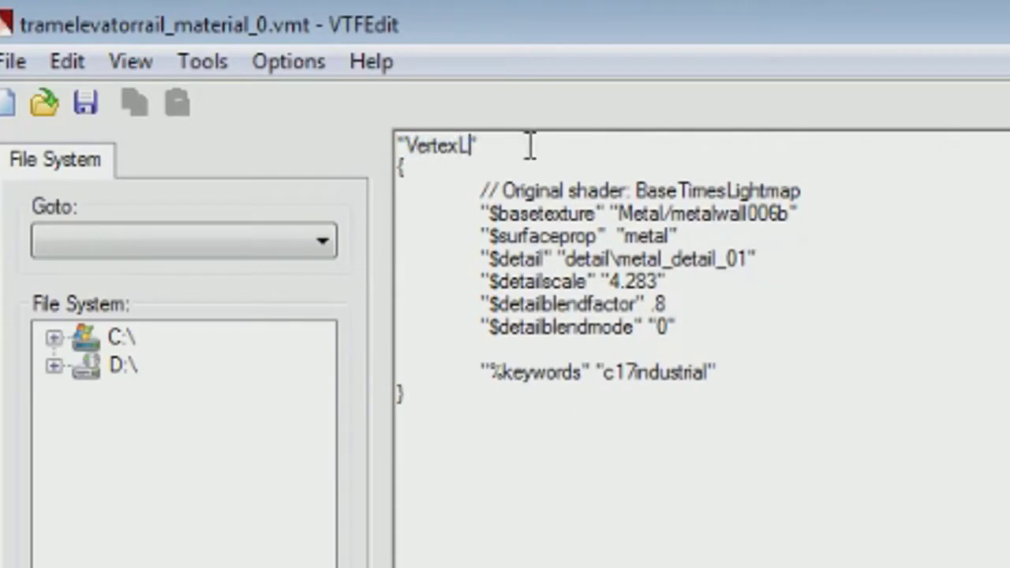
type("eneric")
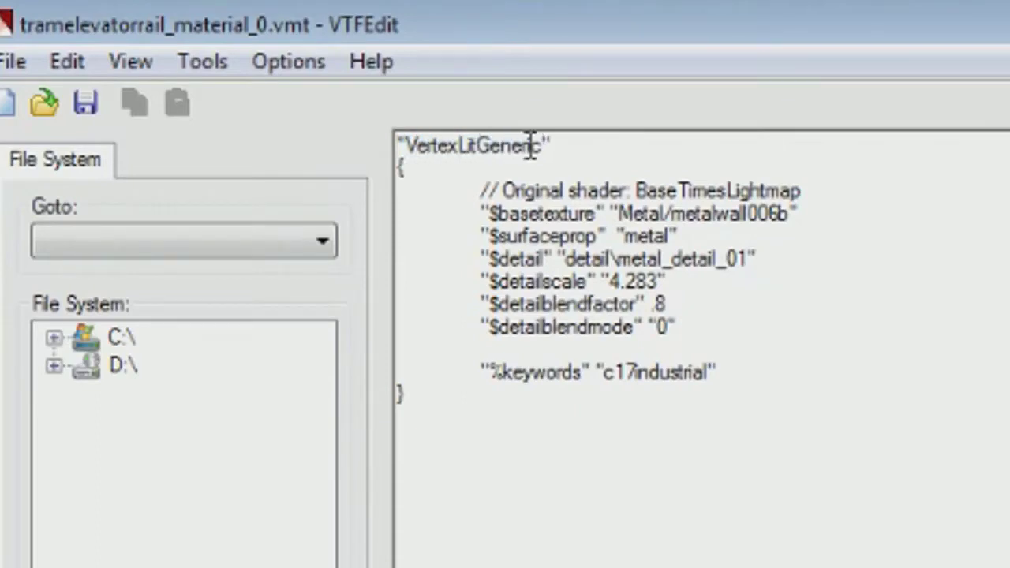
Step: Delete the %keywords line and the "Original shader" comment line from the material text
left_click(740, 369)
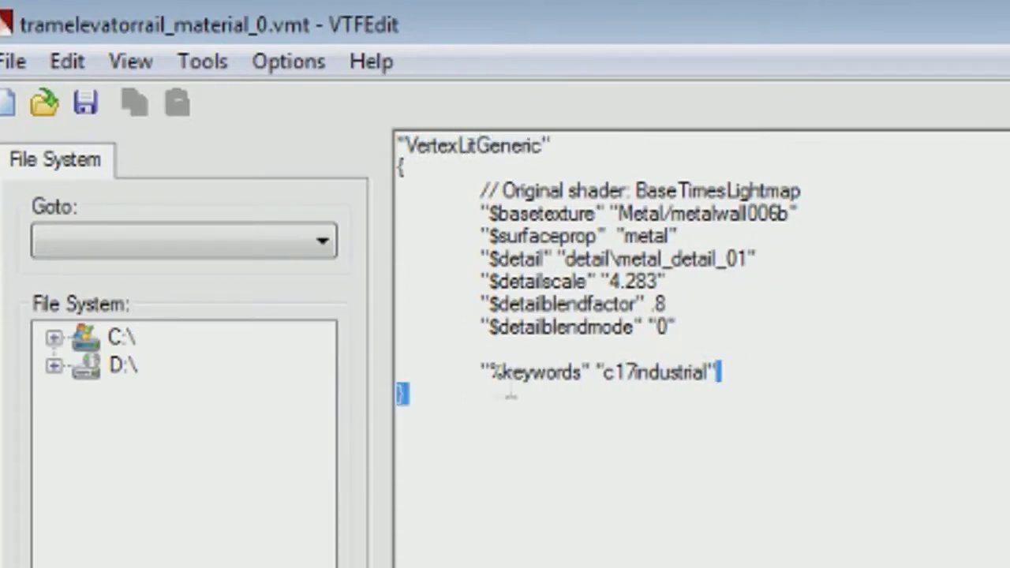
left_click_drag(494, 391, 427, 387)
left_click(427, 409)
left_click_drag(737, 374, 466, 376)
key("Delete")
key("BackSpace")
left_click_drag(804, 191, 482, 191)
left_click(834, 190)
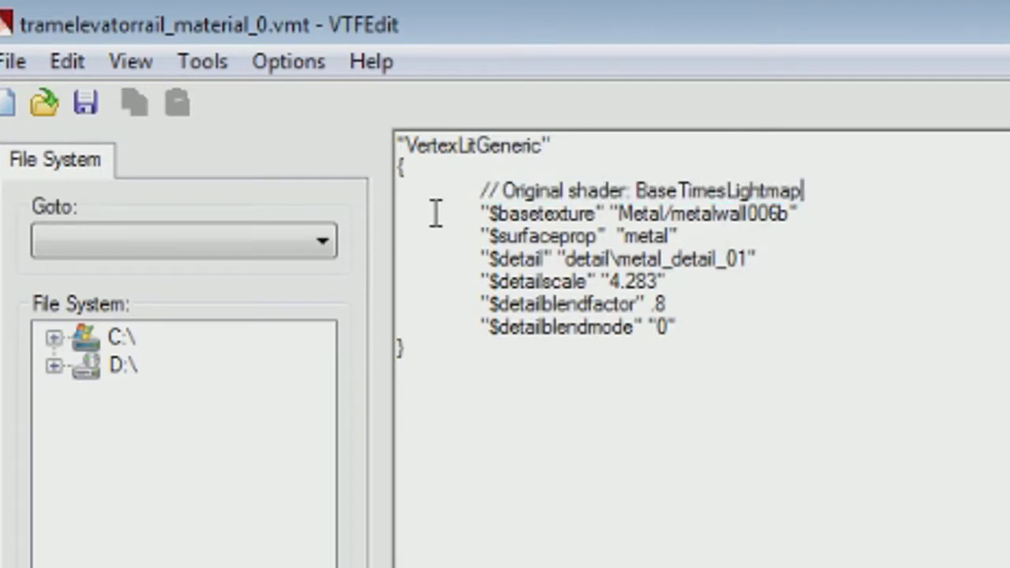
left_click(803, 213)
left_click_drag(804, 191, 432, 191)
key("Delete")
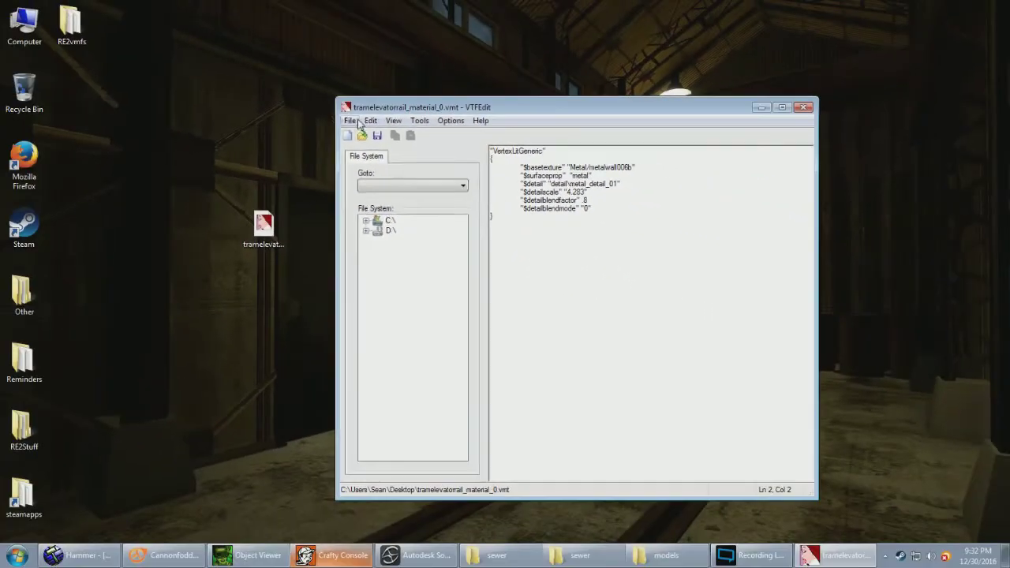
Step: Save the edited tramelevatorrail_material_0.vmt and close VTFEdit
left_click(13, 61)
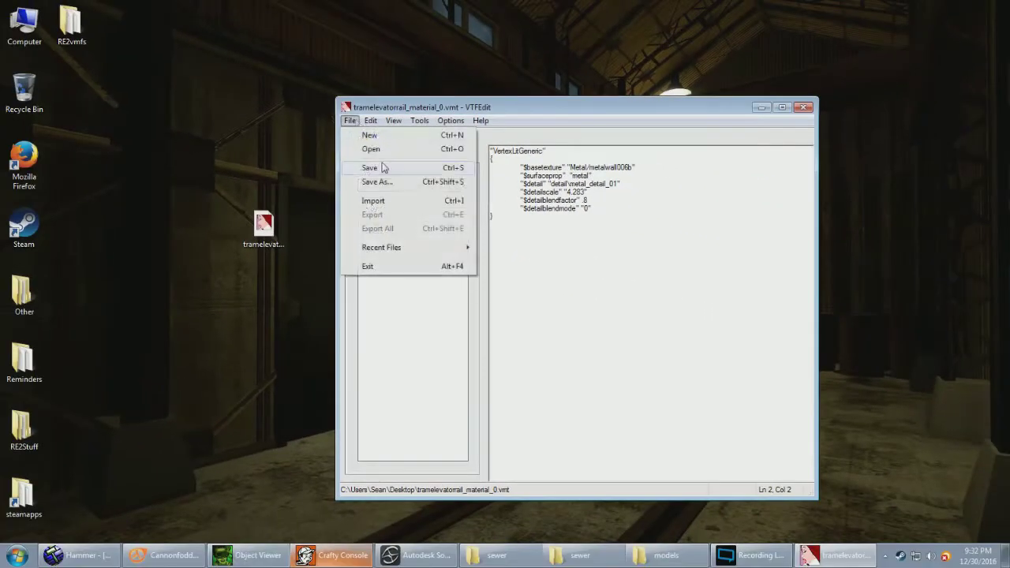
left_click(389, 171)
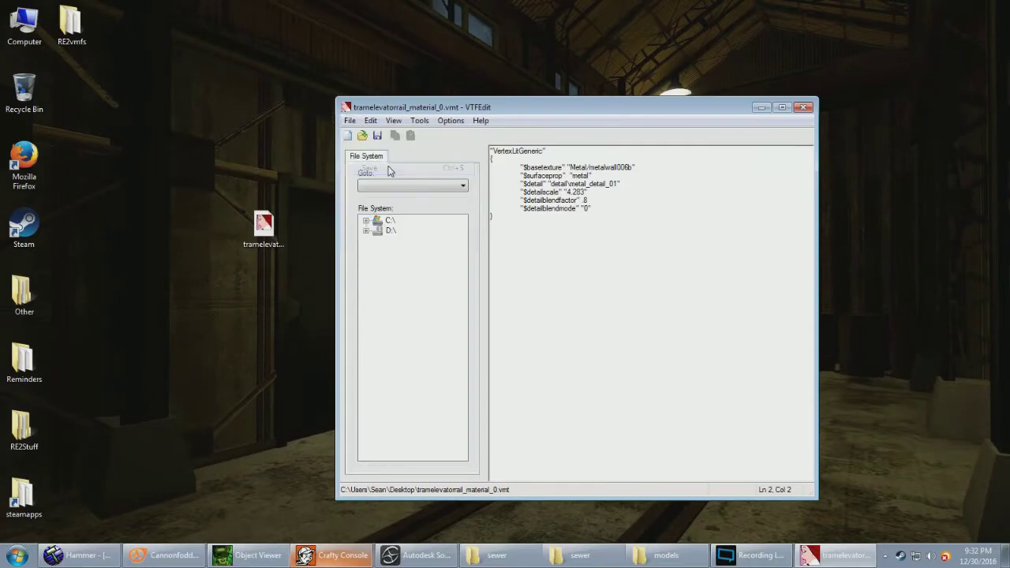
left_click(803, 108)
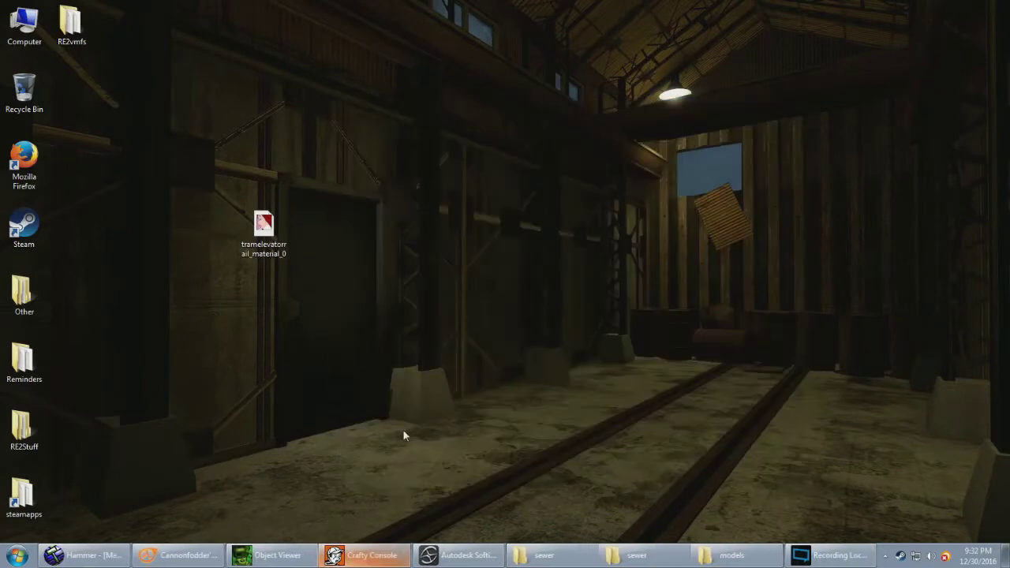
Step: Close the Crafty Console and Object Viewer, and start Object Viewer again
left_click(366, 554)
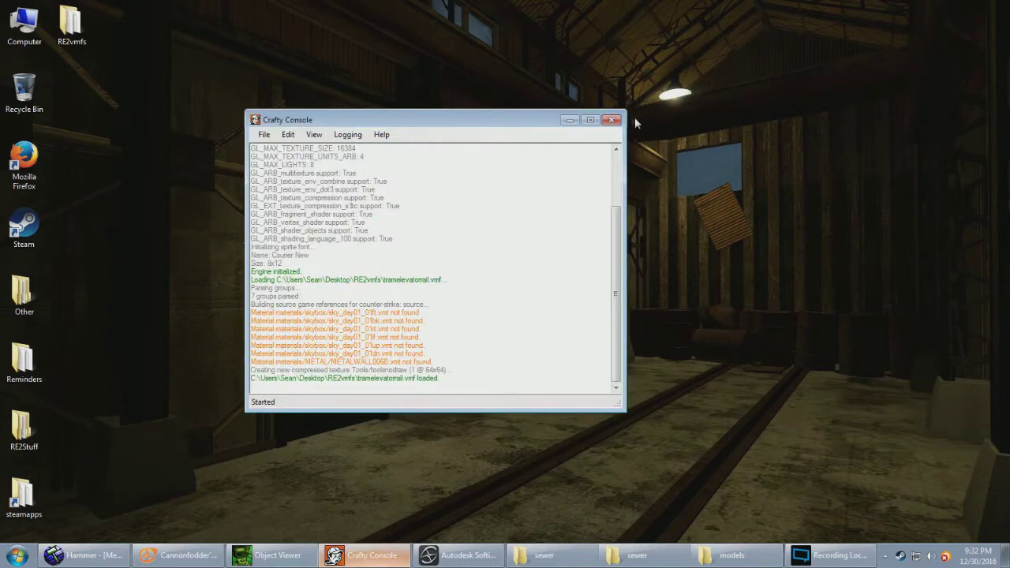
left_click(613, 119)
left_click(272, 555)
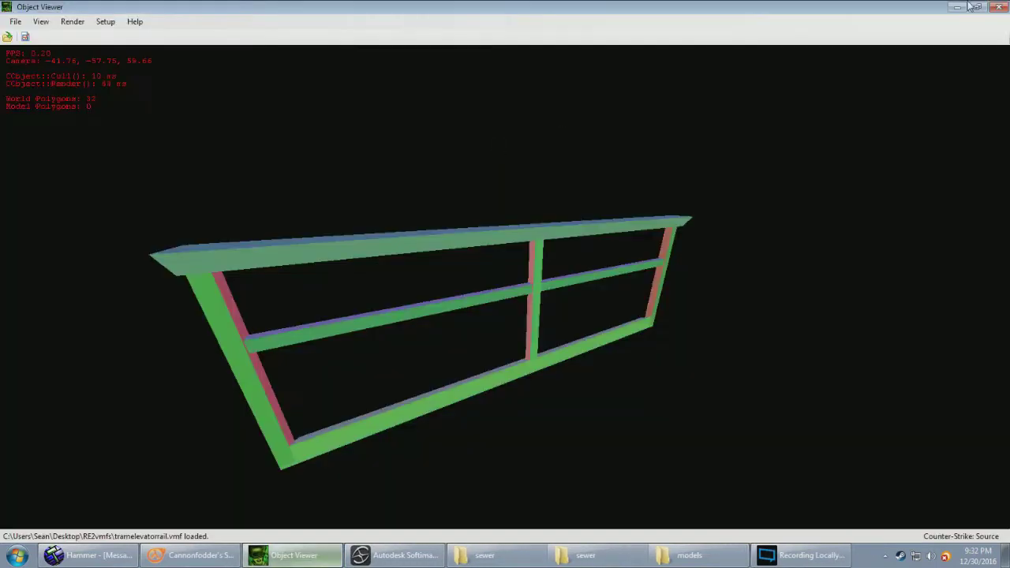
left_click(998, 6)
key("super")
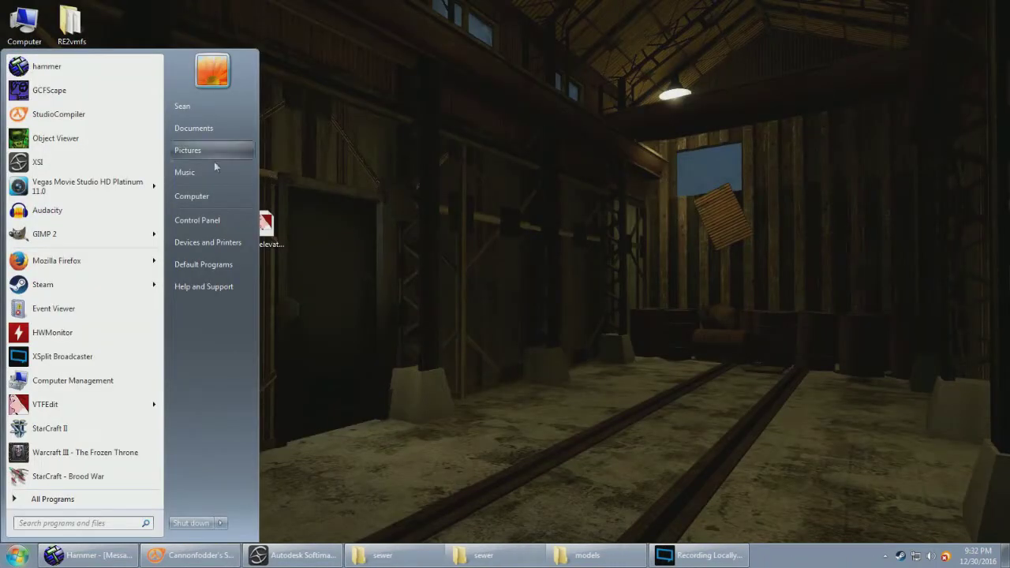
left_click(109, 143)
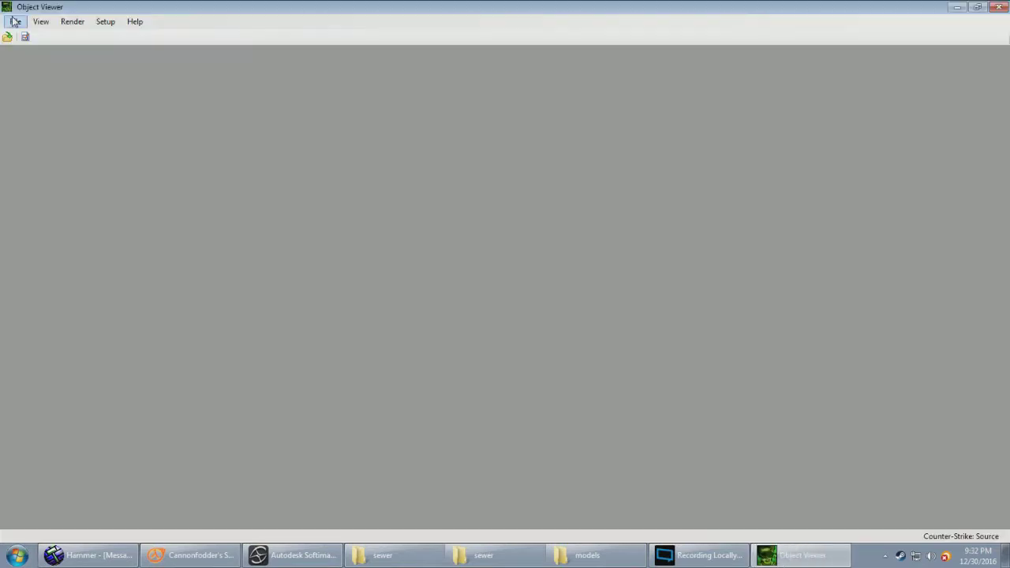
left_click(15, 21)
mouse_move(44, 52)
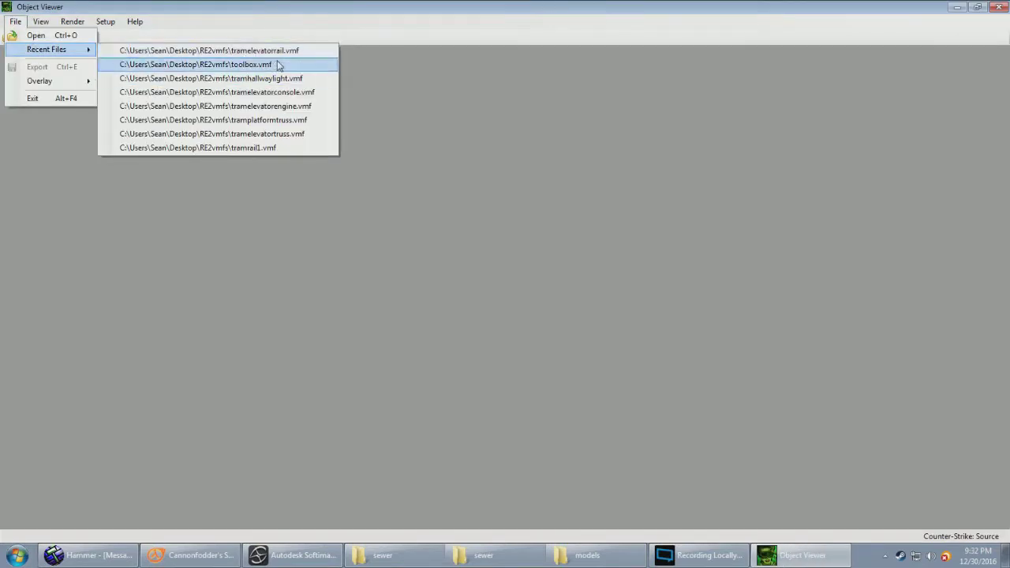
left_click(909, 17)
left_click(956, 7)
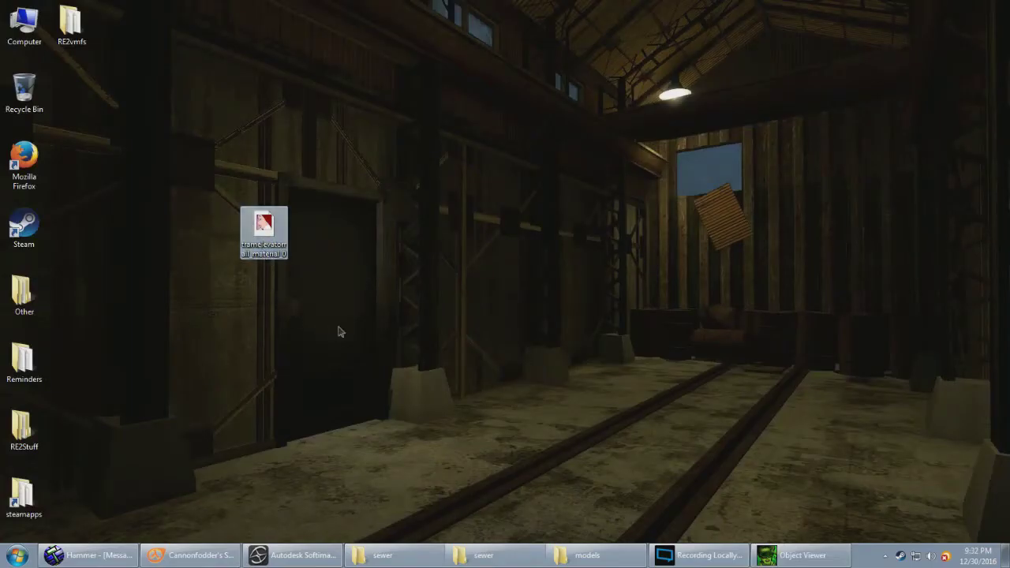
left_click(793, 554)
Step: Open tramelevatorrail.vmf from the RE2vmfs folder in Object Viewer
left_click(15, 22)
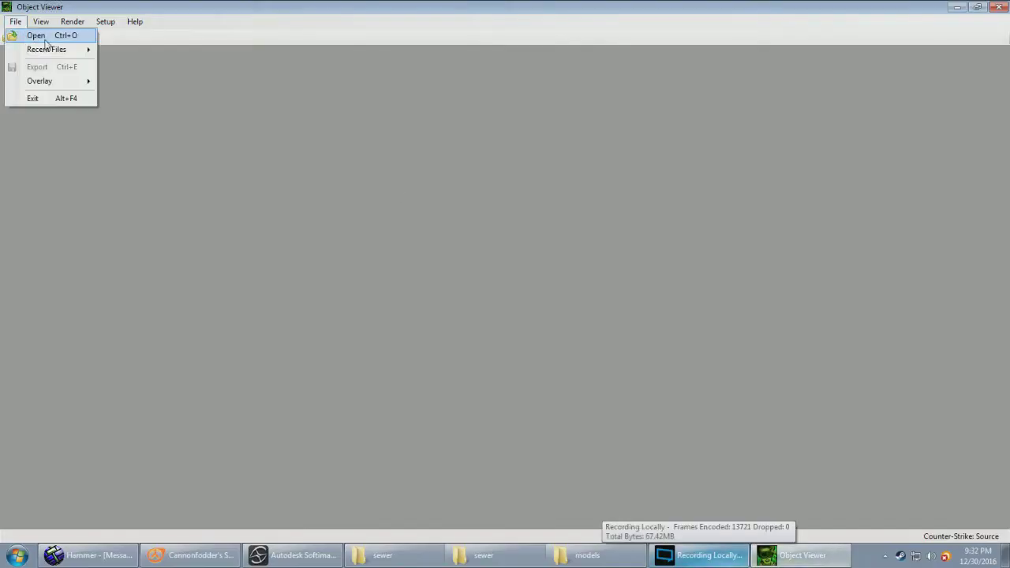
left_click(45, 41)
left_click(234, 139)
key("t")
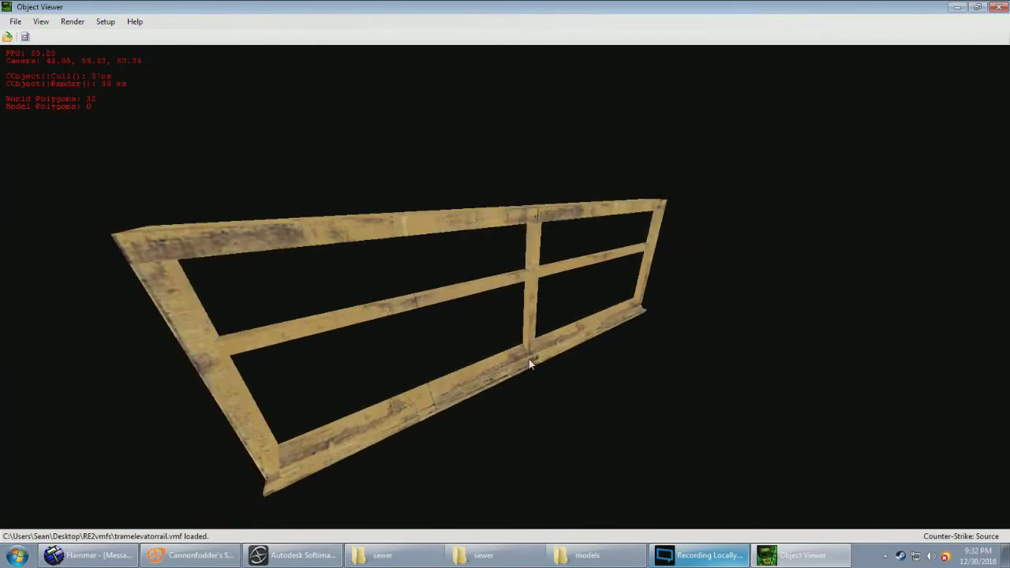
Step: Export the railing to the desktop as an OBJ file named tramelevatorrail and put Object Viewer away
left_click(15, 22)
left_click(37, 67)
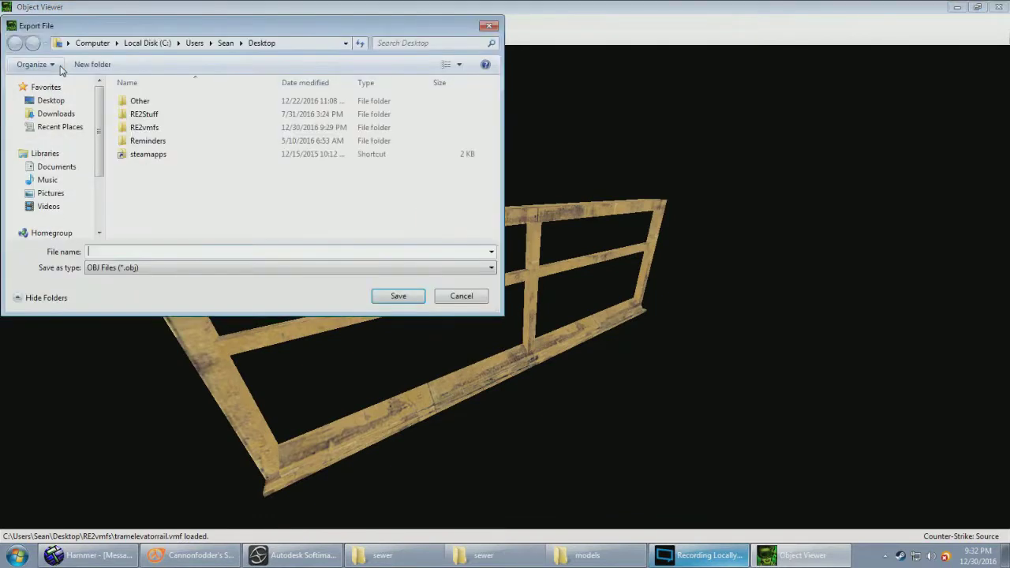
type("tramelevatorrail")
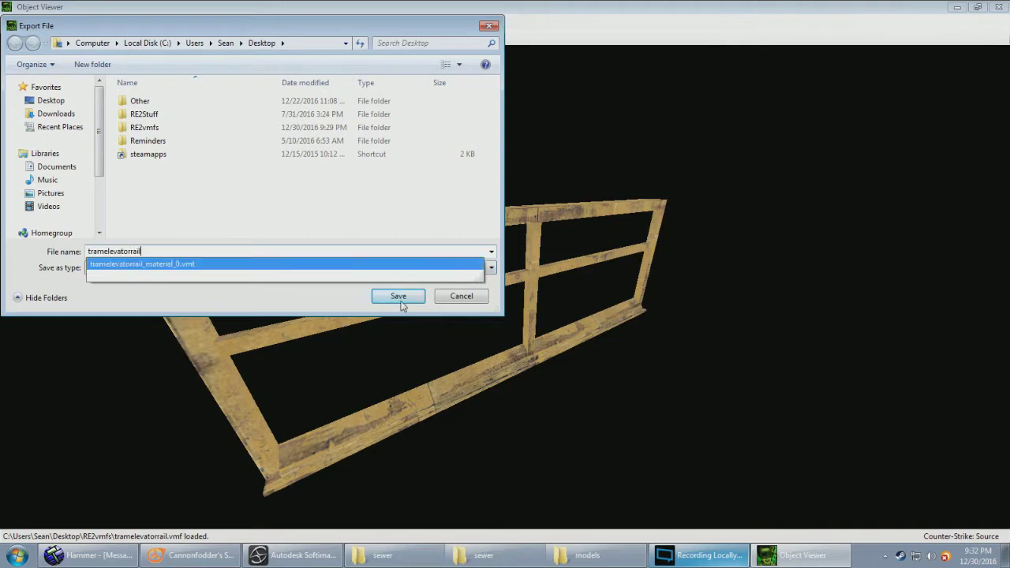
left_click(399, 300)
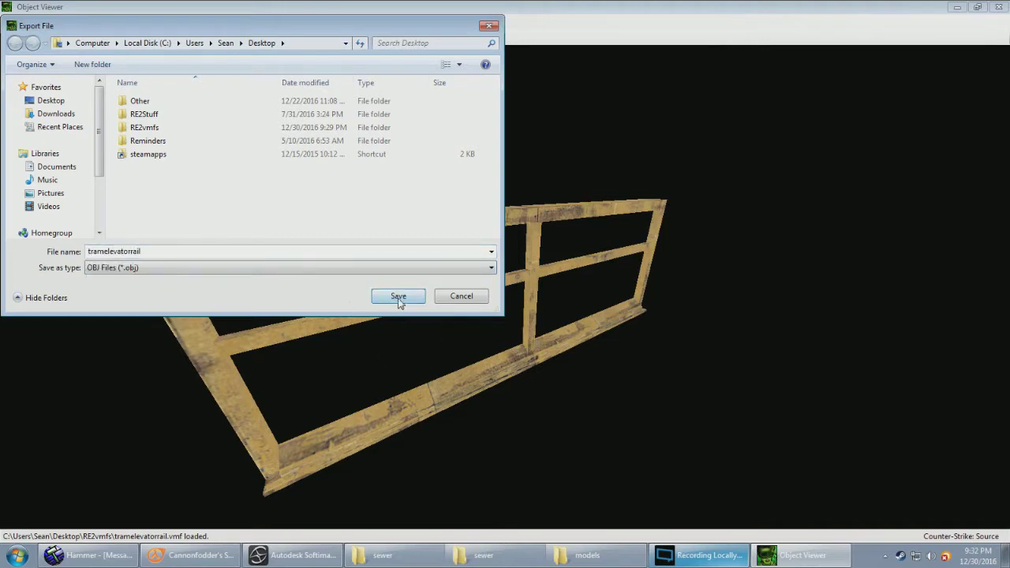
left_click(398, 296)
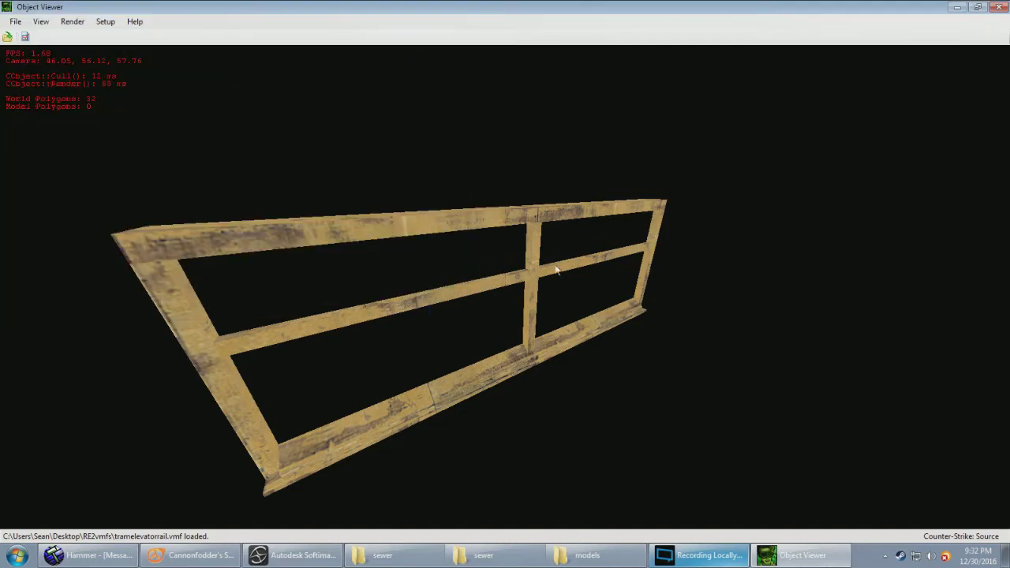
left_click(955, 8)
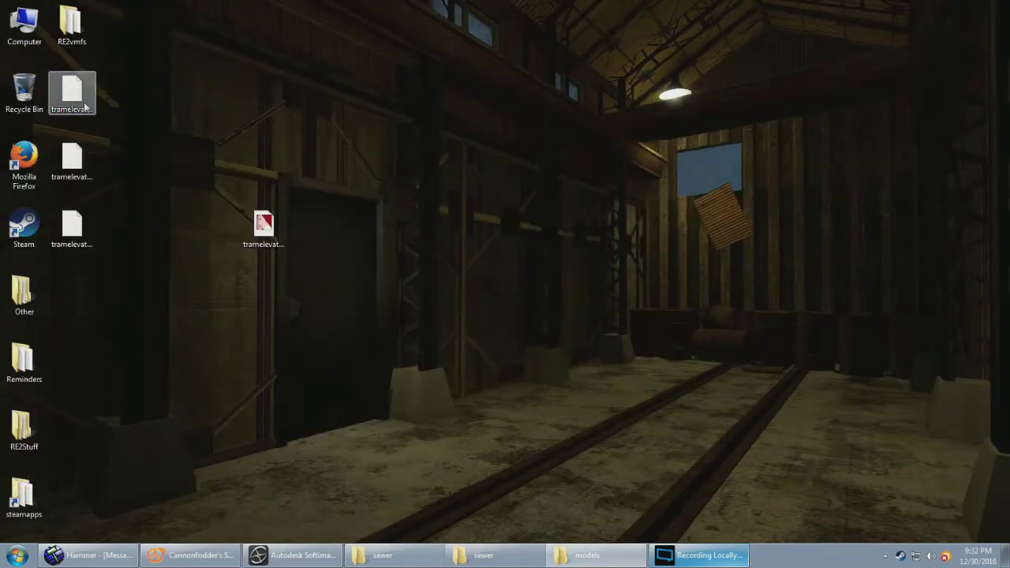
Step: Check the exported tramelevatorrail files on the desktop and identify the OBJ file
left_click(86, 106)
key("Down")
key("Down")
key("Up")
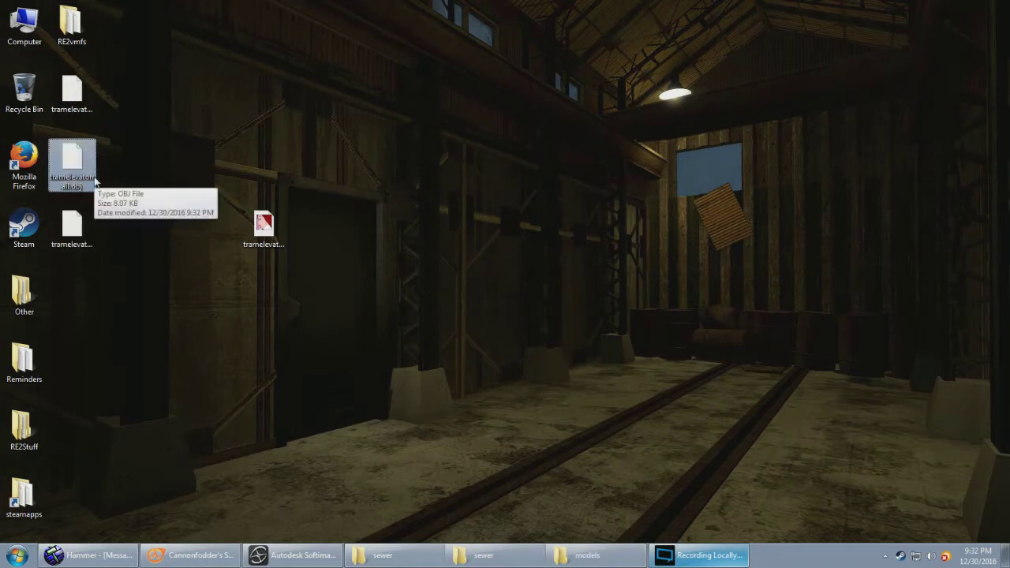
left_click(341, 374)
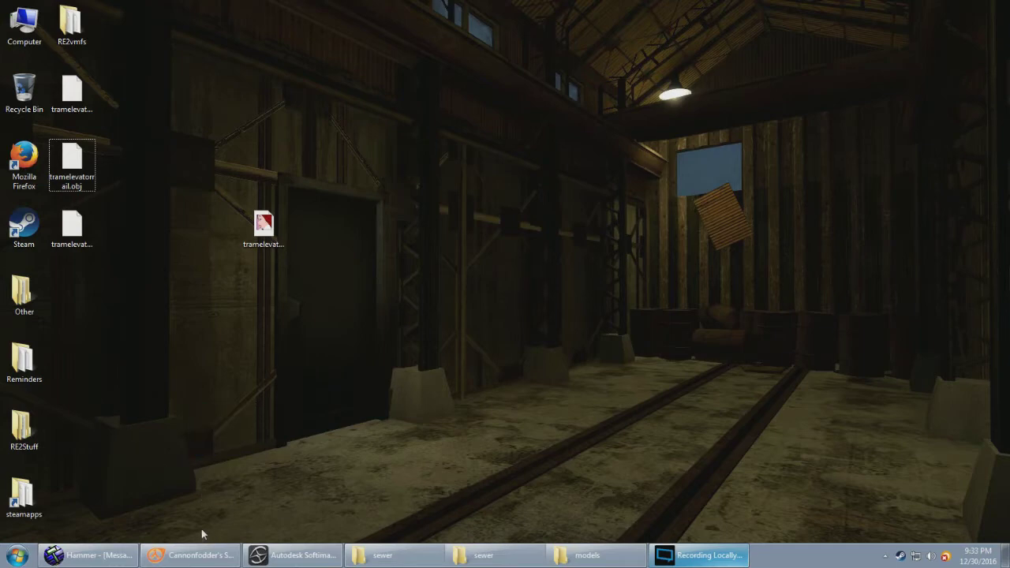
Step: Switch to StudioCompiler, move it clear of the desktop files and load tramelevatorrail.obj as the reference SMD
left_click(209, 554)
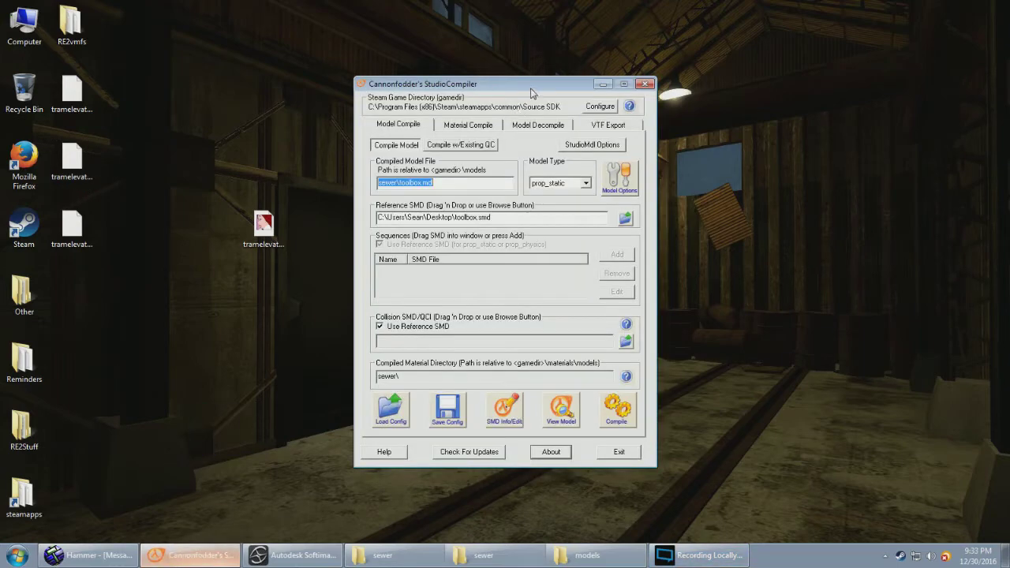
left_click_drag(531, 92, 699, 156)
left_click(71, 227)
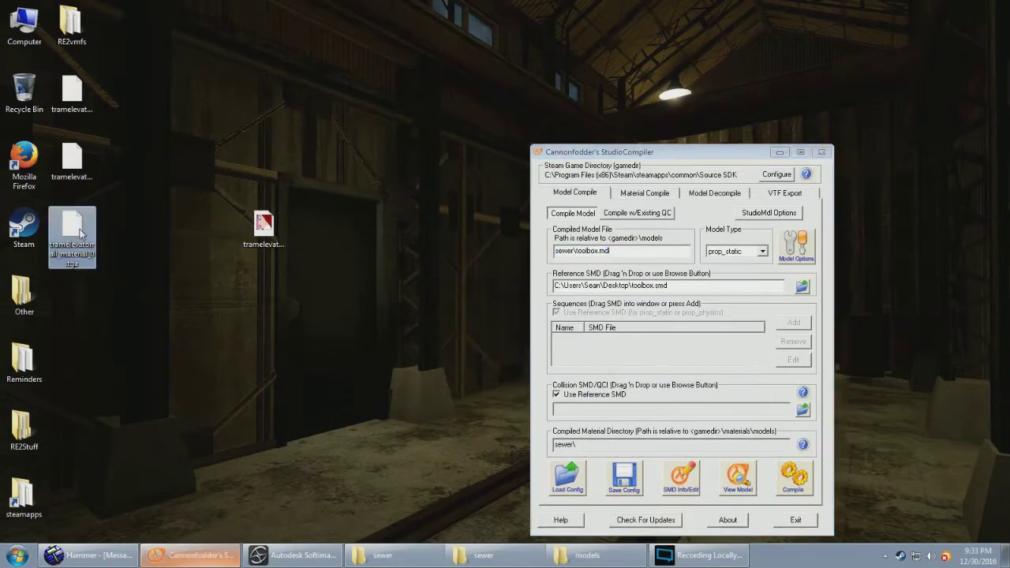
left_click(72, 162)
left_click(79, 112)
left_click(79, 161)
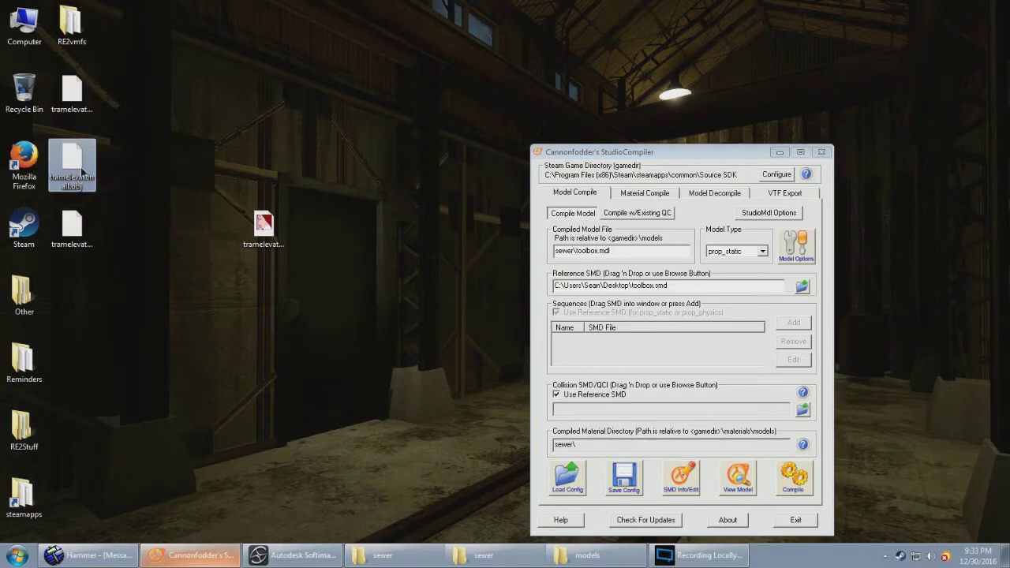
left_click_drag(80, 168, 656, 286)
Step: Set the compiled model file path to sewer\tramelevatorrail.mdl
left_click_drag(707, 159, 758, 140)
double_click(670, 231)
left_click(672, 233)
double_click(640, 231)
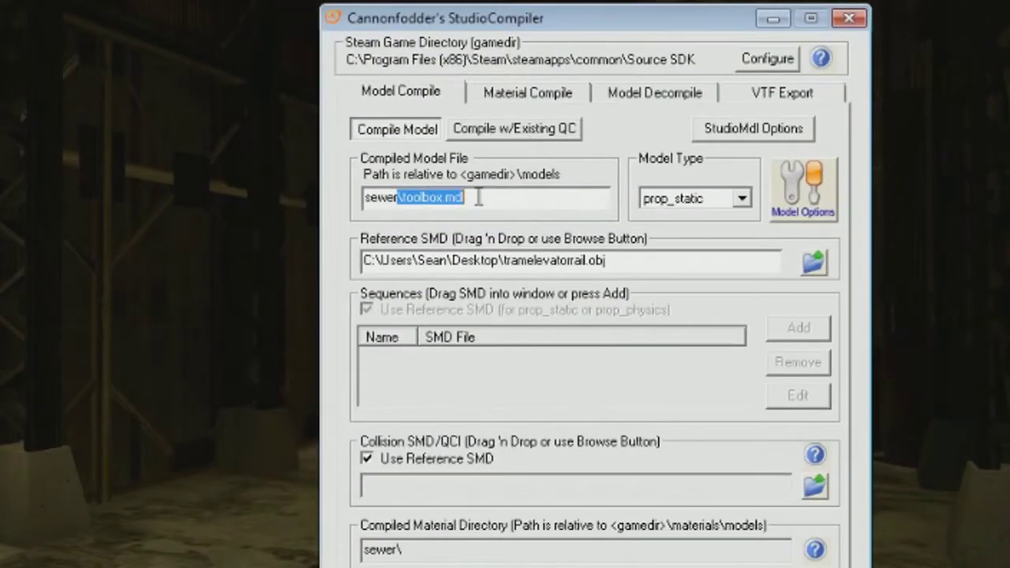
left_click(445, 198)
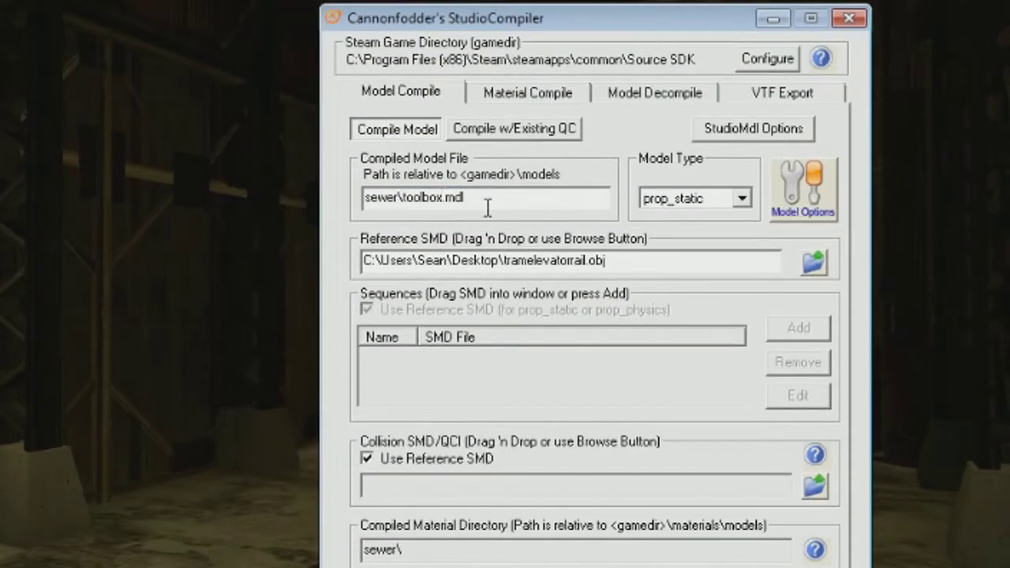
key("BackSpace")
key("BackSpace")
key("BackSpace")
key("BackSpace")
key("BackSpace")
key("BackSpace")
key("BackSpace")
type("tramelevatorrail")
Step: Review the material compile settings and the model options, including scale, surface property and mass
left_click(526, 101)
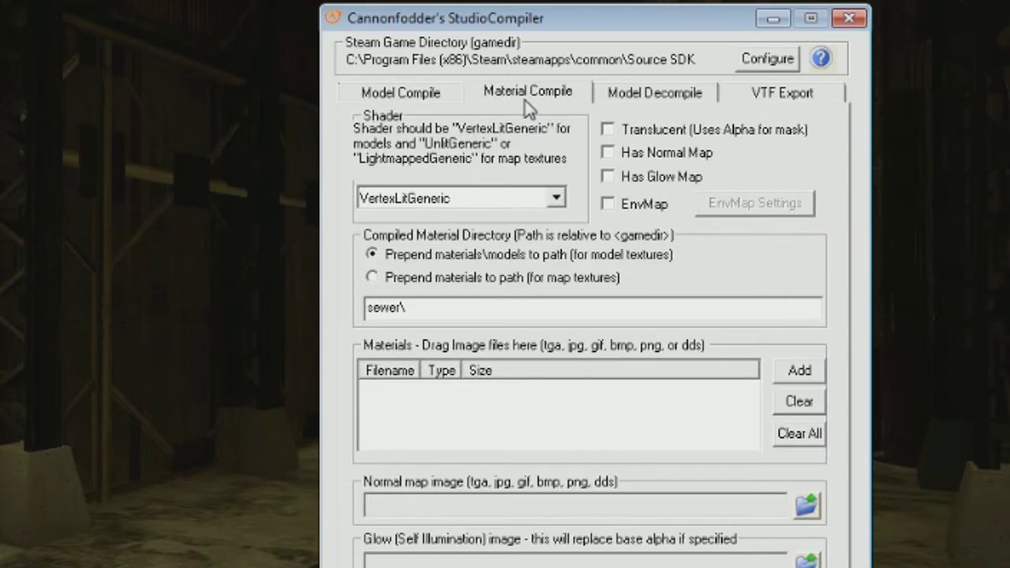
left_click(418, 98)
left_click(809, 200)
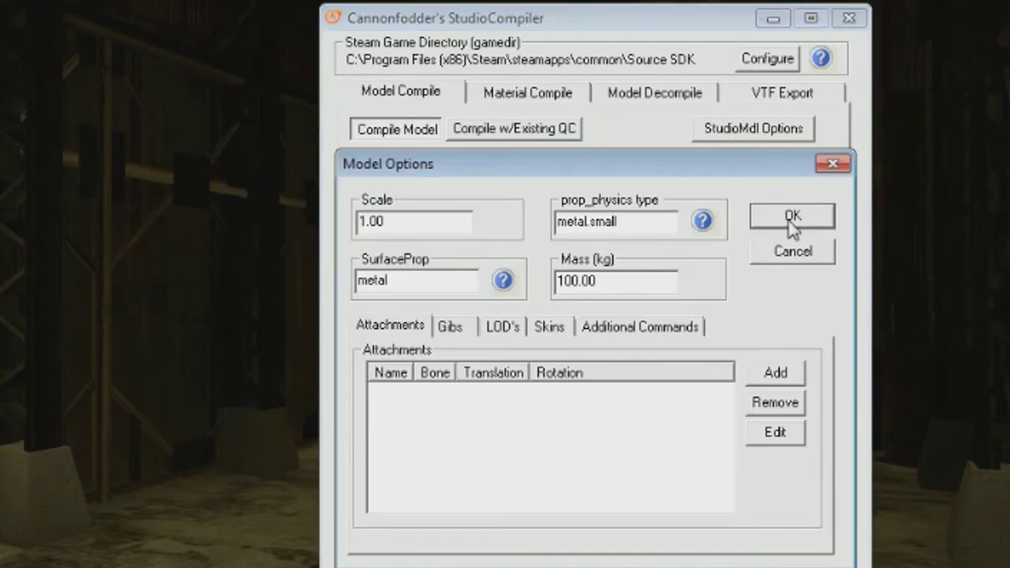
left_click(791, 214)
left_click_drag(674, 30, 653, 24)
left_click(507, 88)
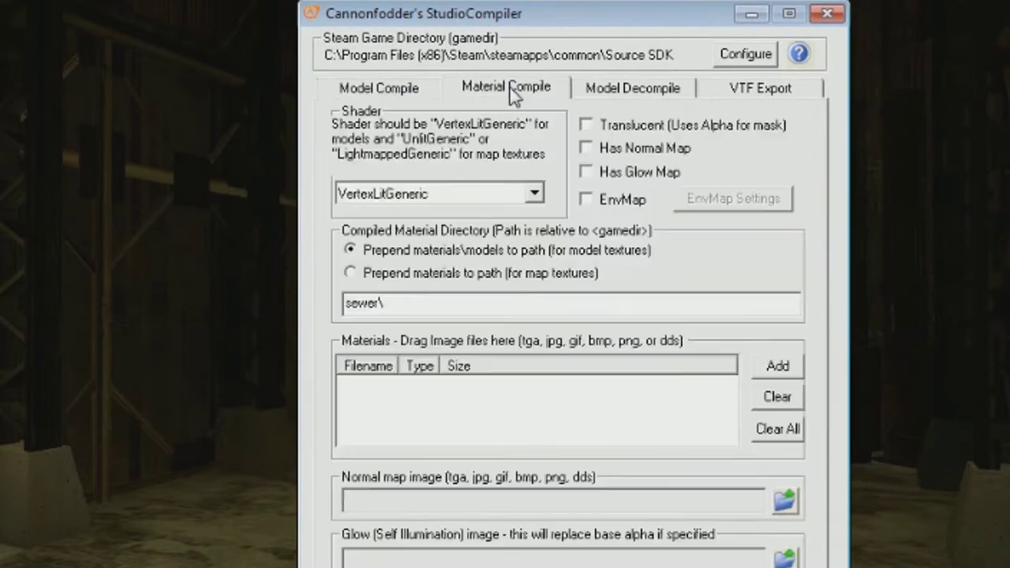
Step: Return to the model compile settings and compile the tramelevatorrail model as prop_static
left_click(403, 89)
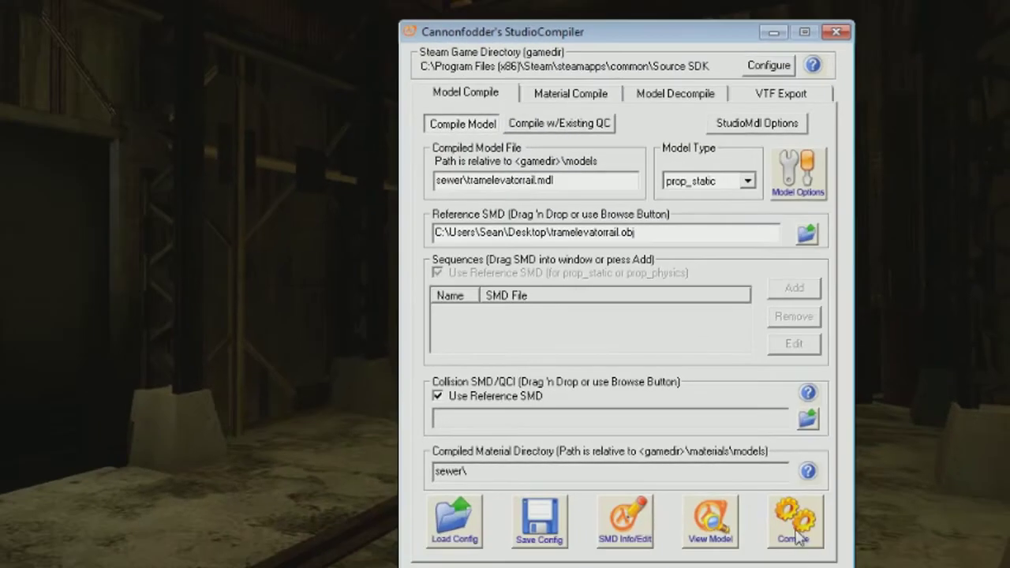
left_click(813, 516)
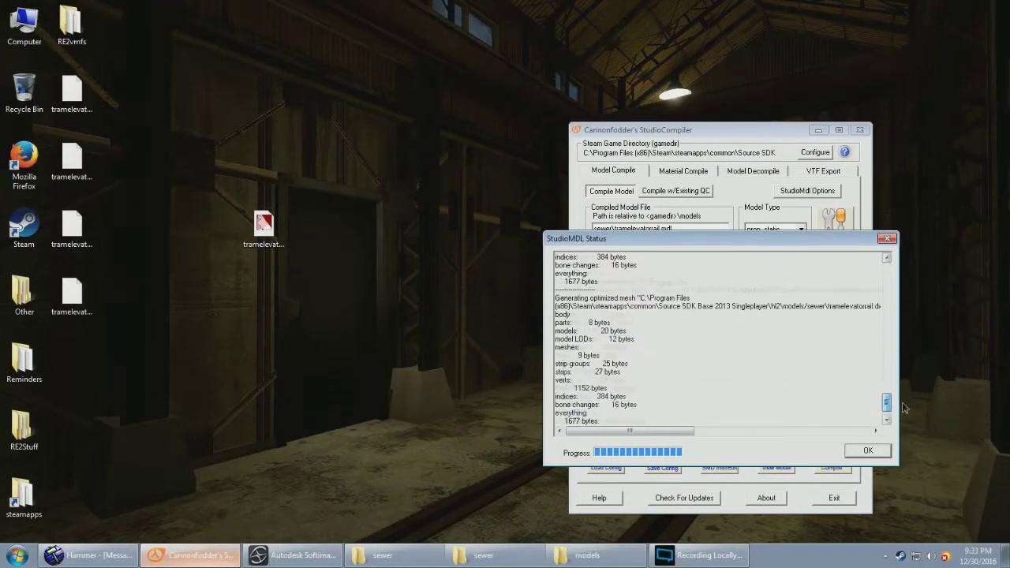
Step: Close the compile status report and minimize StudioCompiler to uncover the desktop
left_click(867, 451)
left_click(819, 131)
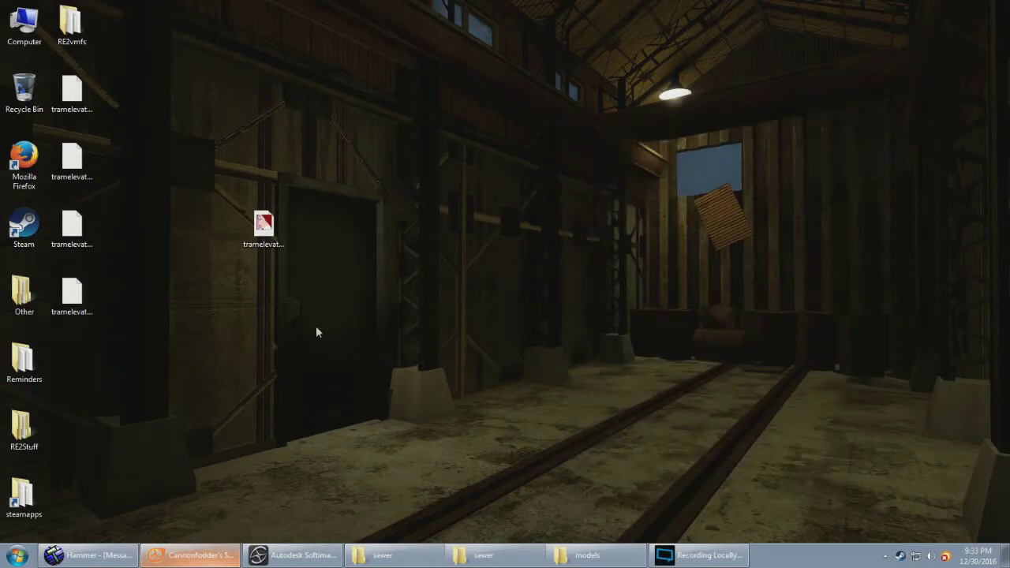
left_click(84, 250)
left_click(81, 170)
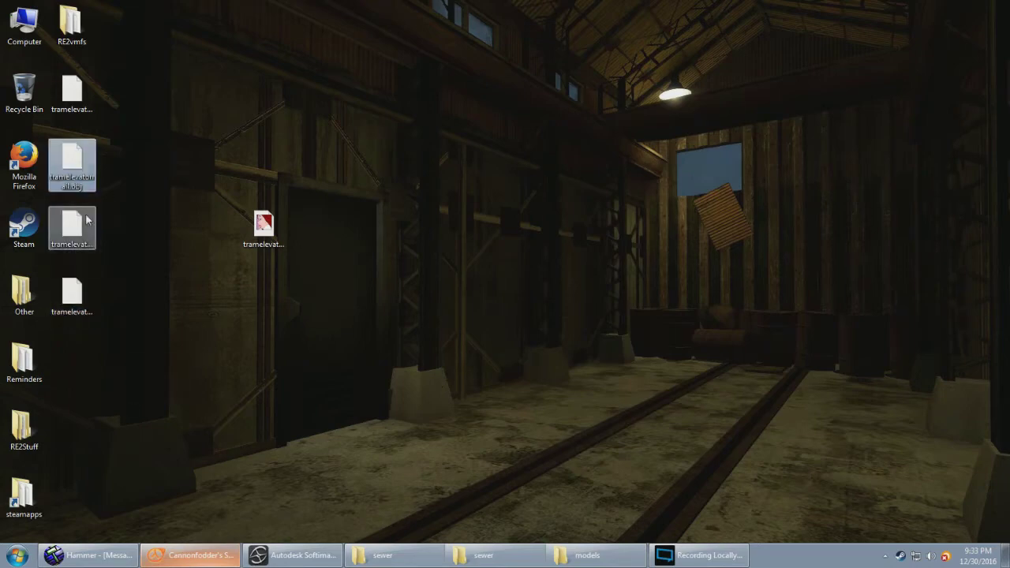
left_click(189, 555)
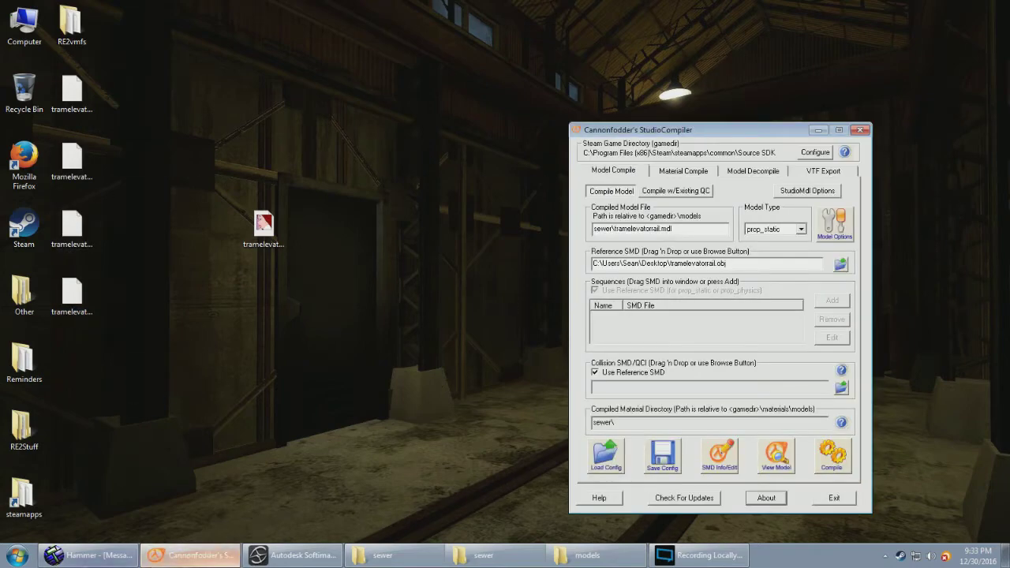
left_click(161, 553)
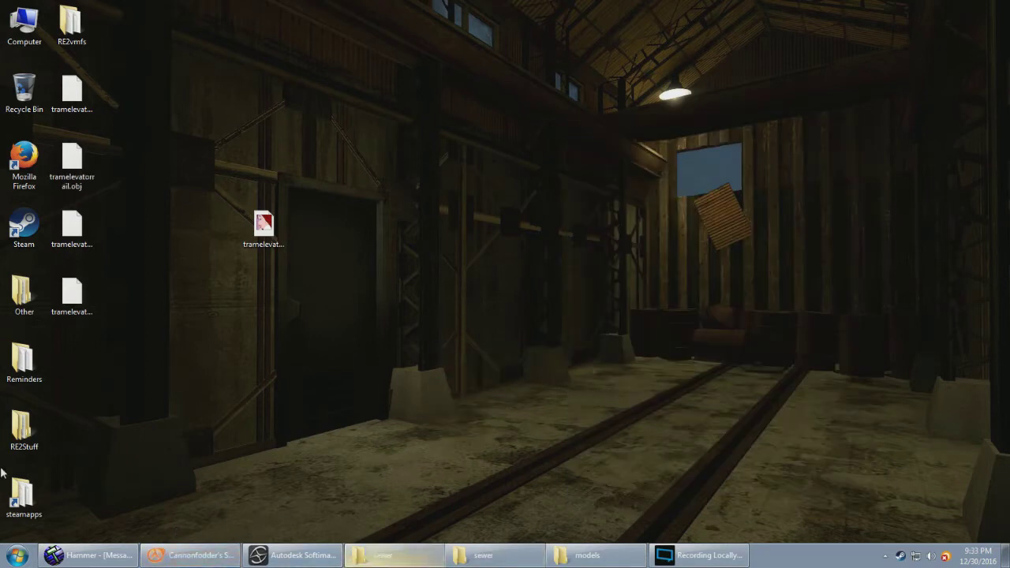
left_click(18, 556)
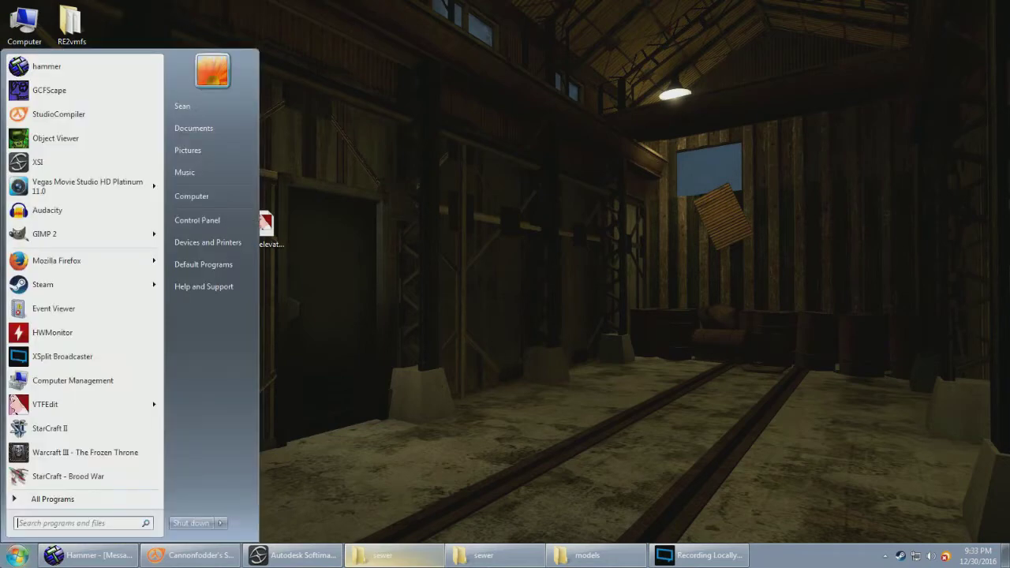
left_click(406, 385)
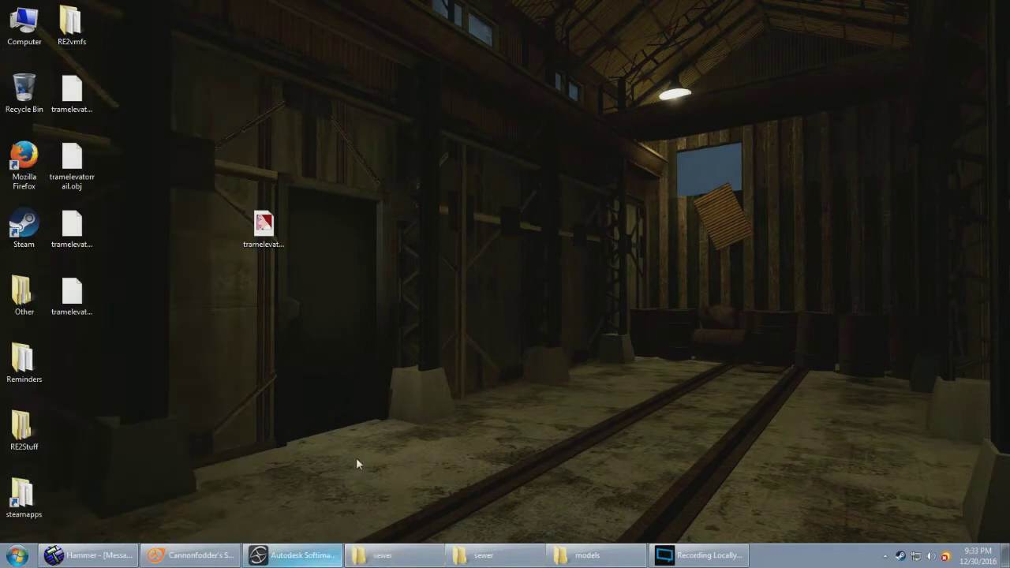
Step: Move all compiled tramelevatorrail model files from the models\sewer folder to the desktop and minimize the folder window
left_click(584, 555)
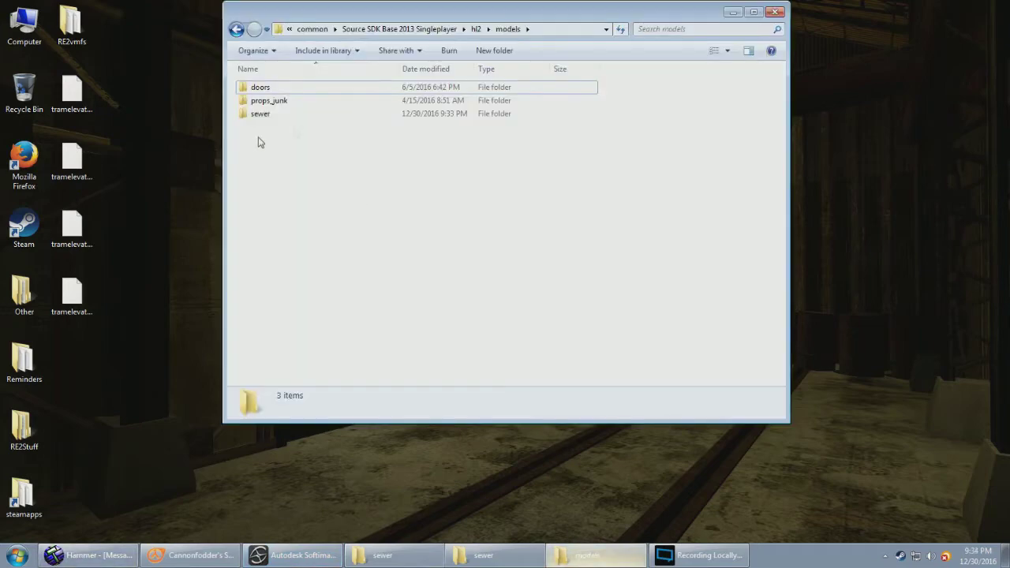
double_click(293, 116)
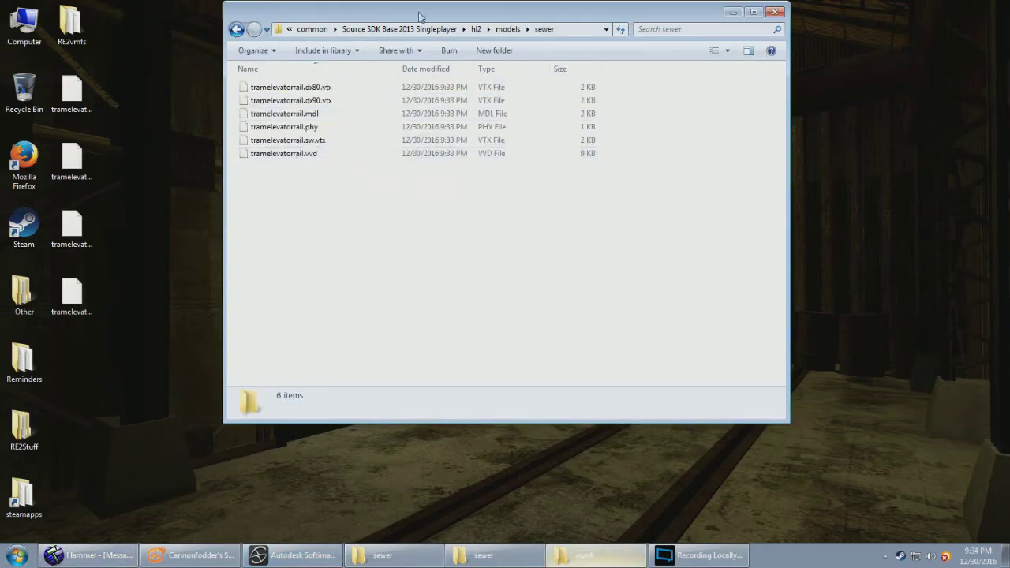
left_click_drag(419, 16, 347, 42)
left_click_drag(316, 222, 782, 223)
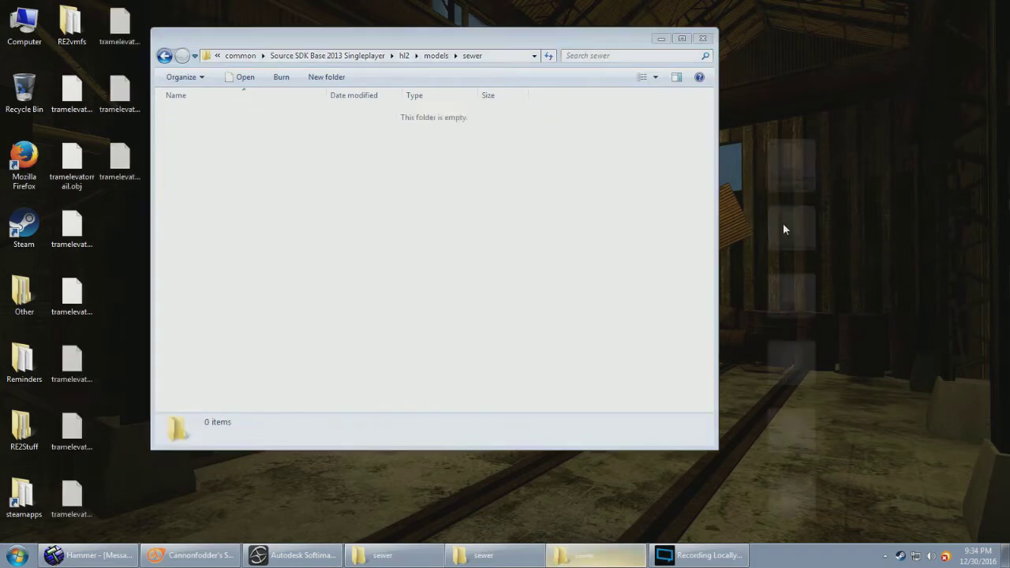
left_click(661, 40)
Step: Switch to StudioCompiler and decompile tramelevatorrail.mdl from the desktop, extracting it to the Documents folder
left_click(190, 555)
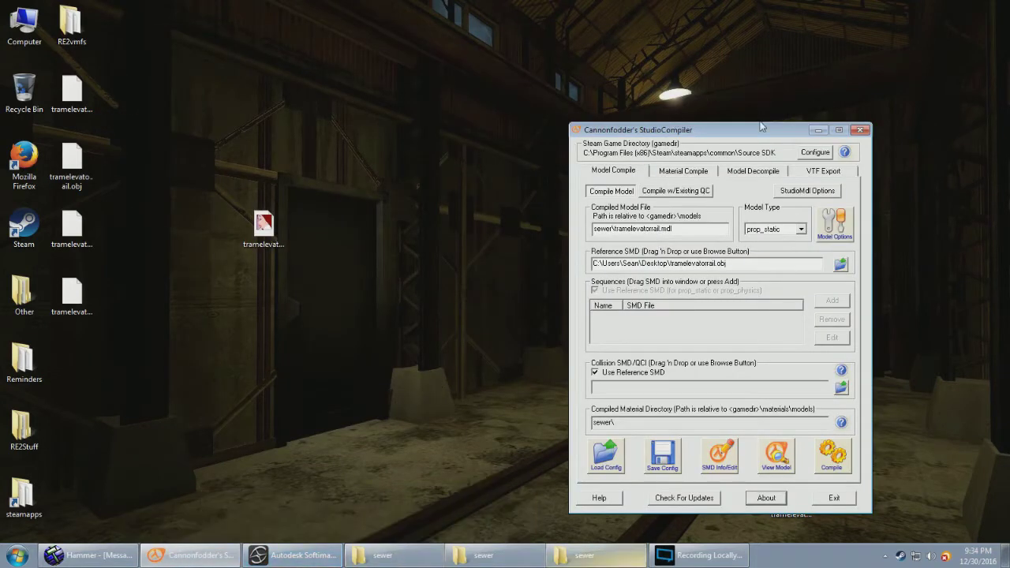
left_click_drag(763, 128, 601, 101)
left_click(593, 143)
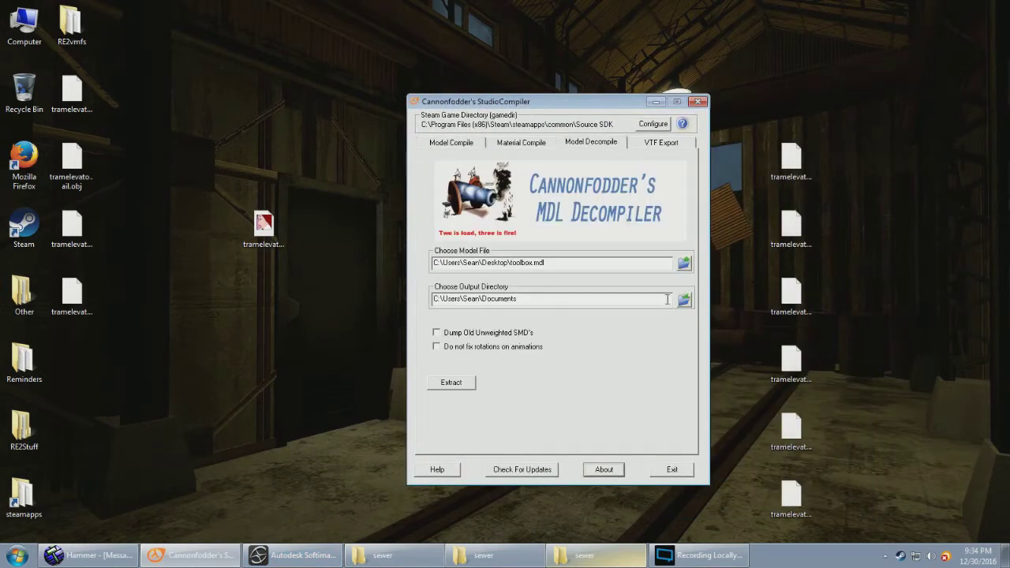
left_click(684, 264)
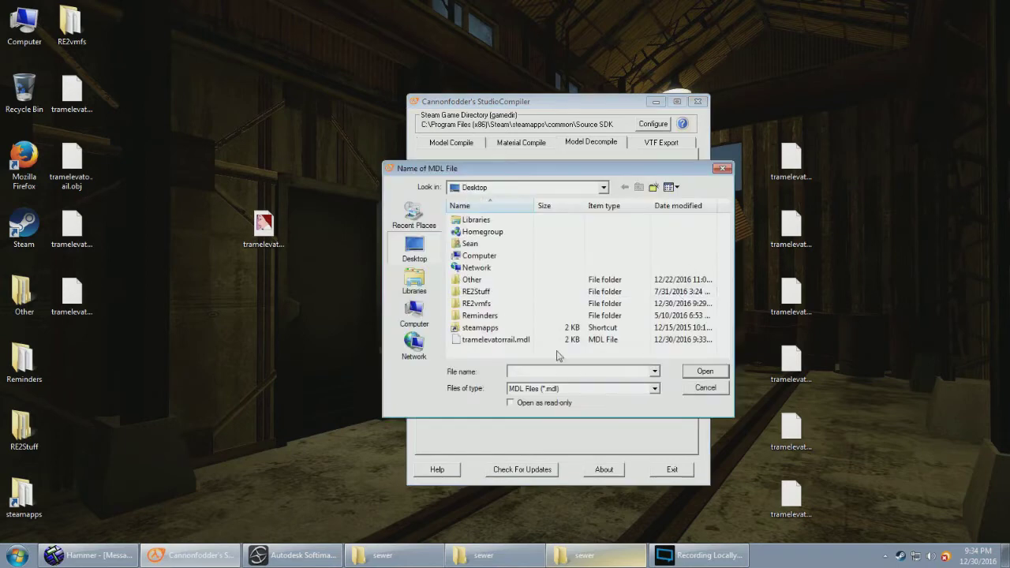
double_click(497, 341)
left_click_drag(601, 109, 581, 108)
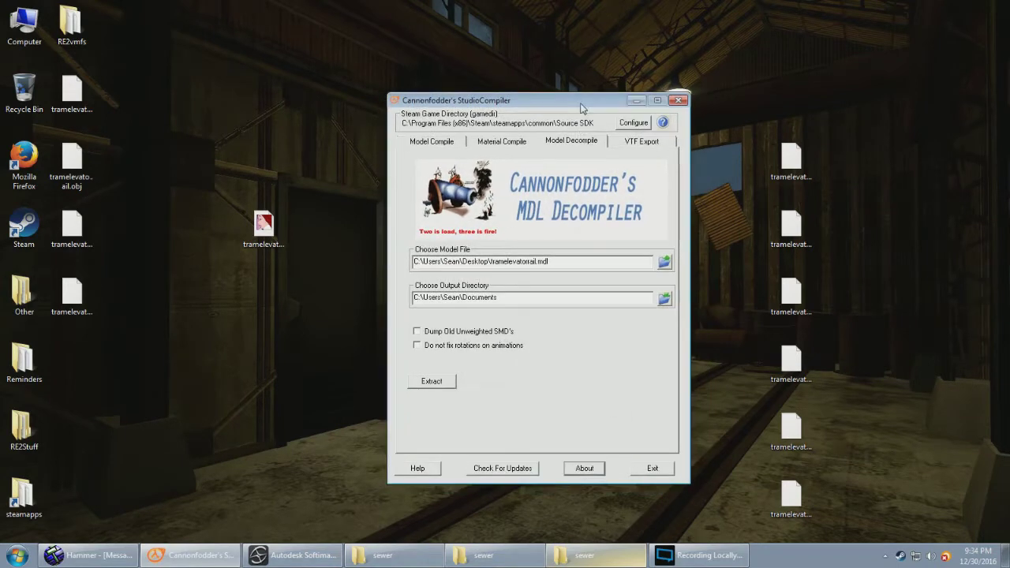
left_click(446, 382)
left_click(689, 406)
Step: Move Idle.smd, mdldecompiler.qc and tramelevatorrail.obj.smd from the Documents library to the desktop and line them up with the other files
key("super")
left_click(231, 127)
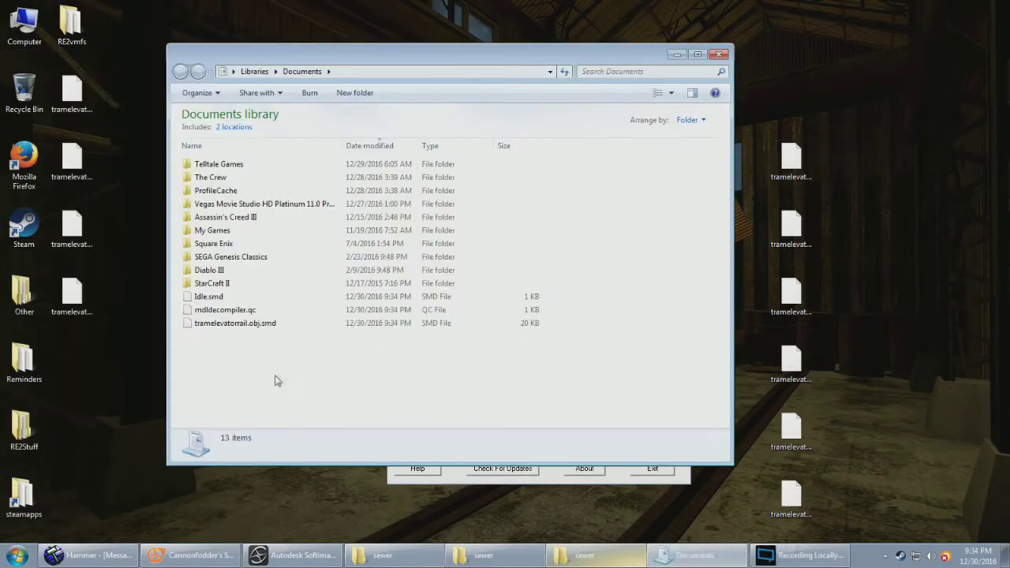
left_click_drag(278, 380, 96, 483)
left_click_drag(163, 25, 75, 365)
left_click_drag(120, 430, 72, 432)
left_click_drag(119, 497, 73, 499)
left_click(718, 54)
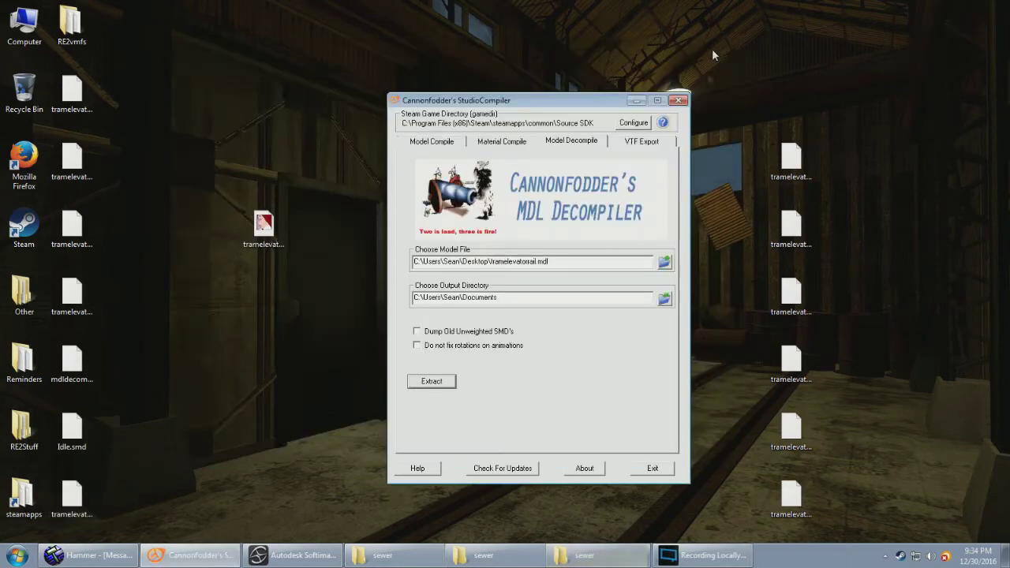
Step: Minimize StudioCompiler, delete the compiled tramelevatorrail model files from the desktop and check the models\sewer folder
left_click(630, 101)
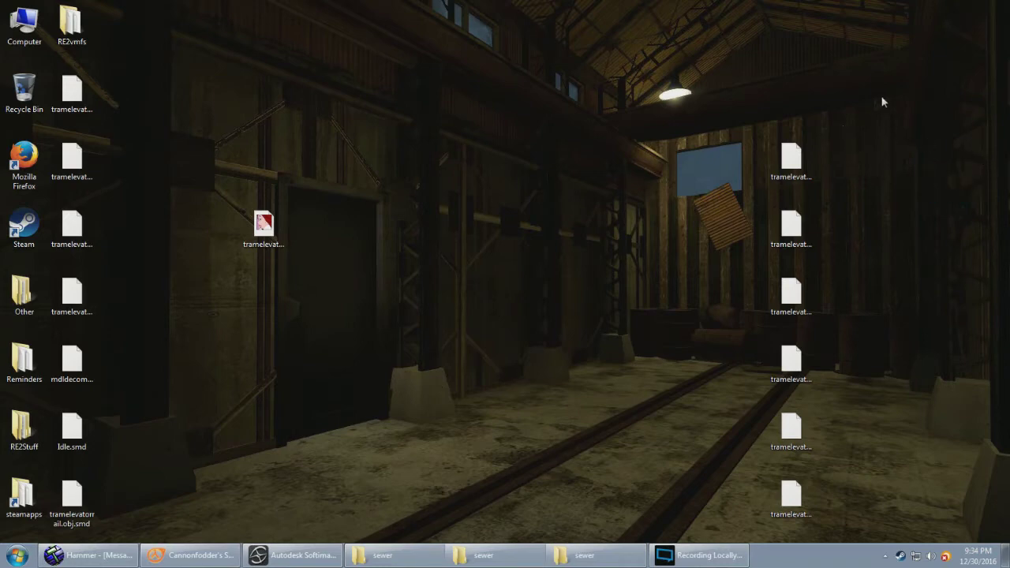
left_click_drag(876, 101, 721, 524)
key("Delete")
left_click(552, 286)
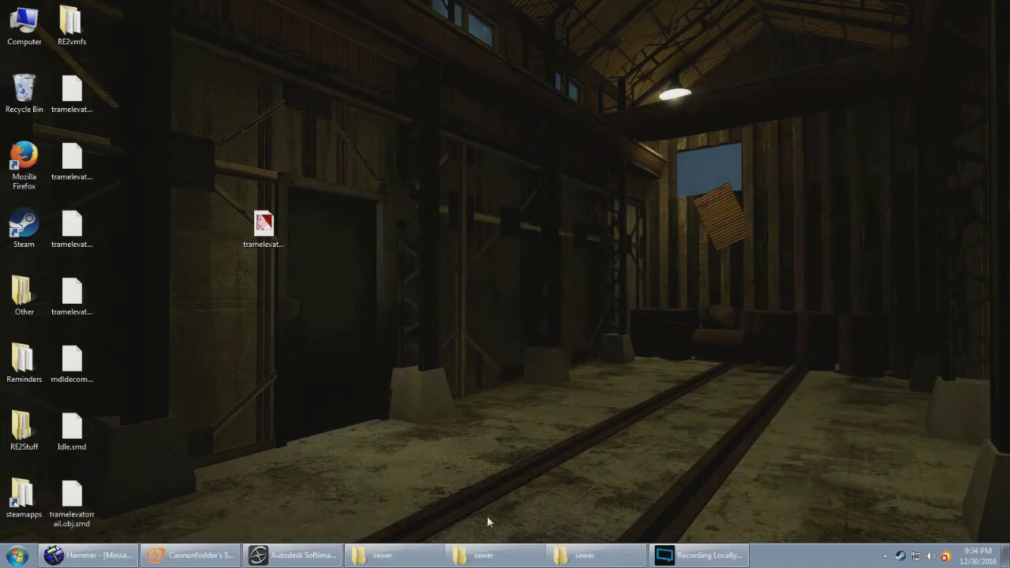
left_click(581, 562)
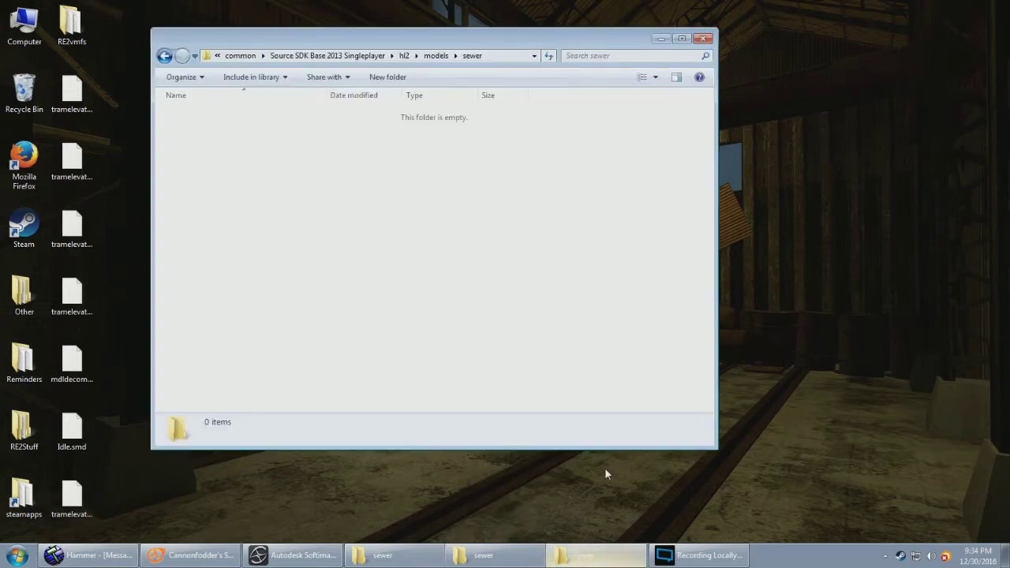
left_click(588, 562)
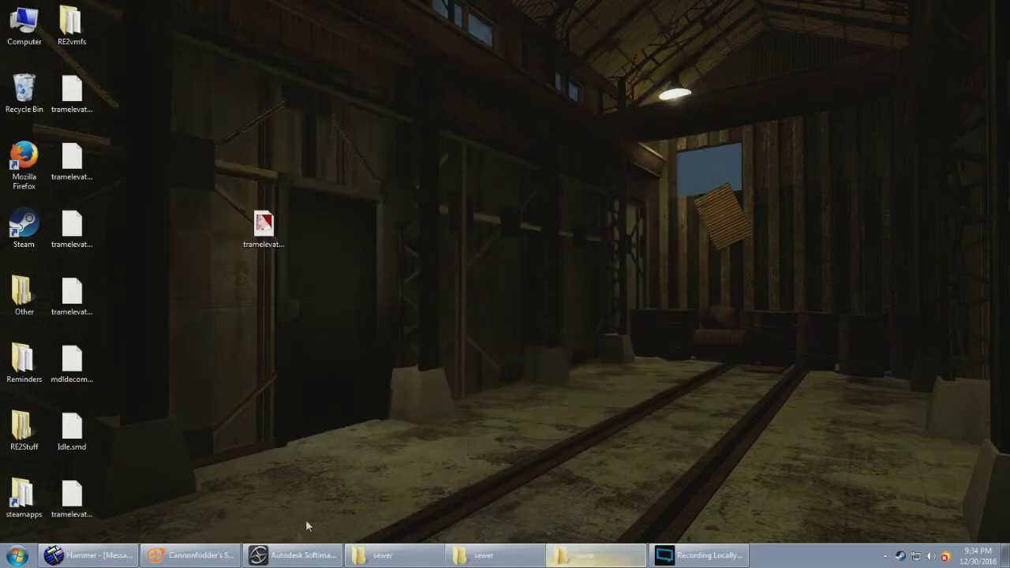
Step: Switch to Softimage Mod Tool and choose tramelevatorrail.obj.smd from the desktop as the SMD import file
left_click(297, 555)
left_click(116, 19)
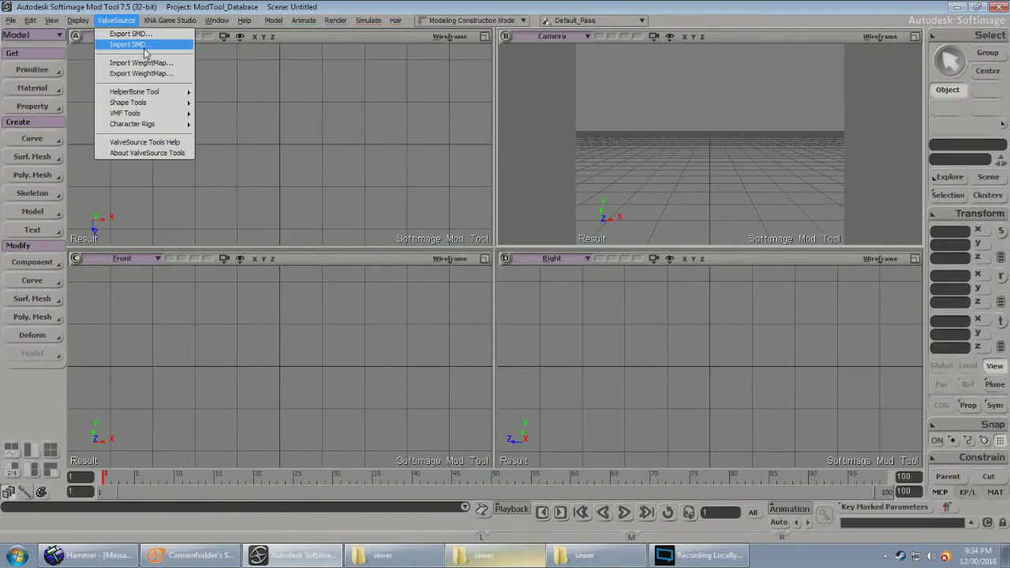
left_click(130, 44)
left_click(623, 203)
left_click(320, 151)
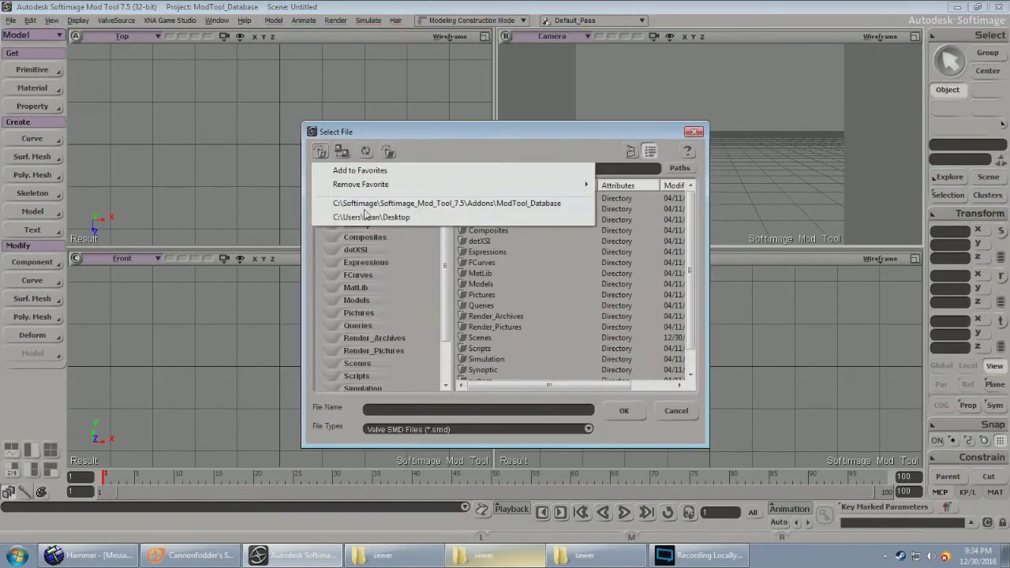
left_click(403, 217)
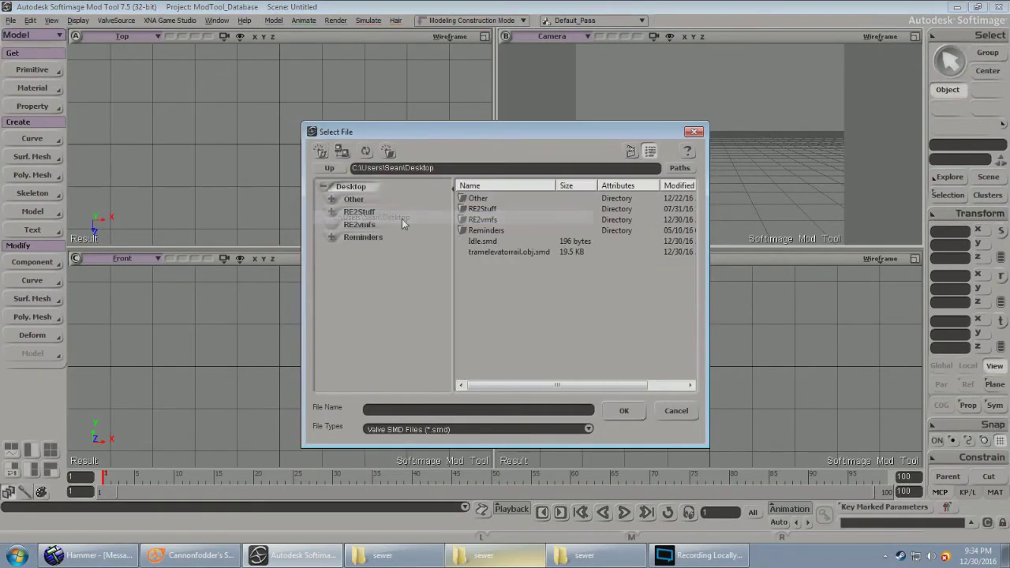
double_click(509, 251)
Step: Set the texture path to the Desktop folder and import the SMD with its materials
left_click(622, 216)
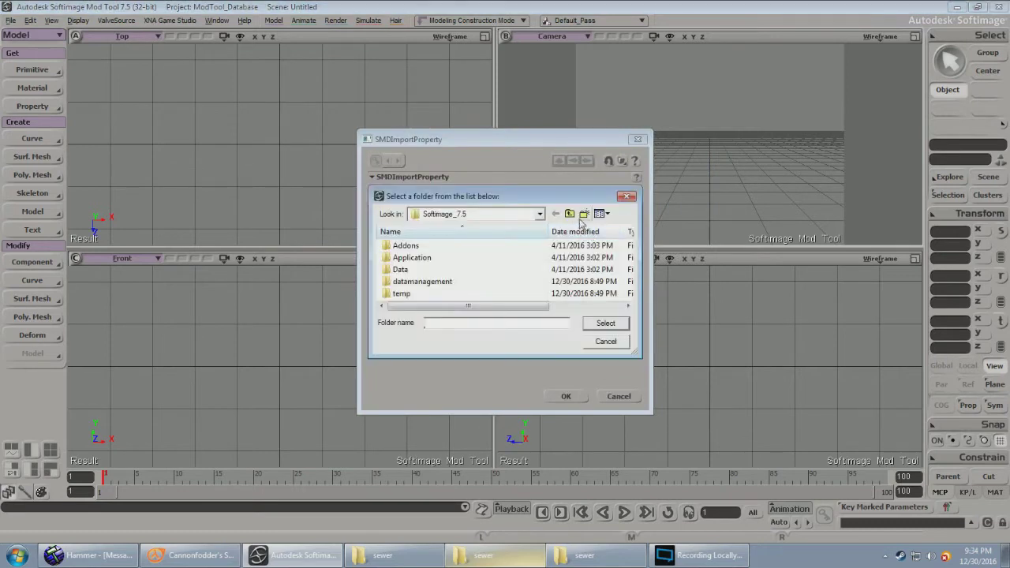
left_click(569, 214)
left_click(569, 214)
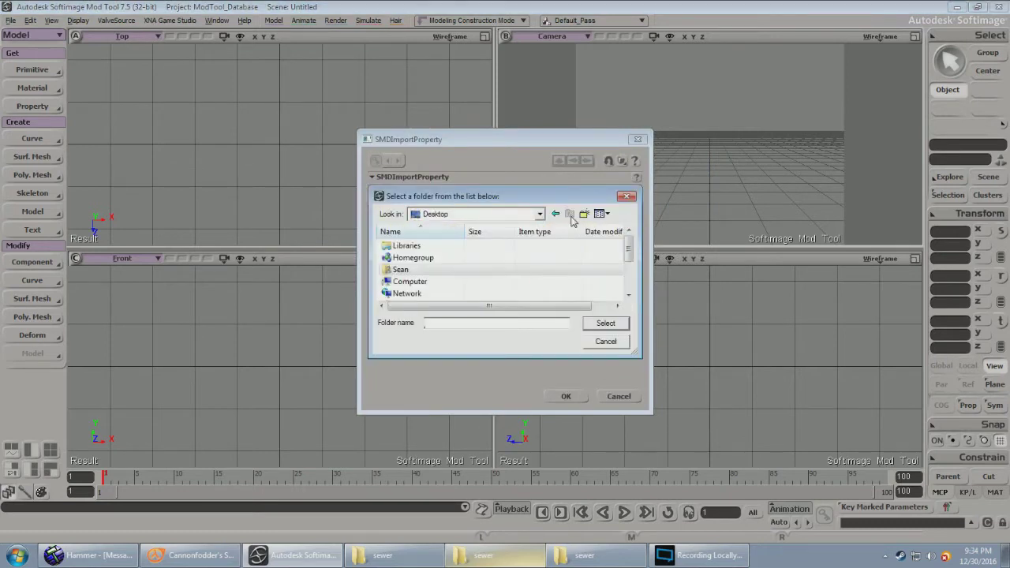
left_click(606, 325)
left_click(567, 396)
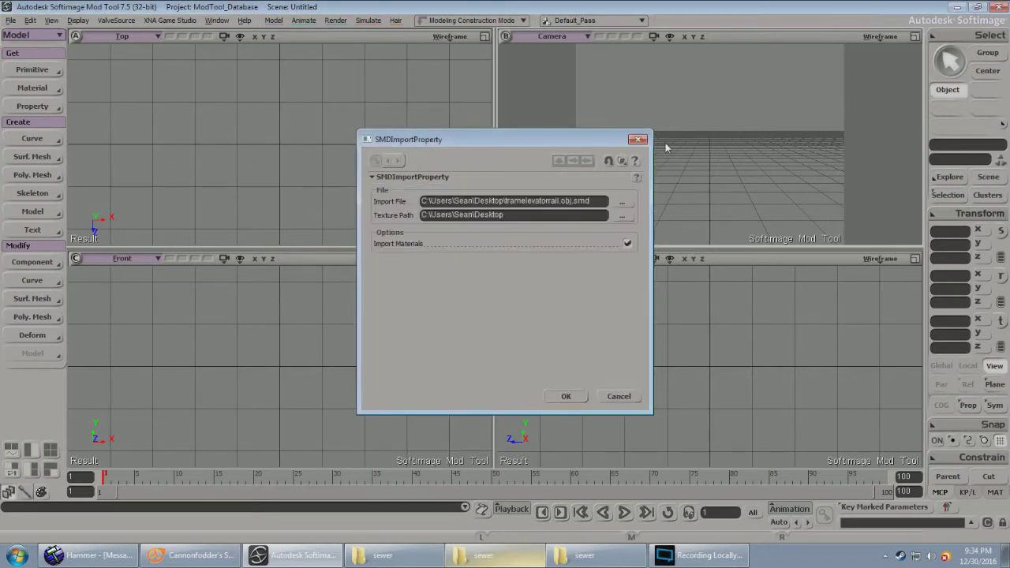
Step: Display the imported railing as Textured in the Camera view and frame it at an angle
left_click(880, 37)
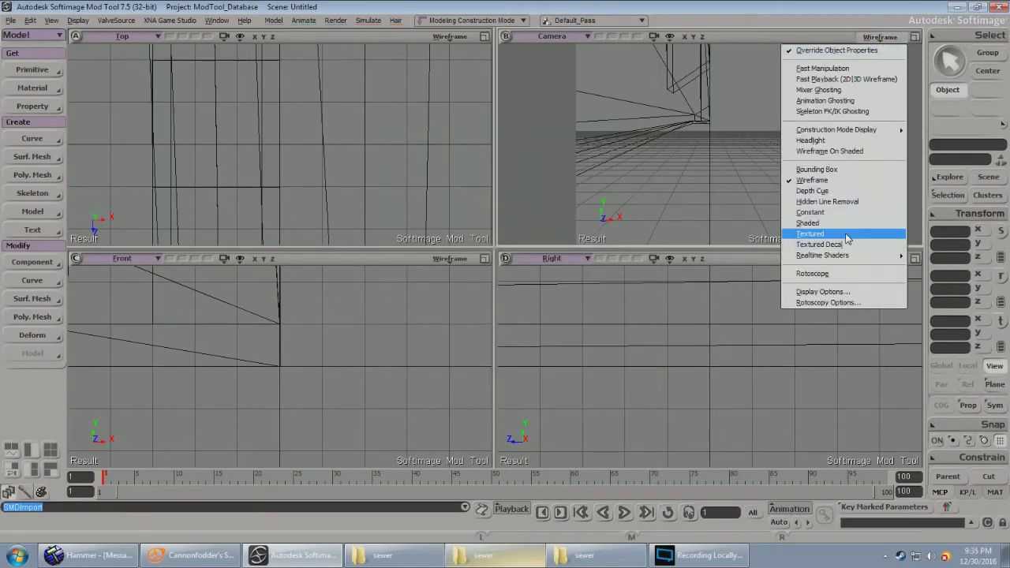
left_click(810, 233)
key("s")
key("a")
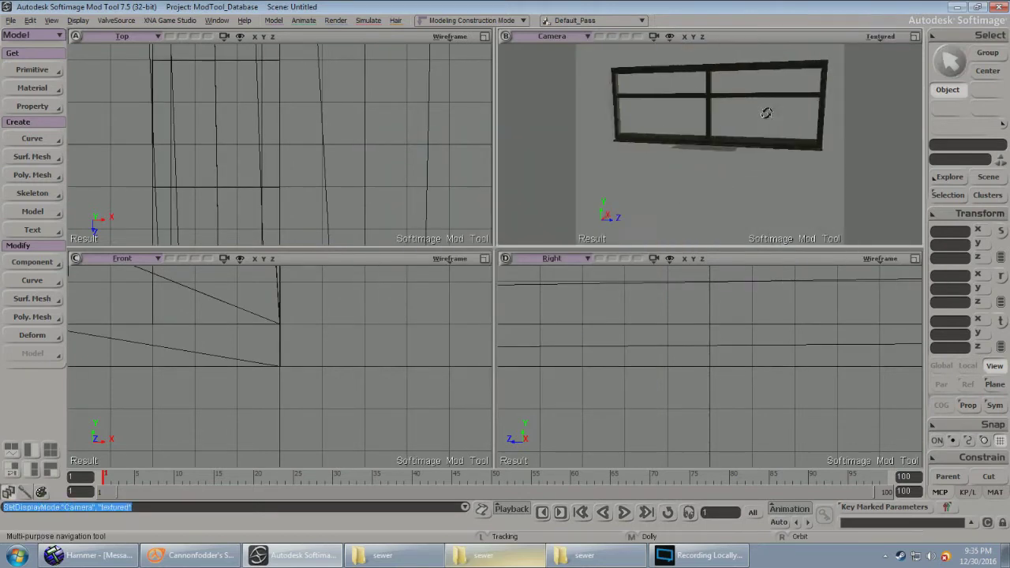
right_click_drag(778, 110, 769, 142)
Step: Add a texture map property to static_prop and assign the tramelevatorrail_material_0 clip to it
left_click(950, 66)
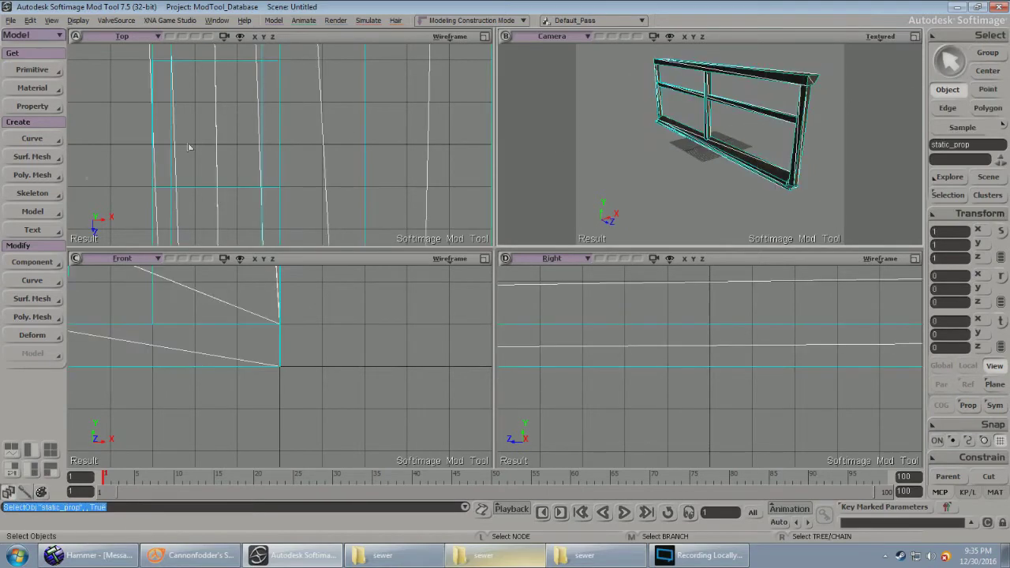
left_click(32, 106)
mouse_move(92, 125)
left_click(190, 129)
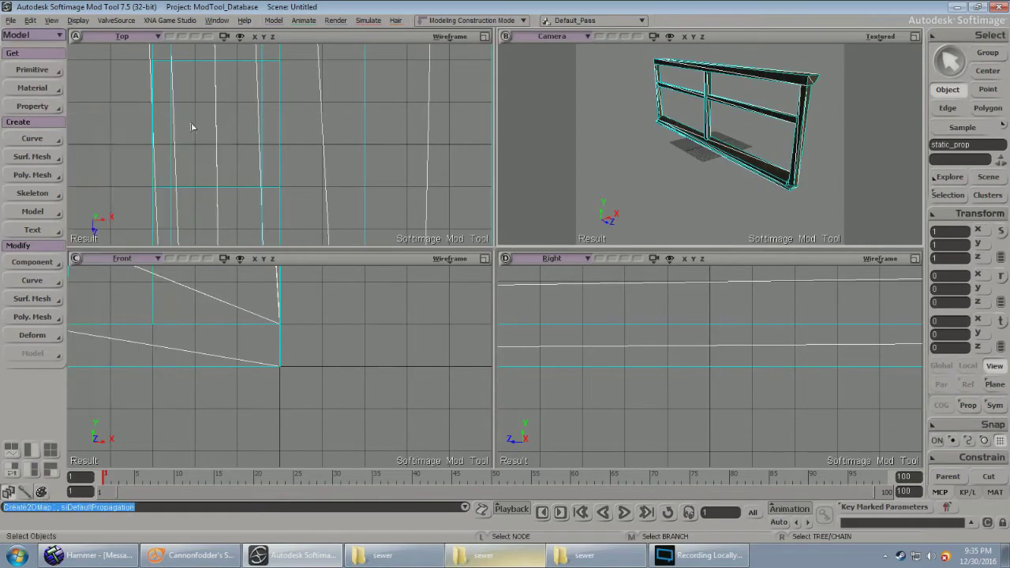
left_click(180, 187)
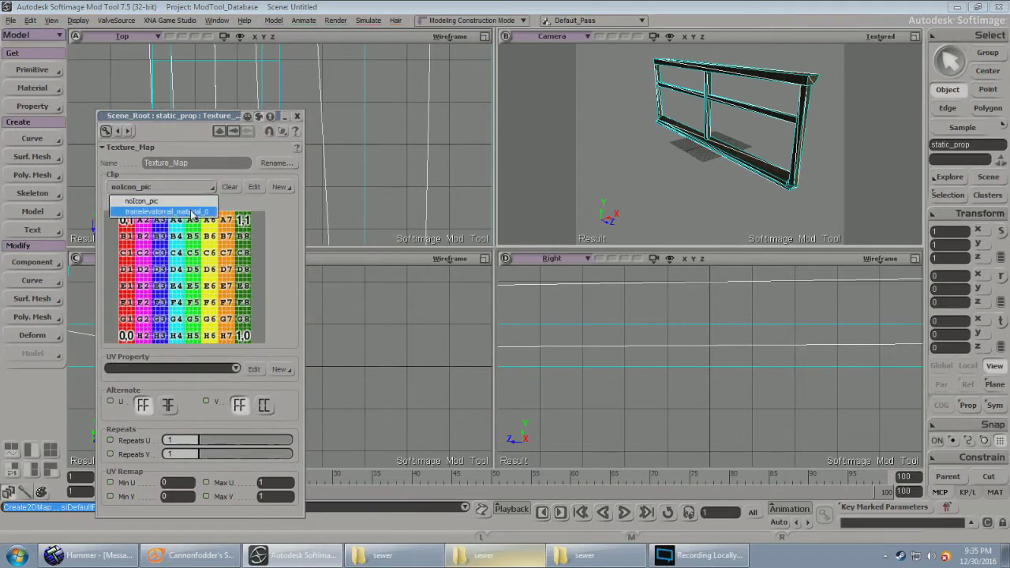
left_click(192, 213)
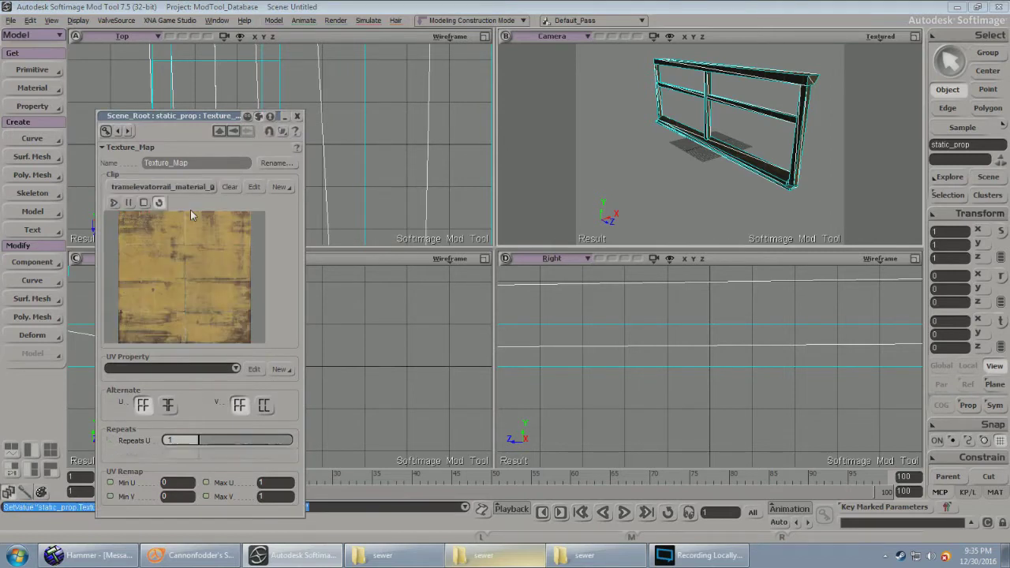
Step: Create a Unique UVs (polymesh) projection for the texture map and close its properties
left_click(283, 369)
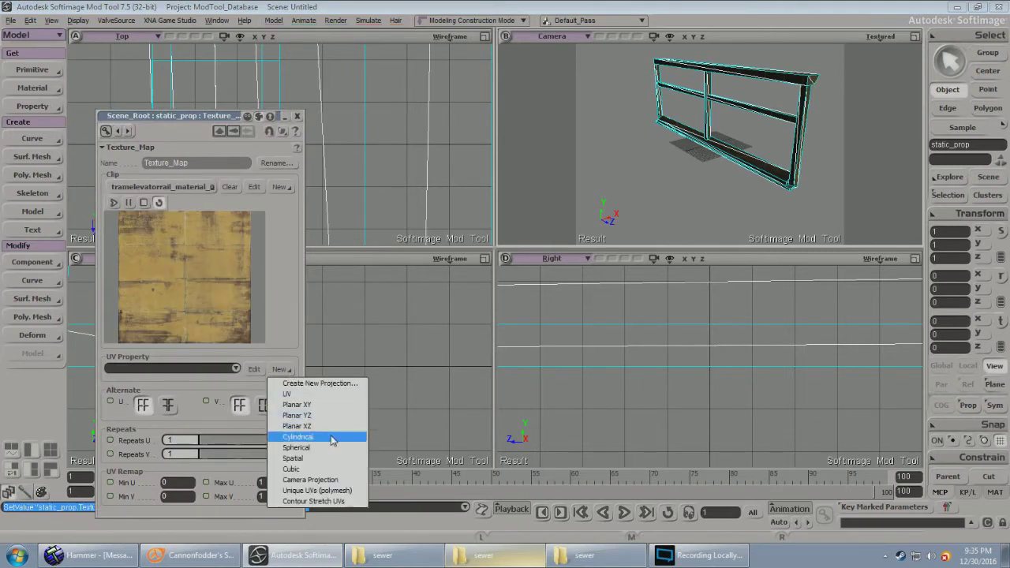
left_click(328, 490)
left_click(297, 117)
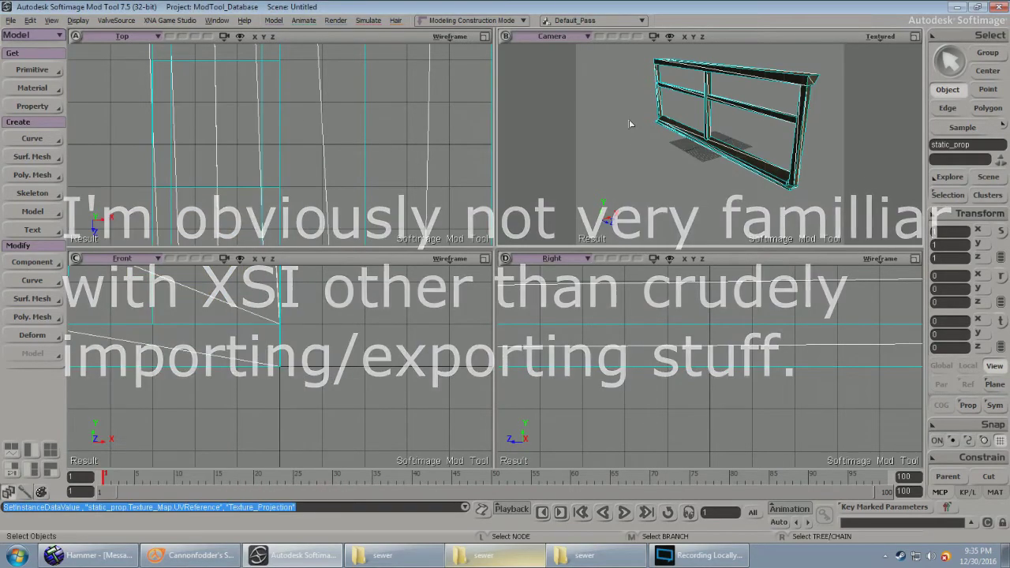
Step: Export the railing to the Desktop as the model SMD tramelevatorrail.smd with the existing export options
left_click(123, 22)
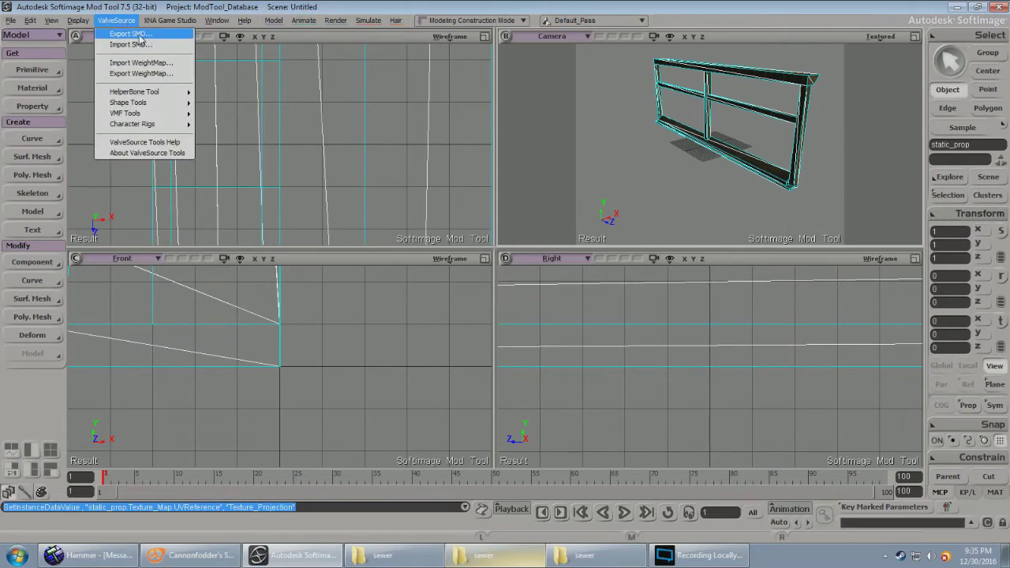
left_click(130, 34)
left_click(622, 203)
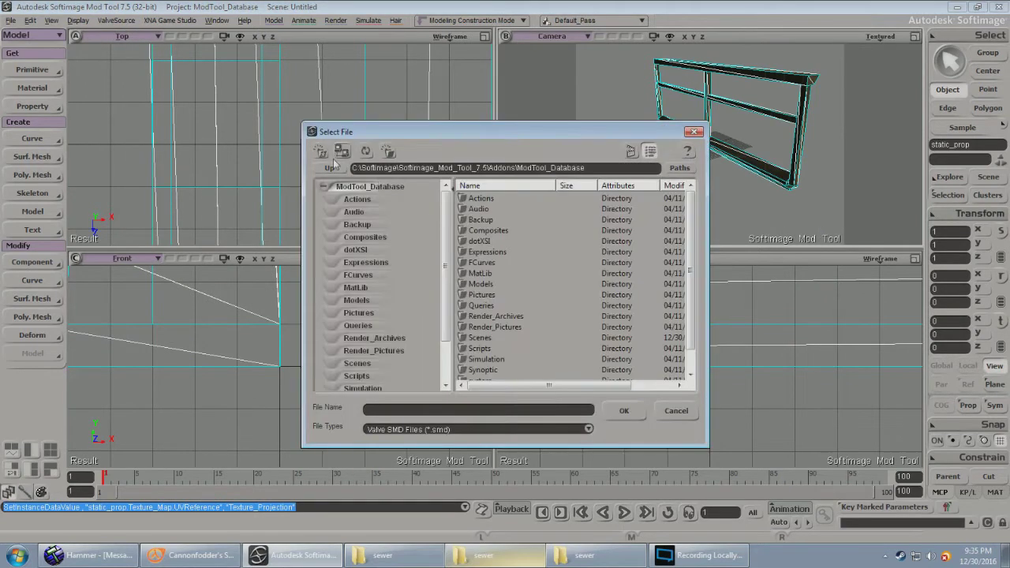
left_click(321, 150)
left_click(395, 217)
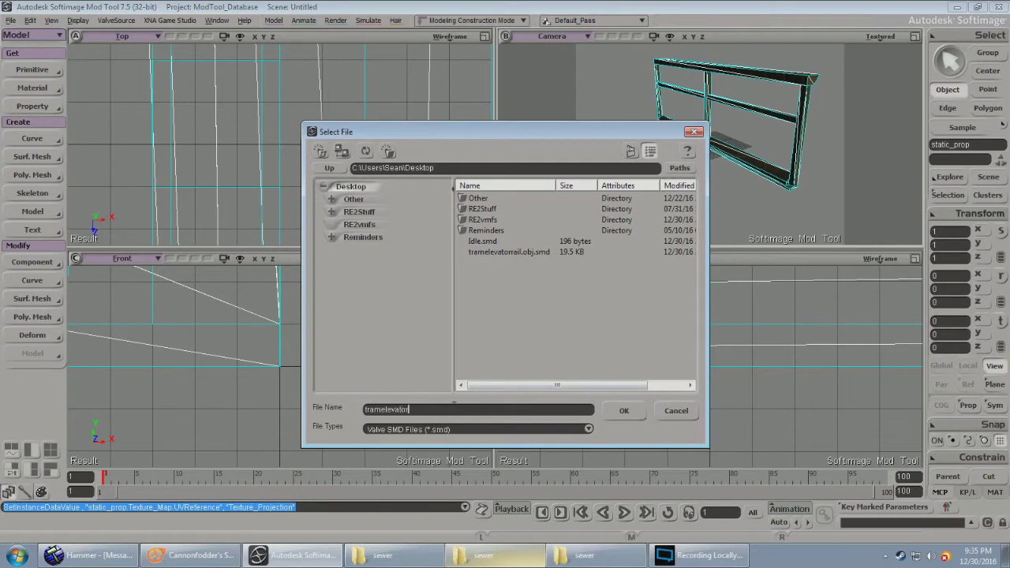
left_click(621, 412)
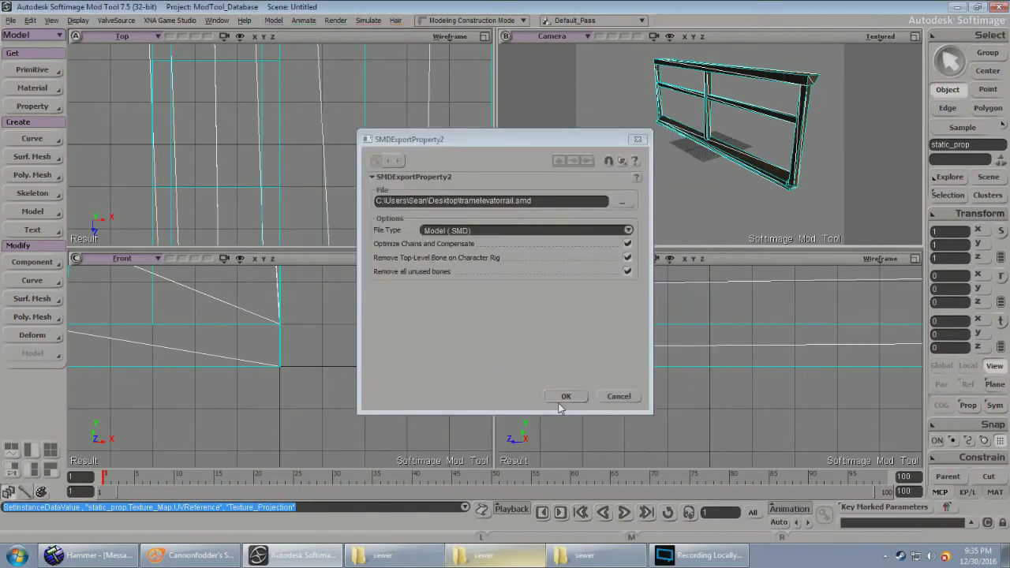
left_click(560, 398)
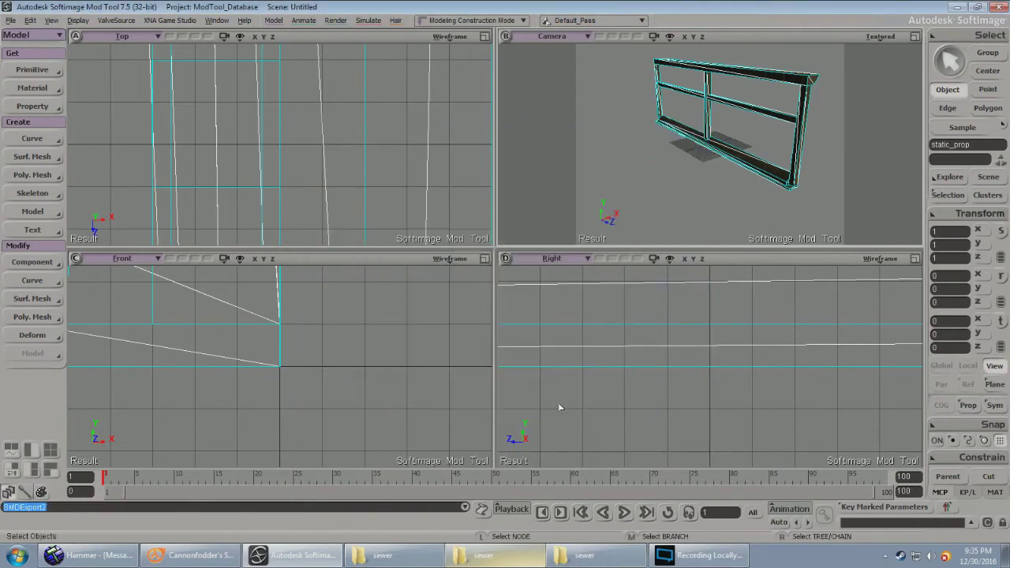
Step: Switch to Cannonfodder's StudioCompiler and load the exported tramelevatorrail.smd from the Desktop as the reference SMD for model compiling
left_click(957, 7)
left_click(116, 33)
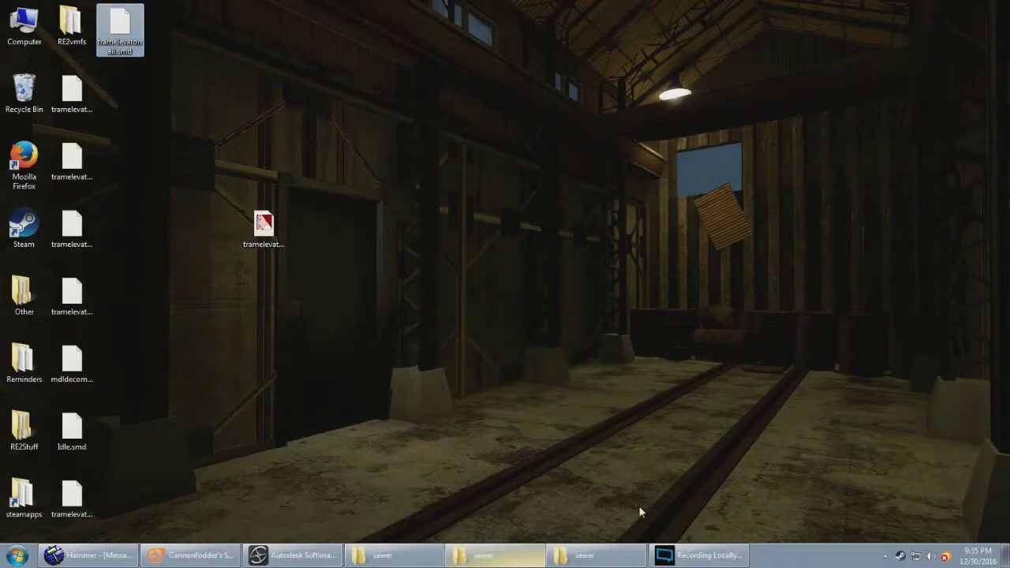
left_click(189, 554)
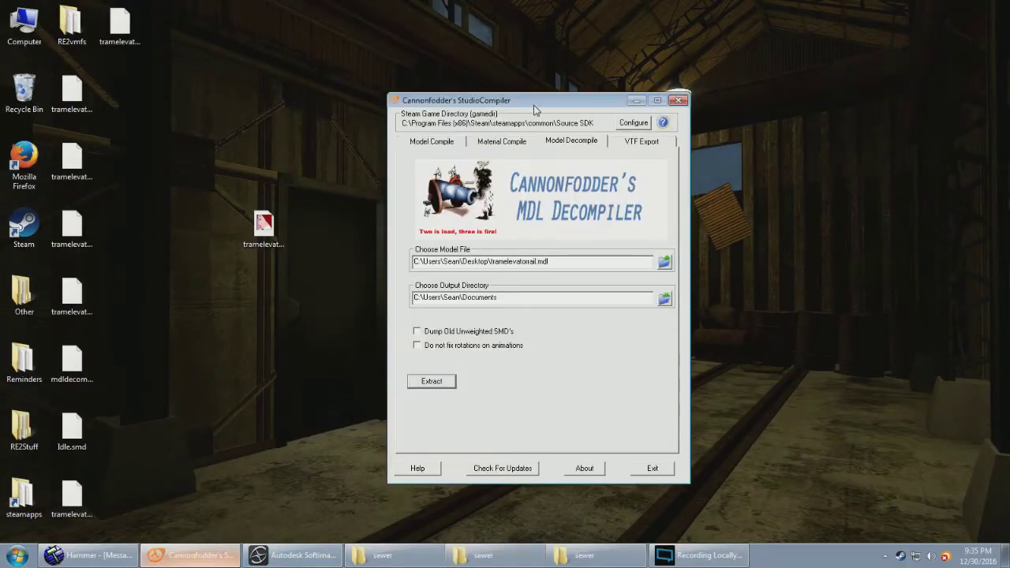
left_click_drag(533, 104, 576, 110)
left_click(120, 30)
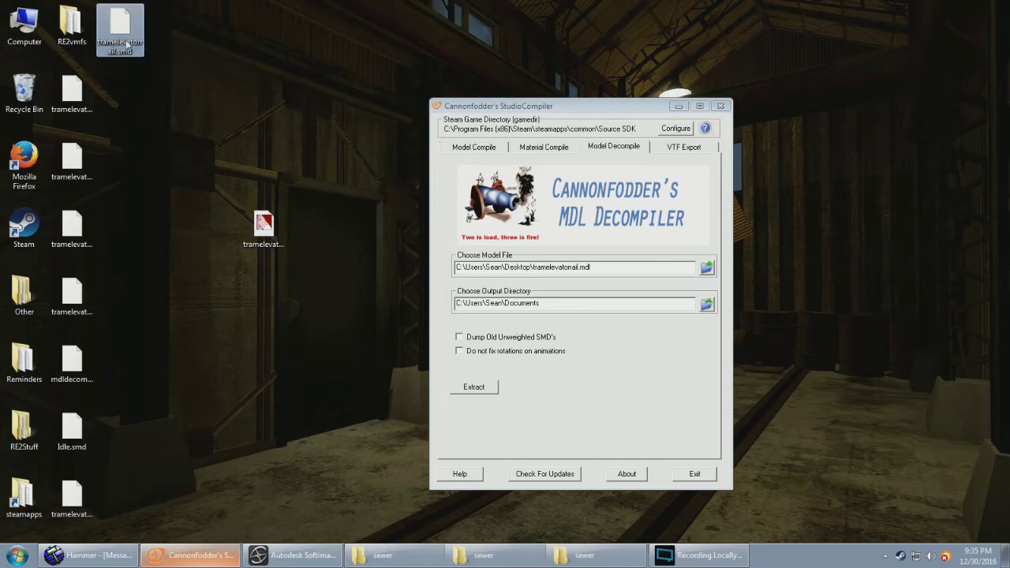
left_click_drag(128, 41, 586, 248)
left_click(485, 150)
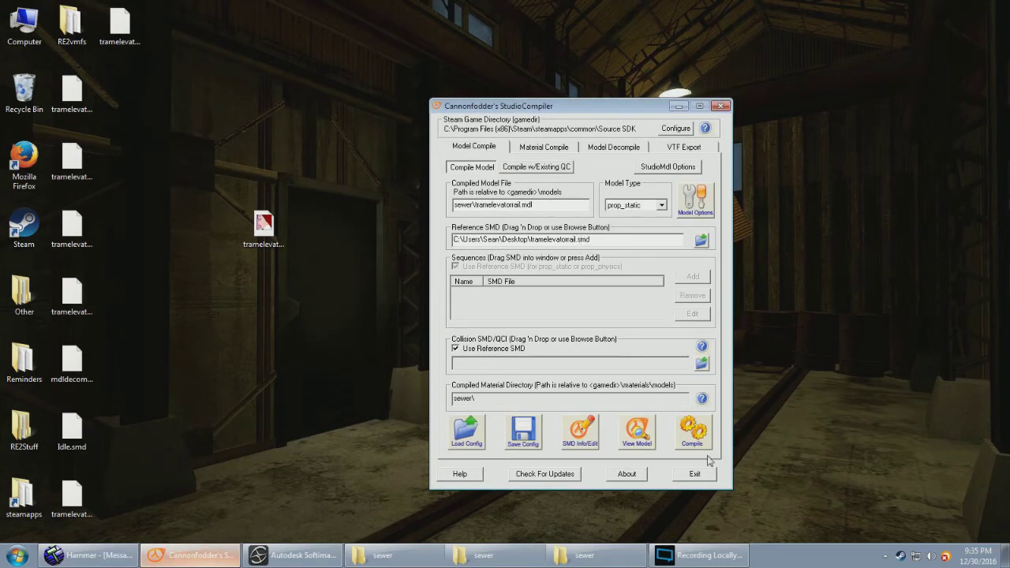
Step: Compile the railing as the prop_static sewer\tramelevatorrail.mdl, go through the compile log and put the compiler away
left_click(694, 434)
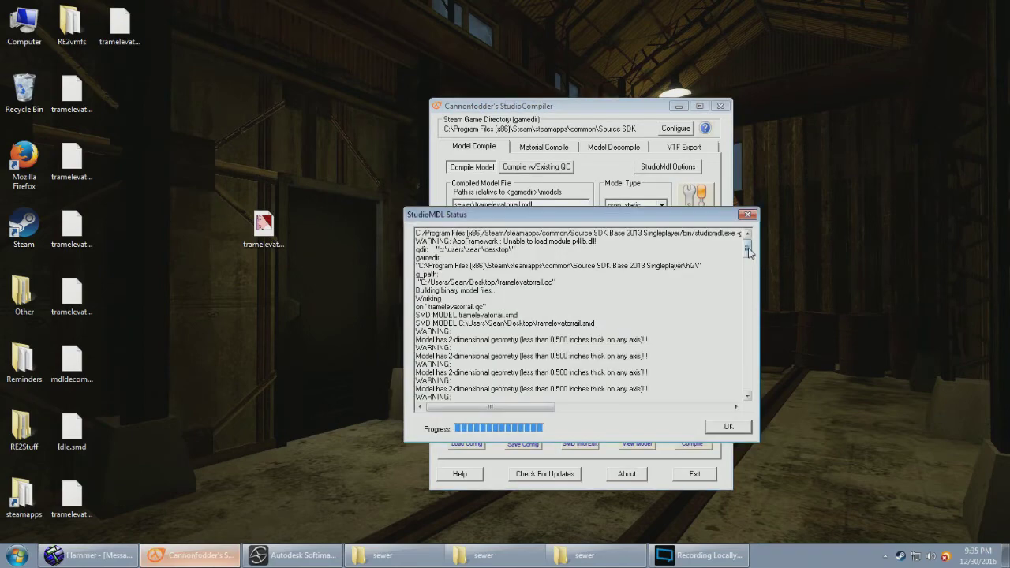
left_click_drag(748, 251, 748, 381)
left_click(728, 427)
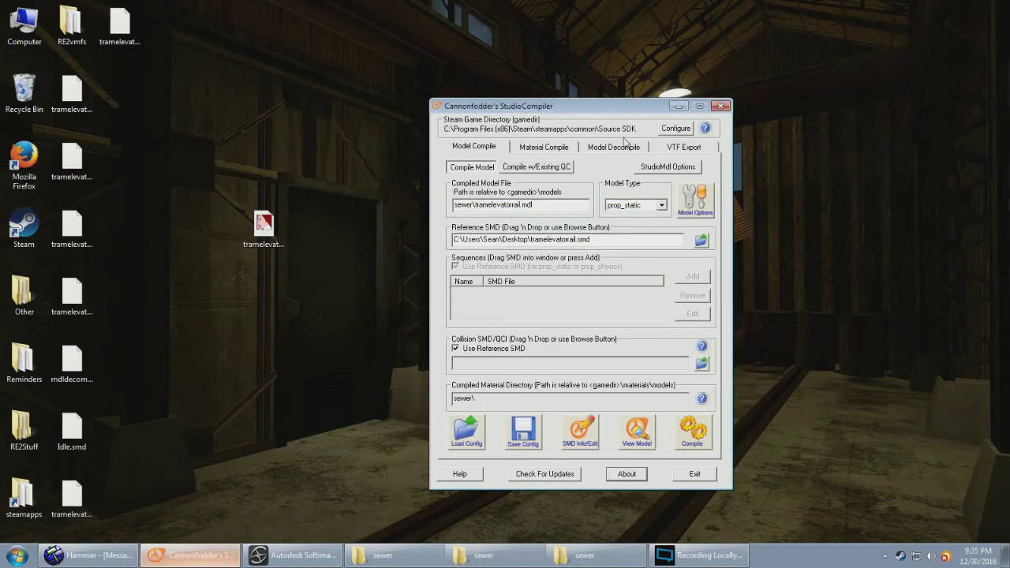
left_click(677, 107)
Step: Move the six compiled tramelevatorrail files from the SDK Base hl2\models\sewer folder into RE2\models\sewer and put both folders away
left_click(584, 555)
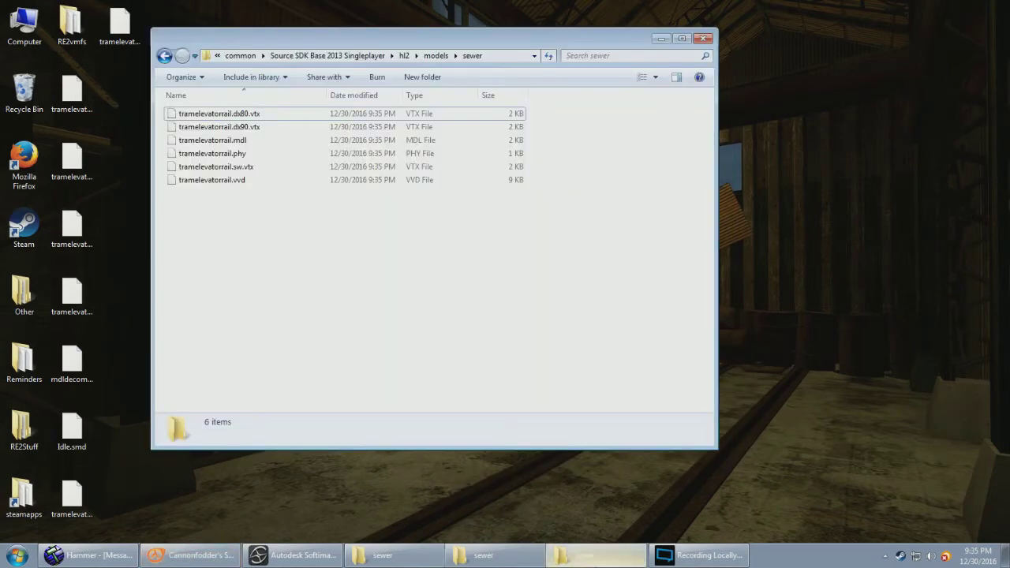
left_click(588, 555)
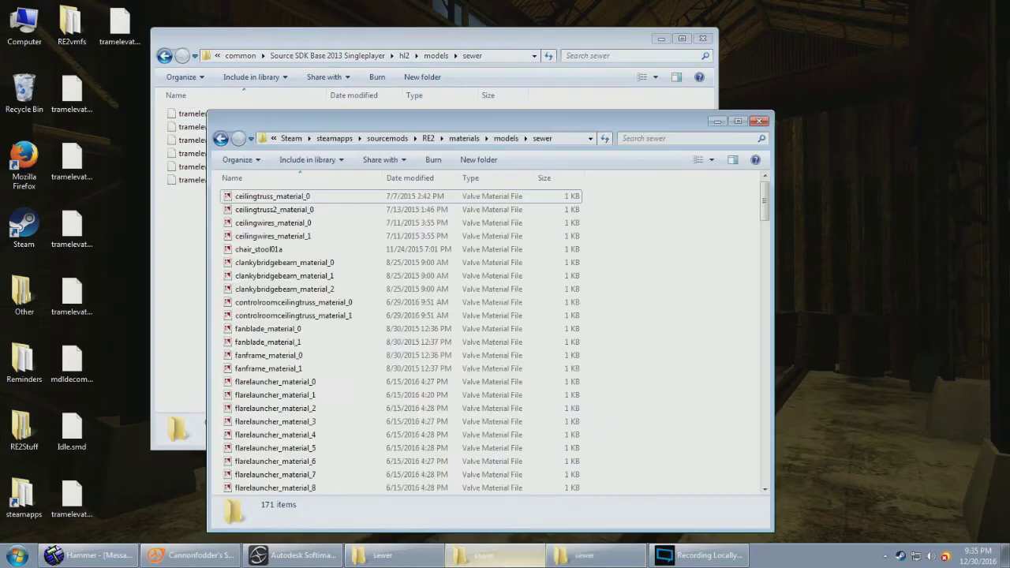
left_click(479, 562)
left_click(411, 562)
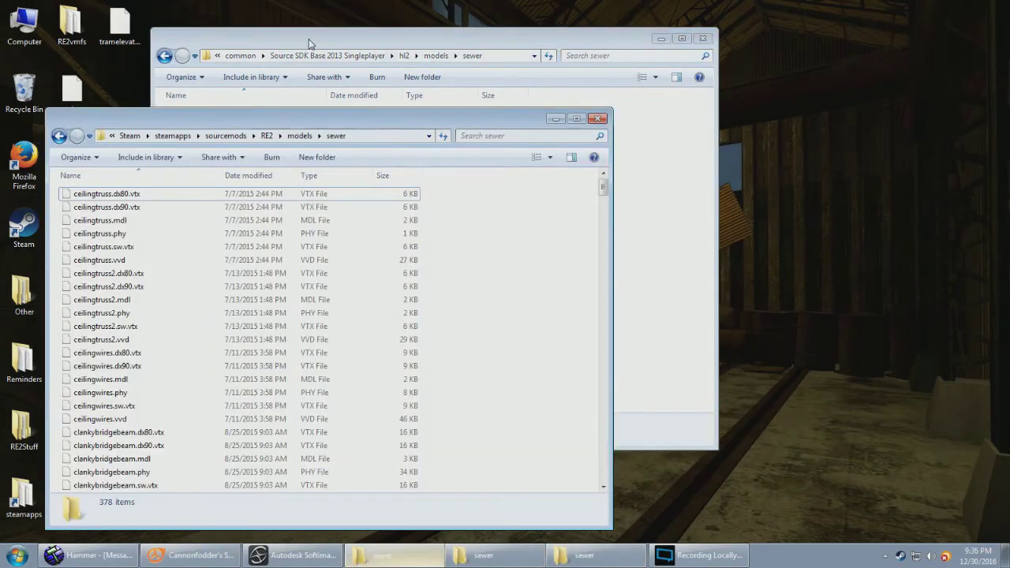
left_click_drag(309, 43, 738, 148)
left_click_drag(713, 335, 538, 321)
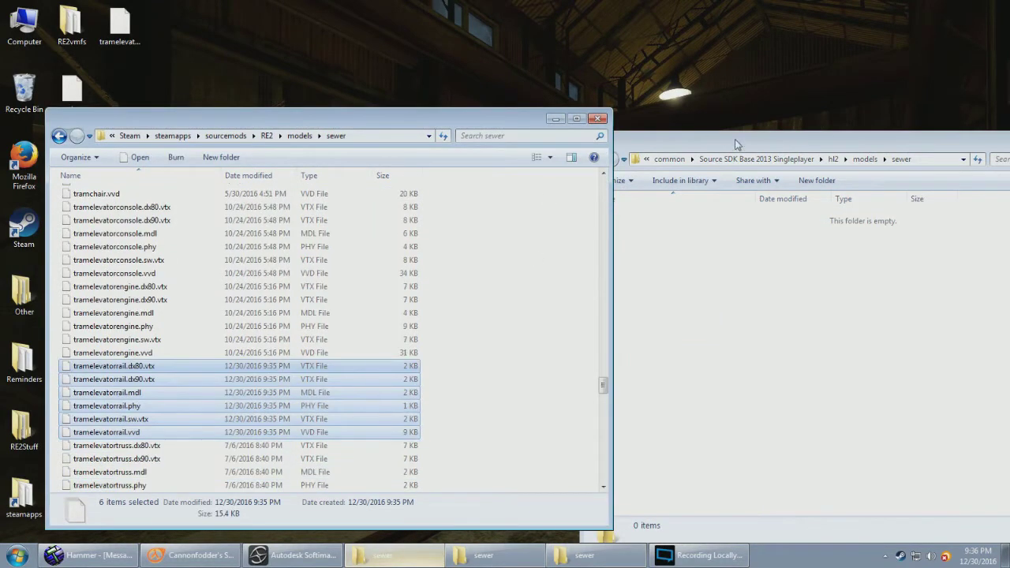
left_click_drag(740, 146, 697, 123)
left_click(989, 120)
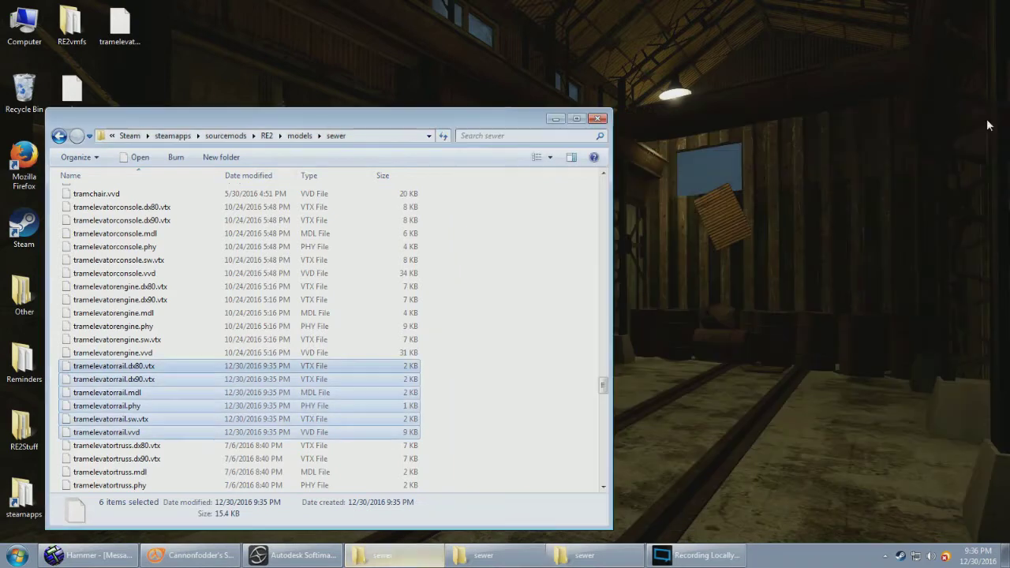
left_click(556, 118)
Step: Move the tramelevatorrail_material_0 material file from the Desktop into the RE2\materials\models\sewer folder
left_click(495, 554)
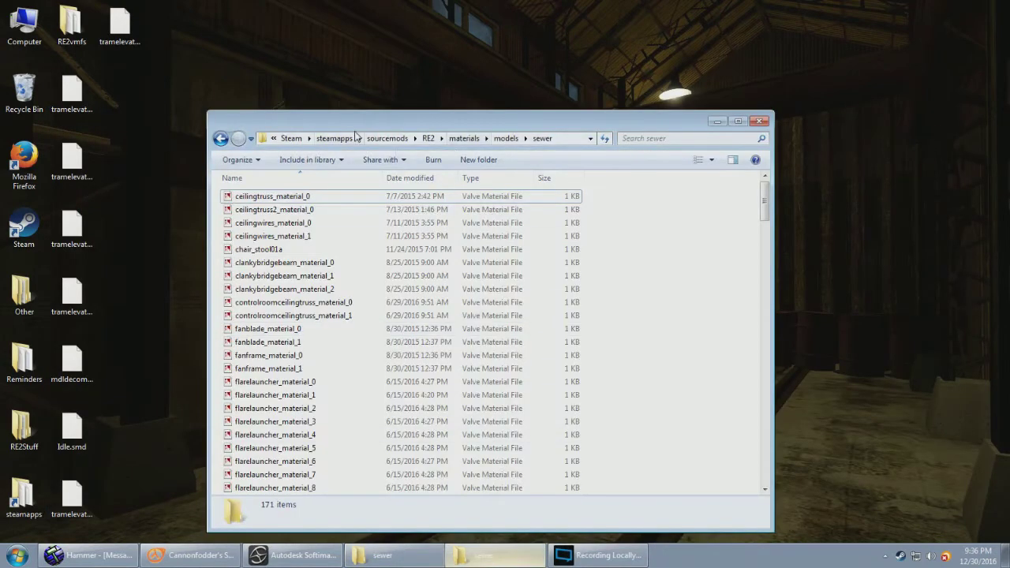
left_click_drag(354, 129, 443, 129)
left_click_drag(266, 220, 784, 341)
scroll(784, 341, "down", 4)
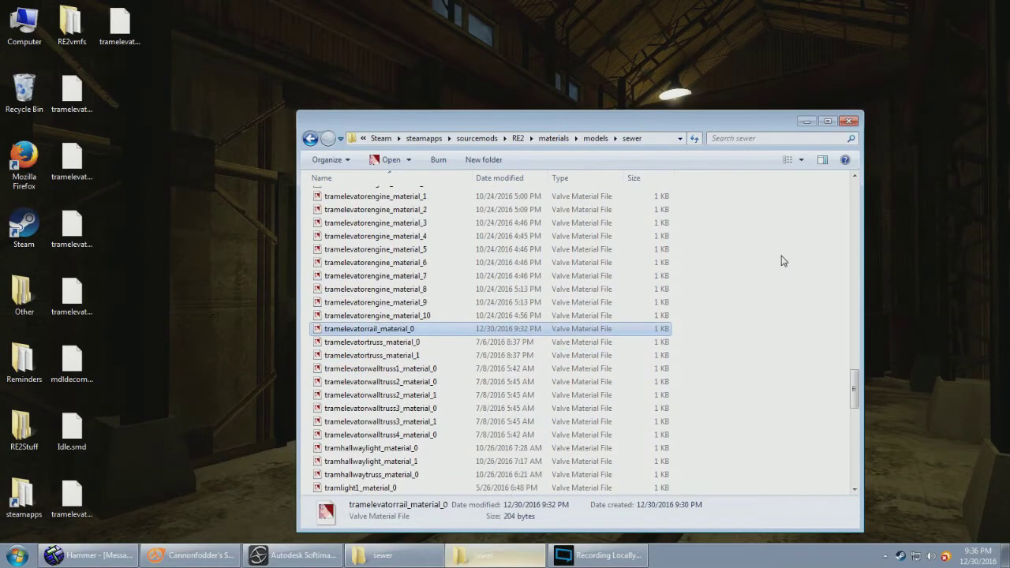
left_click(806, 122)
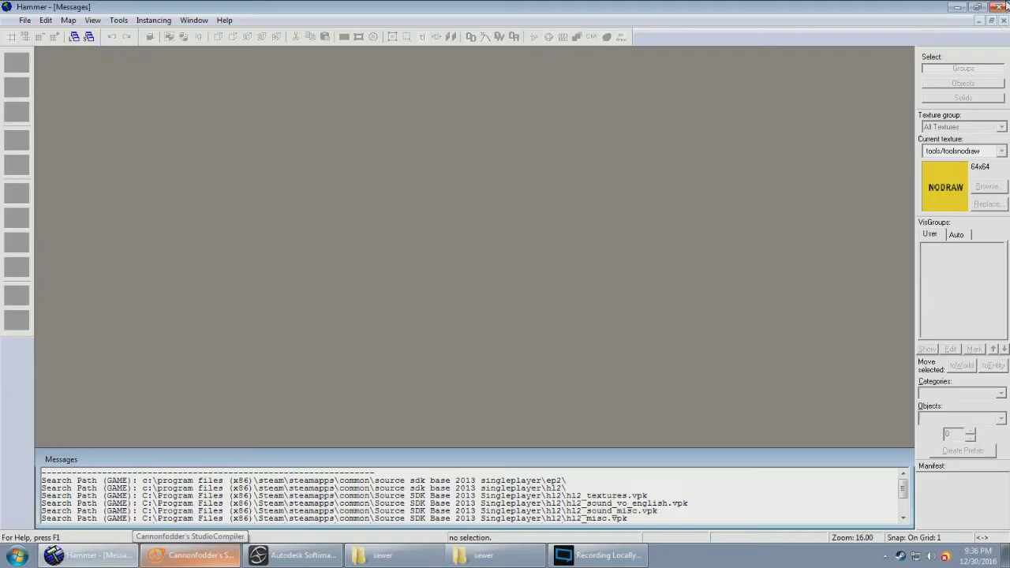
Step: Close Hammer and launch it again with its game configuration
left_click(1004, 4)
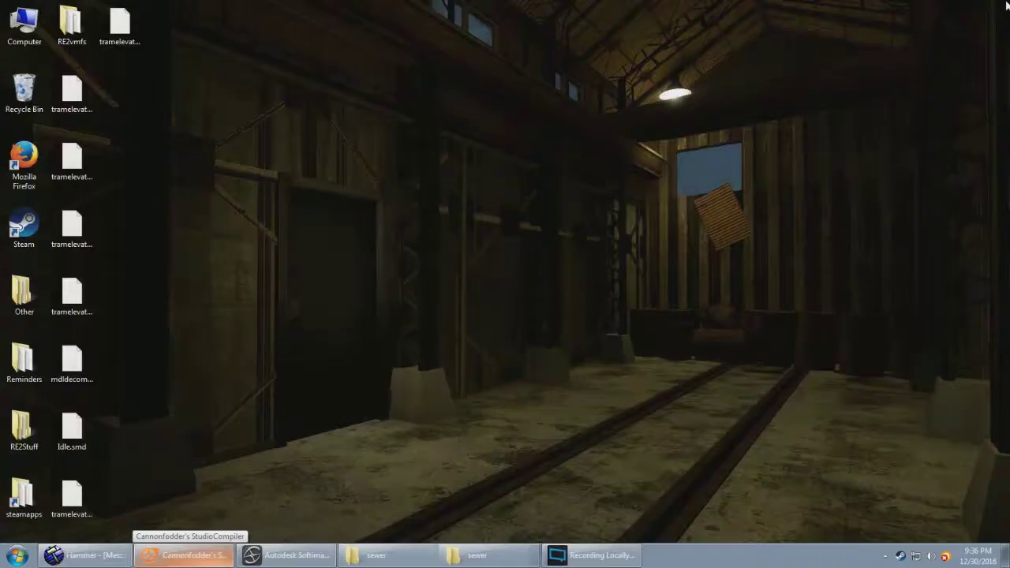
left_click(17, 555)
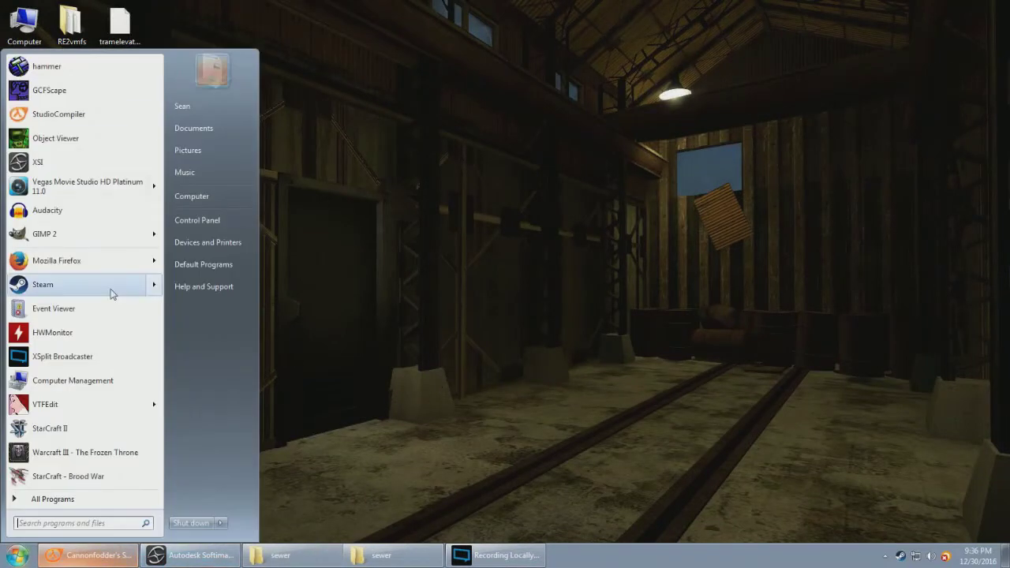
left_click(437, 161)
key("super")
left_click(99, 65)
double_click(501, 266)
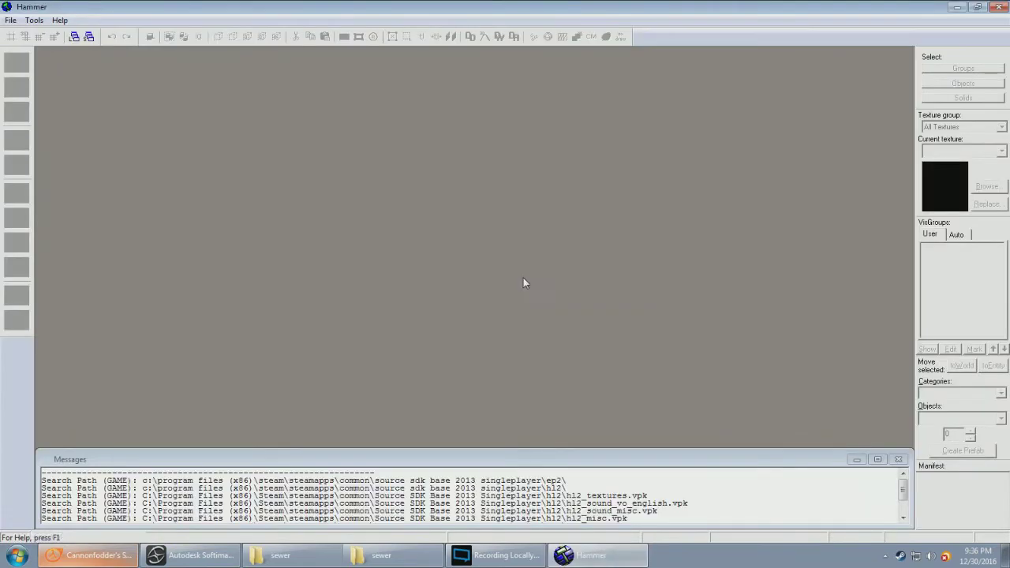
Step: Open the recent map soundscapetest.vmf
left_click(10, 21)
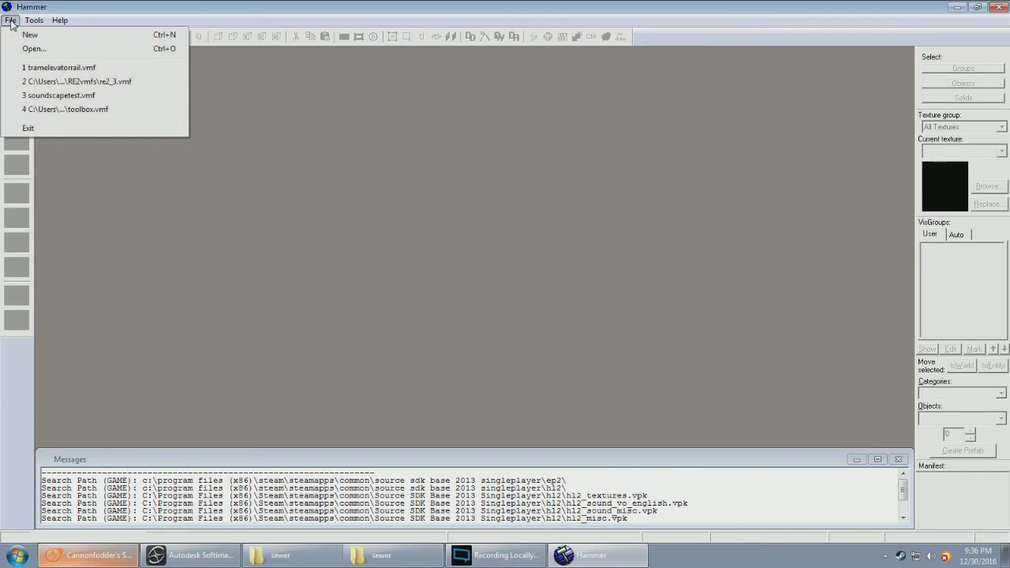
left_click(98, 95)
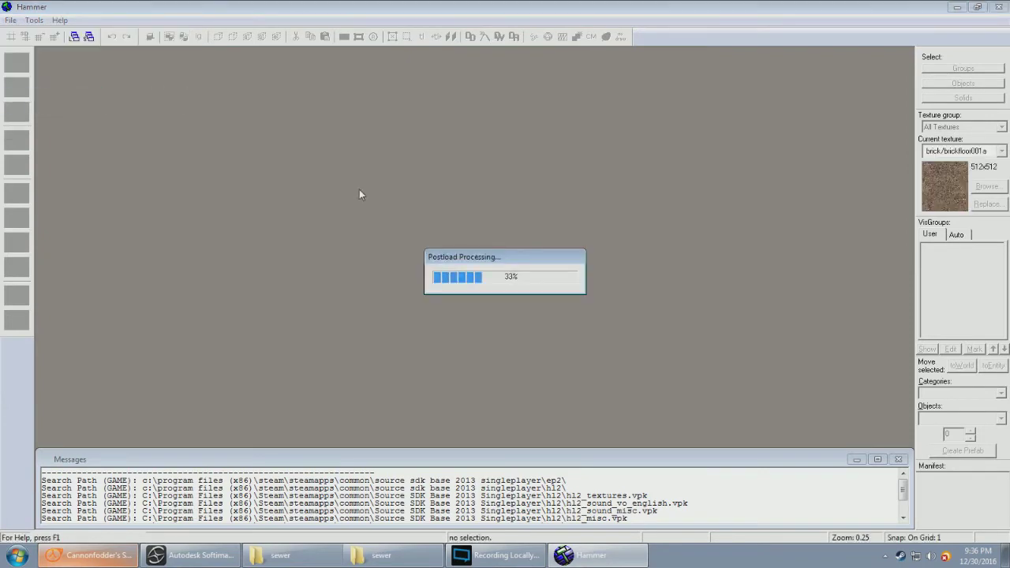
left_click(736, 75)
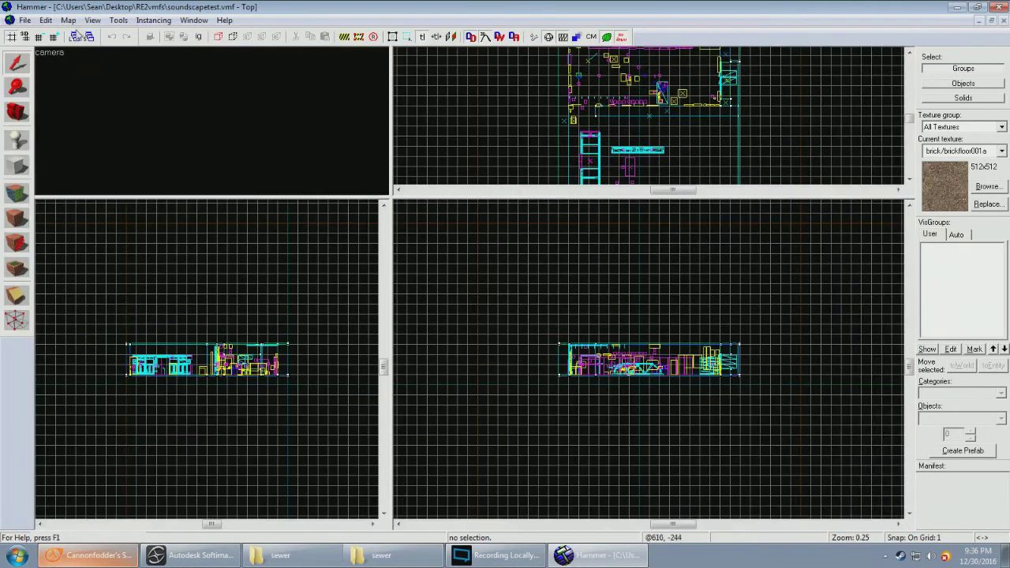
Step: Even out the four viewports and display the camera view as 3D textured
left_click(93, 20)
left_click(85, 61)
left_click(52, 55)
left_click(117, 138)
Step: Place a prop_static entity on the open floor between the wall and the large truss
key("w")
key("w")
left_click(255, 166)
key("w")
key("w")
key("w")
key("w")
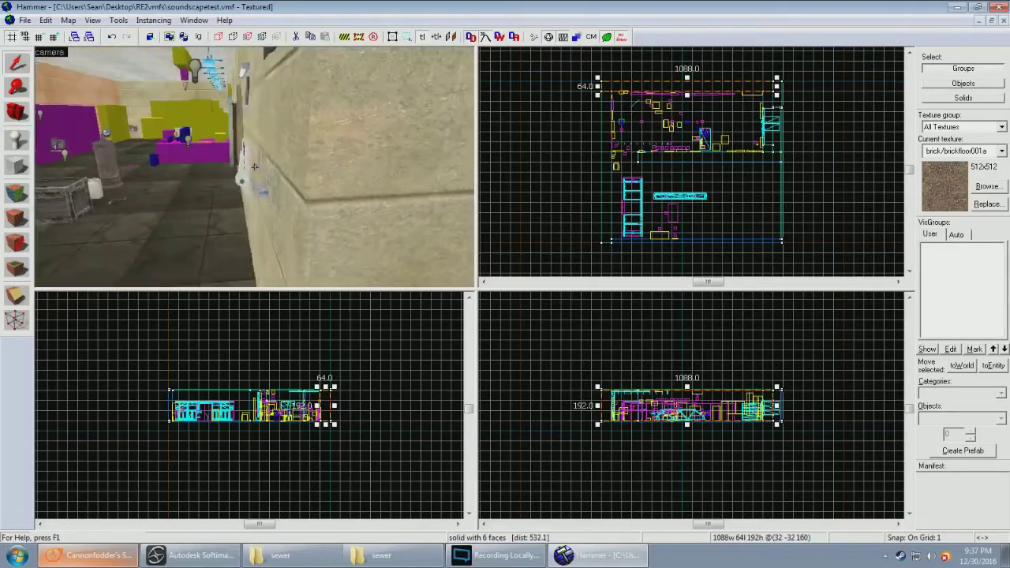
key("z")
left_click(314, 146)
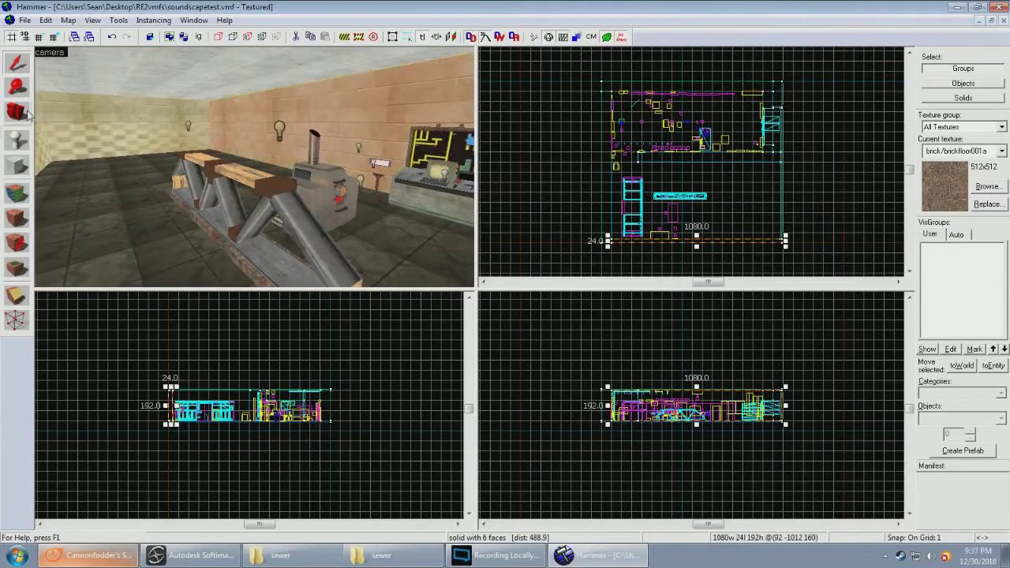
left_click(17, 140)
left_click(1000, 418)
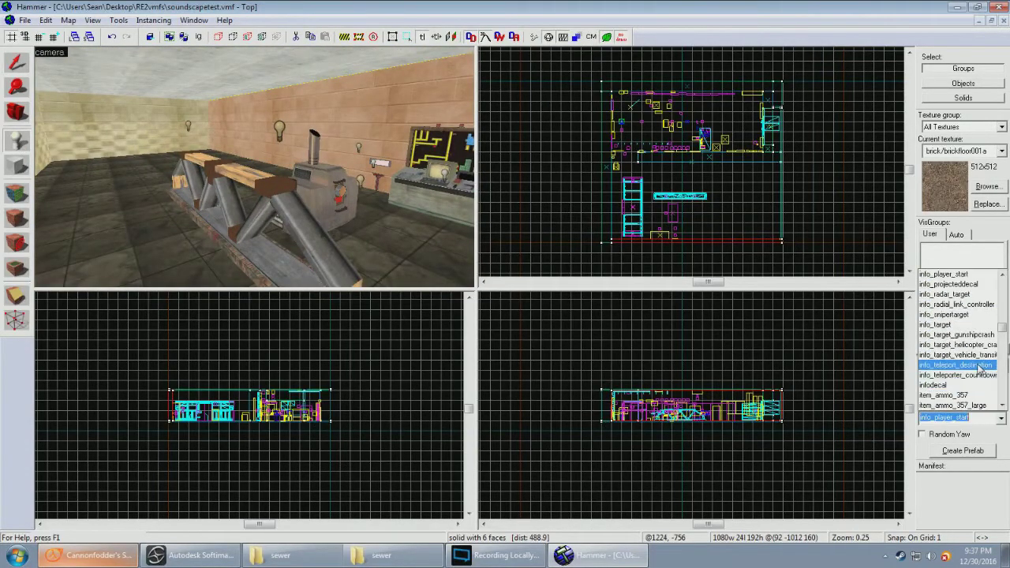
type("propstat")
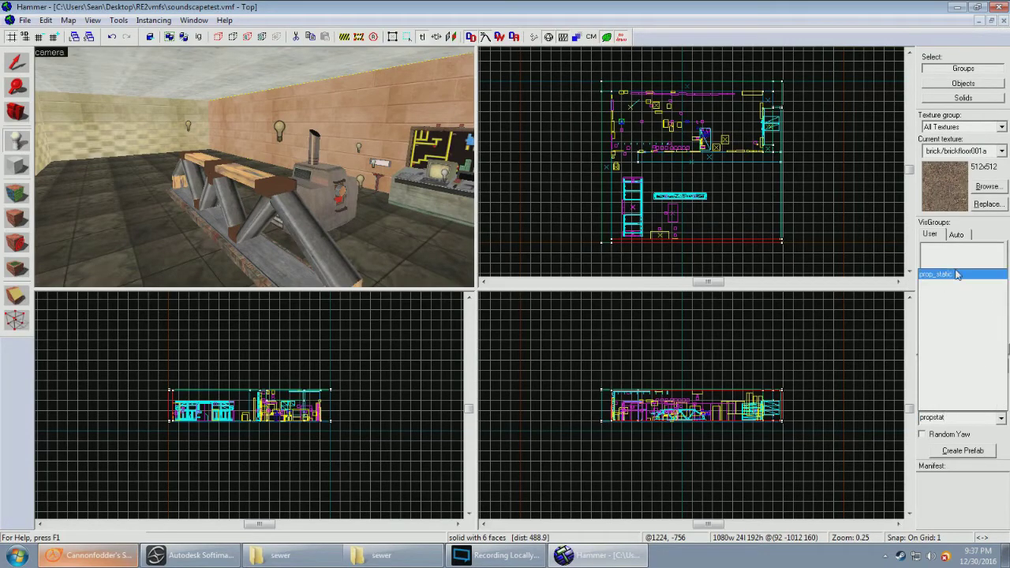
left_click(955, 273)
key("z")
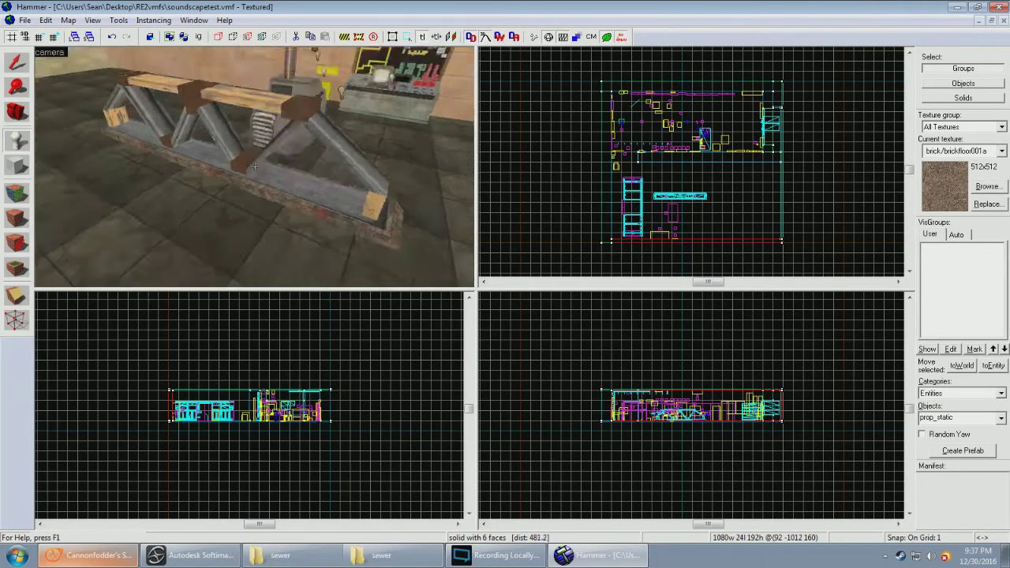
left_click(255, 167)
key("z")
Step: Open the new prop_static's properties and pick sewer\tramelevatorrail.mdl in the model browser for its World Model
left_click(17, 62)
double_click(261, 176)
left_click(454, 255)
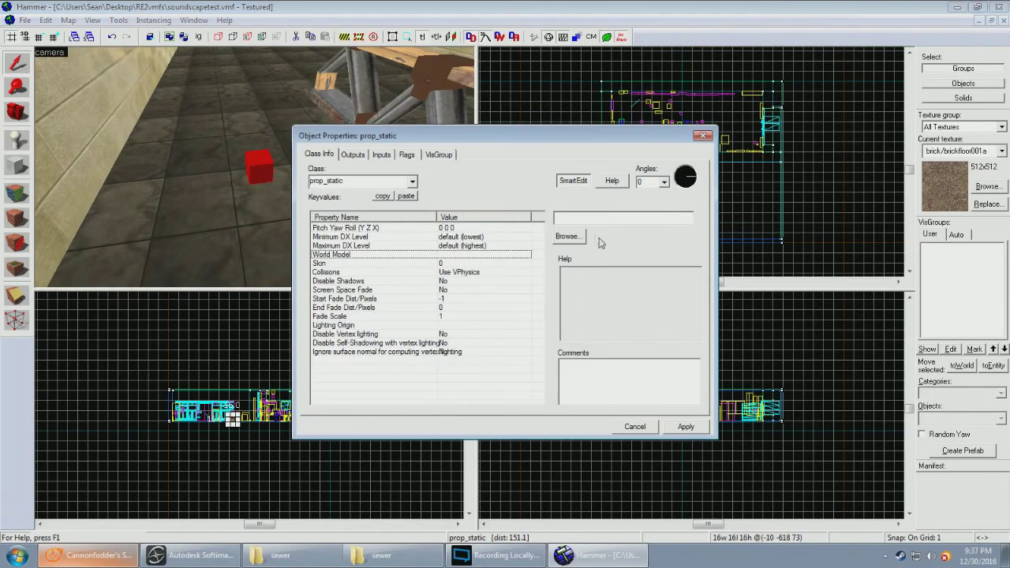
left_click(568, 236)
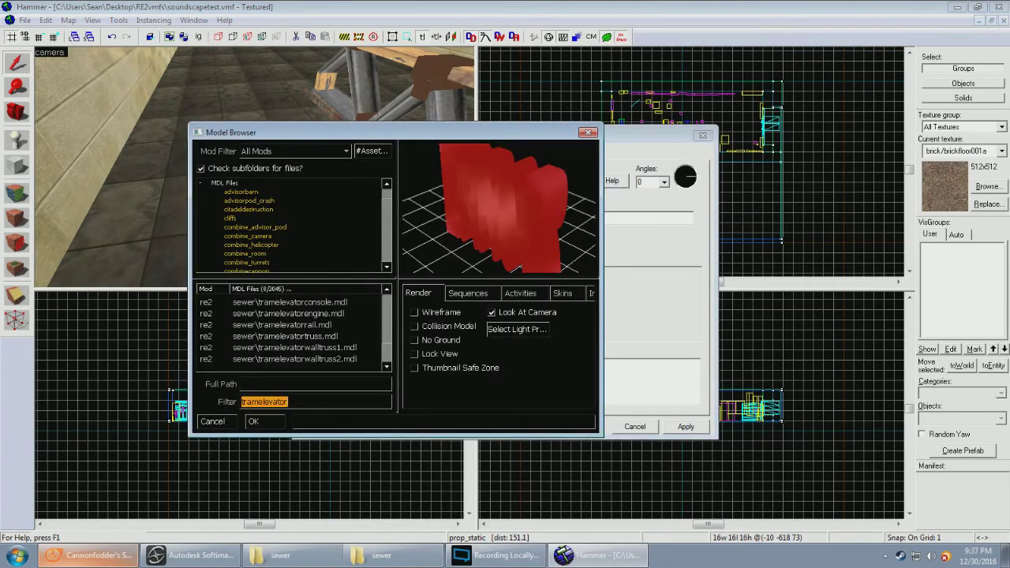
left_click(329, 325)
Step: Inspect the railing's texture and collision model in the preview from several angles and accept it as the World Model
left_click_drag(452, 247, 536, 240)
right_click_drag(521, 225, 512, 228)
left_click_drag(512, 229, 540, 230)
right_click_drag(499, 209, 499, 224)
left_click_drag(498, 224, 491, 204)
right_click_drag(490, 203, 490, 225)
left_click(592, 296)
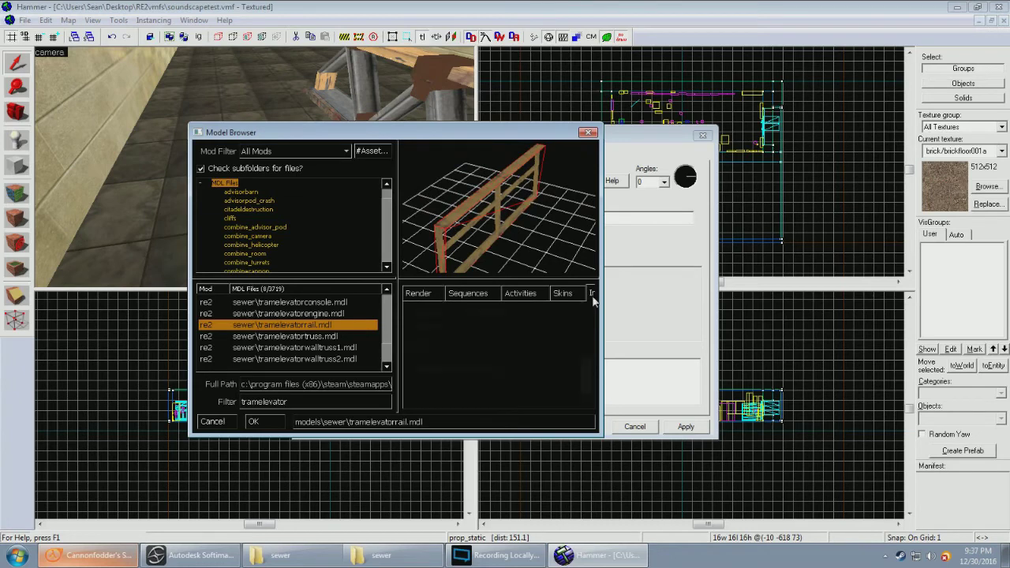
left_click(434, 299)
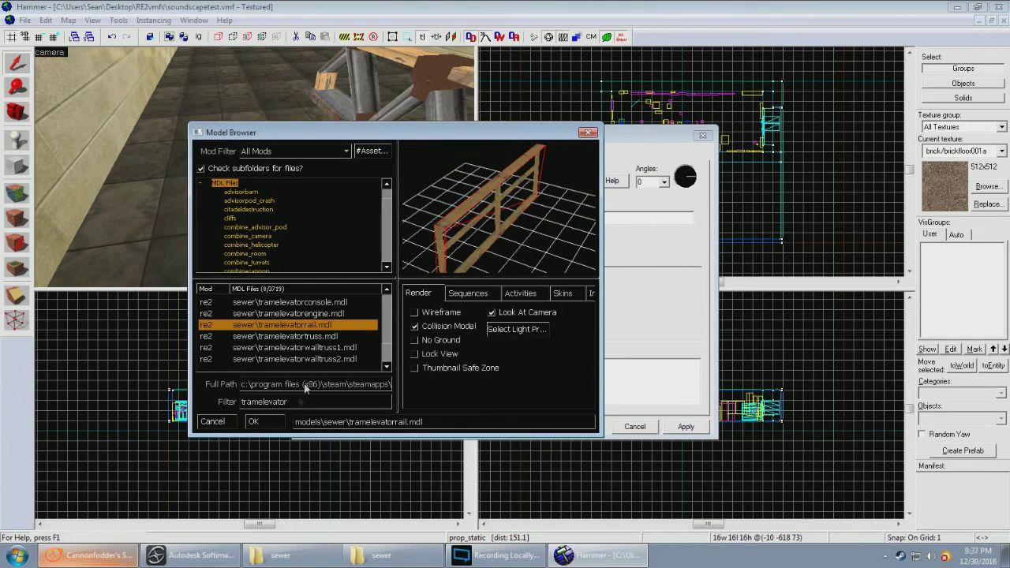
left_click(256, 422)
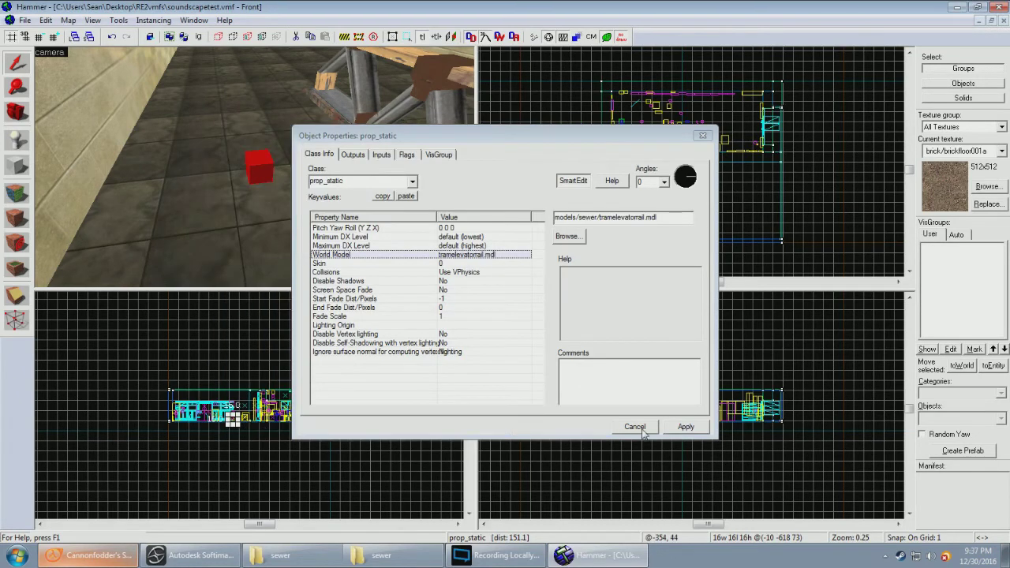
Step: Apply the railing model to the prop_static and lower the prop in the side view until it rests on the floor
left_click(686, 427)
left_click(635, 427)
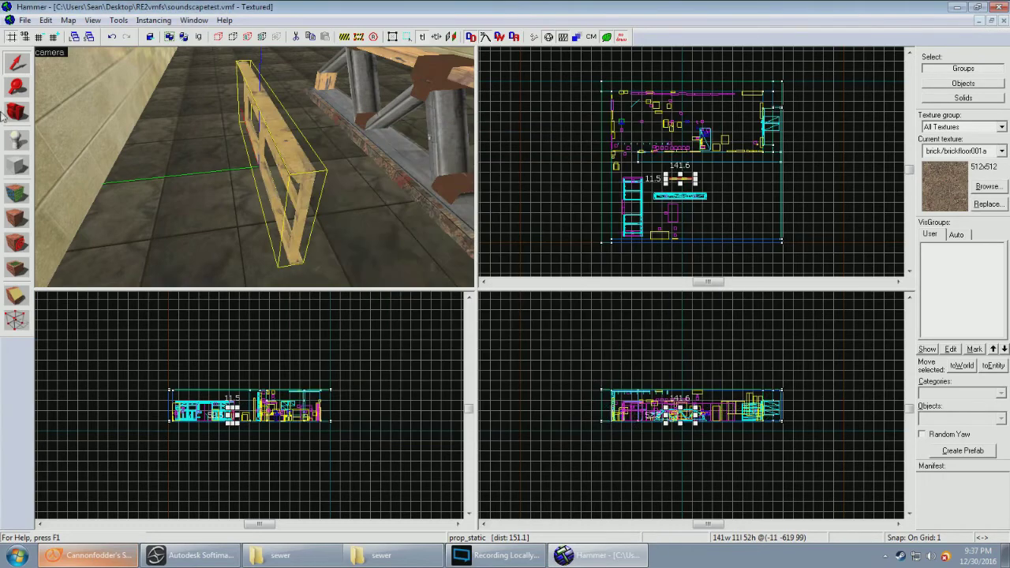
scroll(697, 406, "up", 3)
scroll(695, 470, "up", 2)
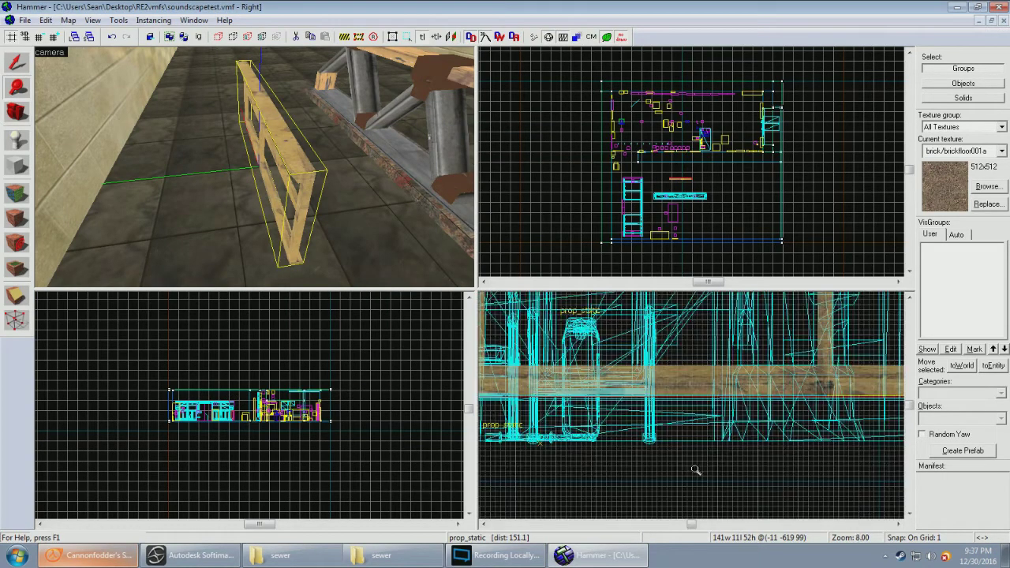
left_click_drag(695, 365, 684, 410)
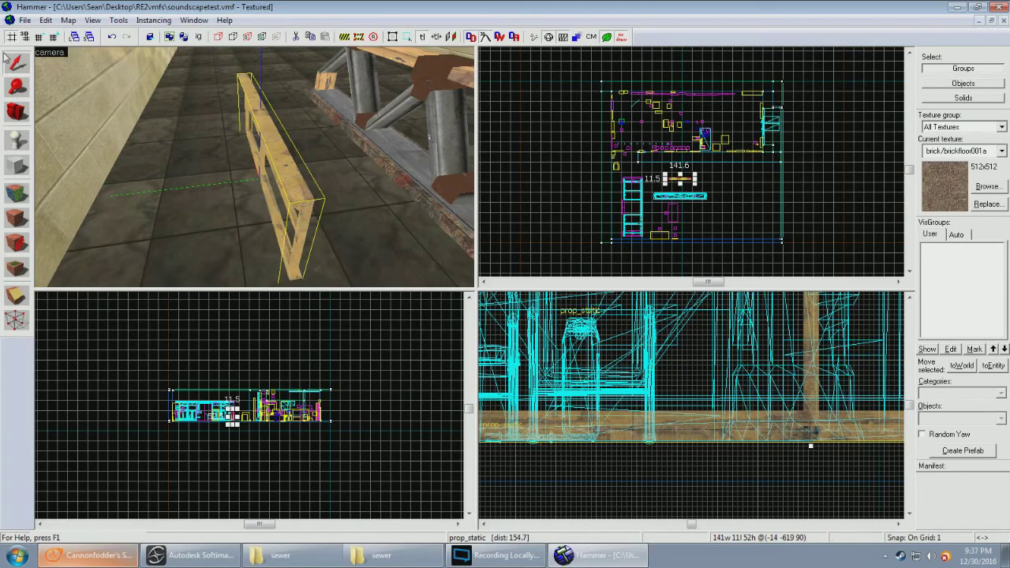
Step: Move the railing against the side wall in the top view and place a copy of it right beside it
left_click(17, 86)
scroll(674, 197, "up", 5)
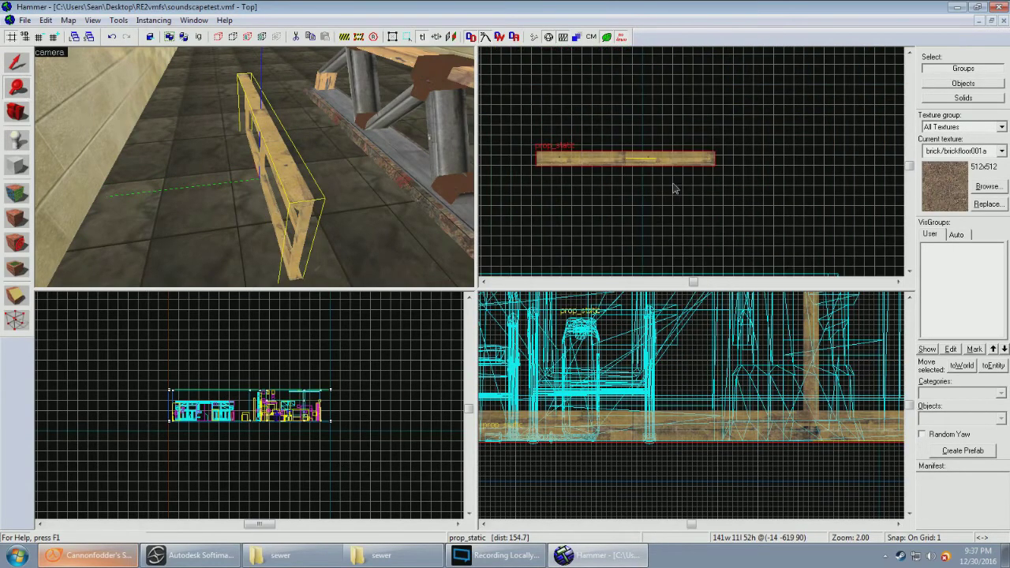
left_click(17, 62)
key("z")
key("d")
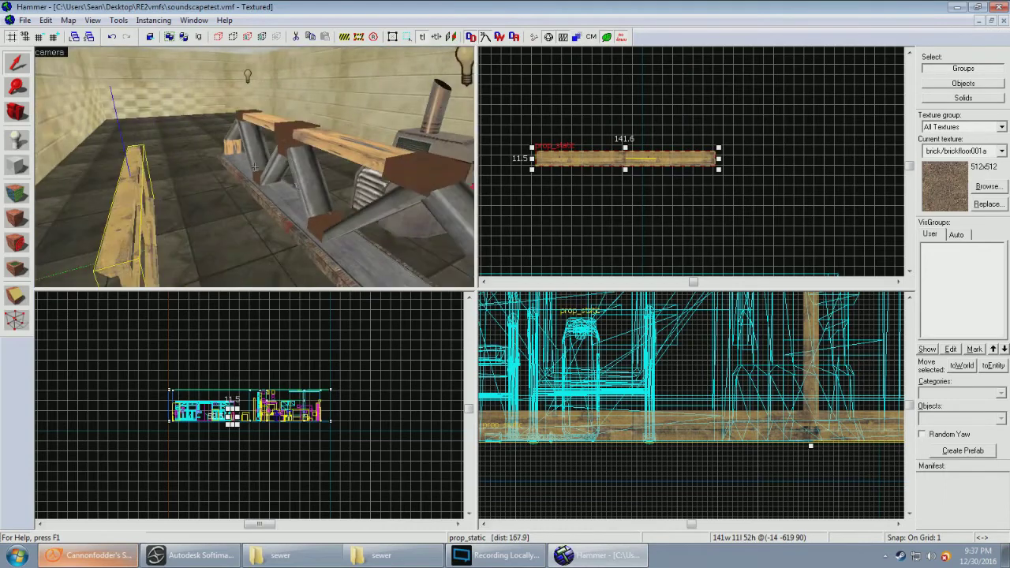
key("s")
key("a")
key("z")
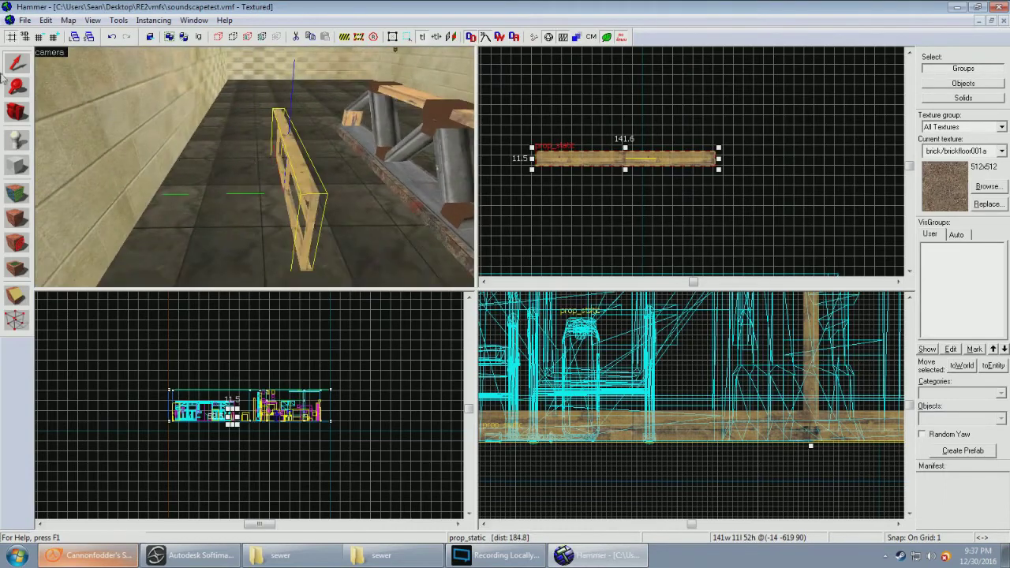
left_click(18, 87)
scroll(635, 172, "up", 2)
left_click(25, 63)
left_click_drag(634, 154, 656, 155)
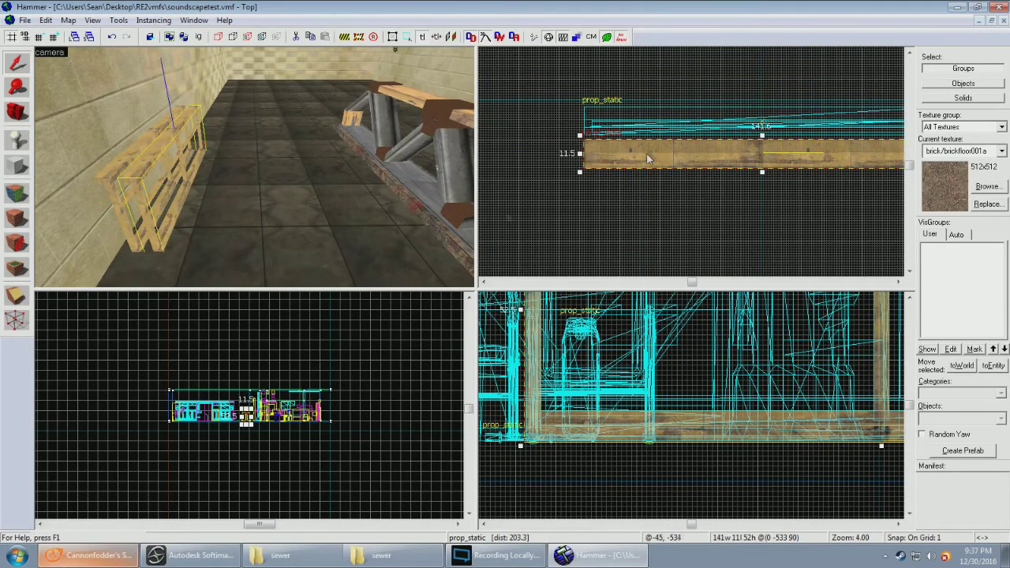
Step: Set the selected railing's yaw angle to 1 degree
double_click(141, 176)
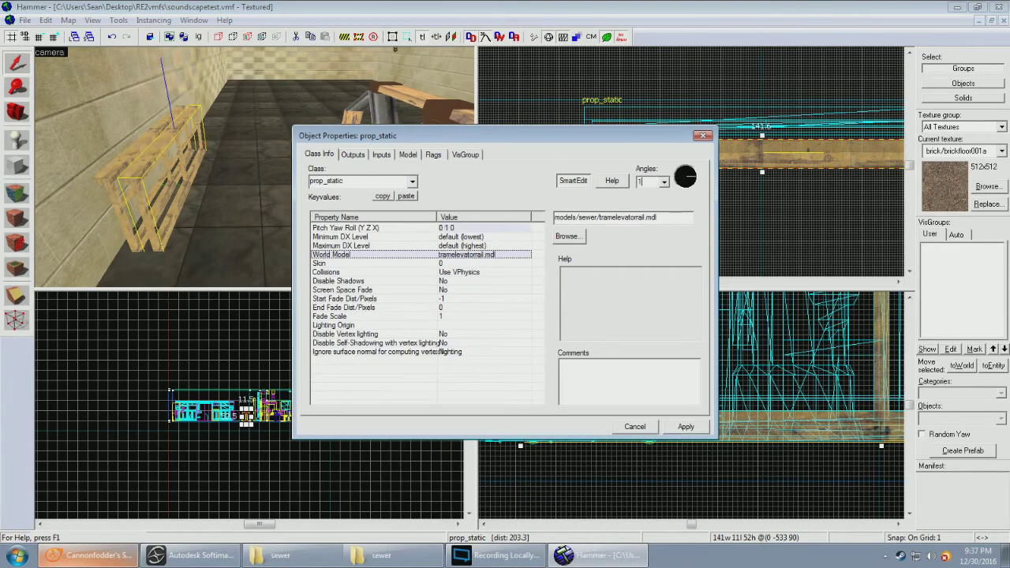
left_click(685, 426)
left_click(703, 135)
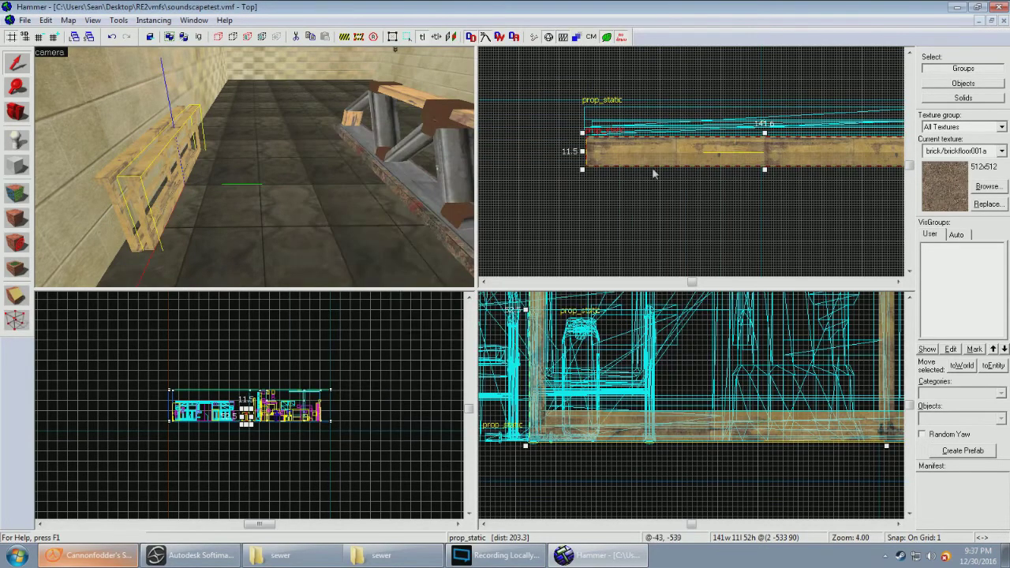
Step: Move the selected railing away from the wall onto the open floor beside the large truss
key("Down")
key("Down")
key("Down")
key("Down")
key("Down")
key("Down")
left_click_drag(612, 153, 612, 156)
Step: Duplicate the light near the truss and place the copy over the open floor between the wall and the truss
left_click(301, 224)
key("z")
key("w")
left_click(326, 144)
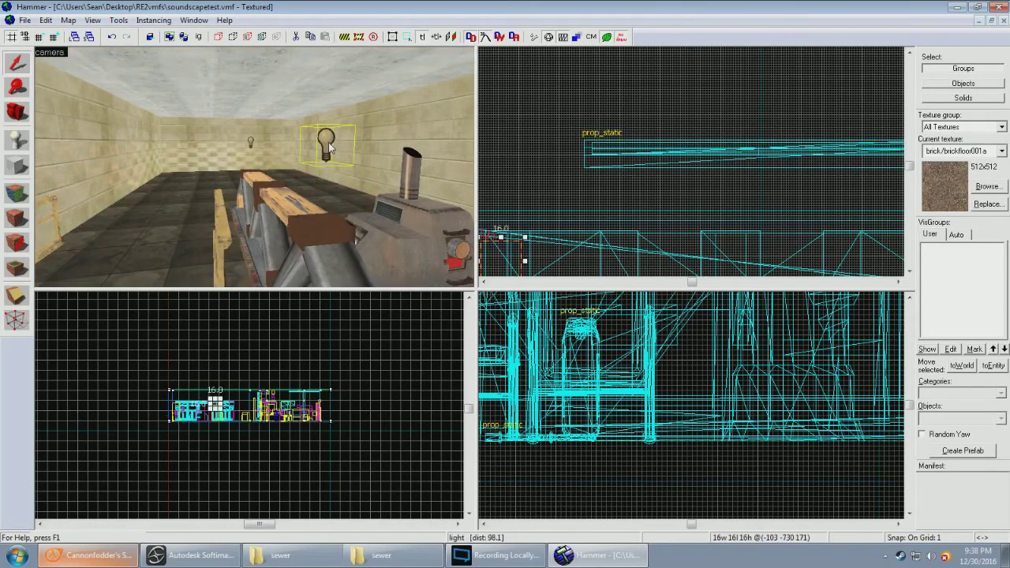
left_click_drag(514, 257, 648, 155, "shift")
key("Right")
key("Up")
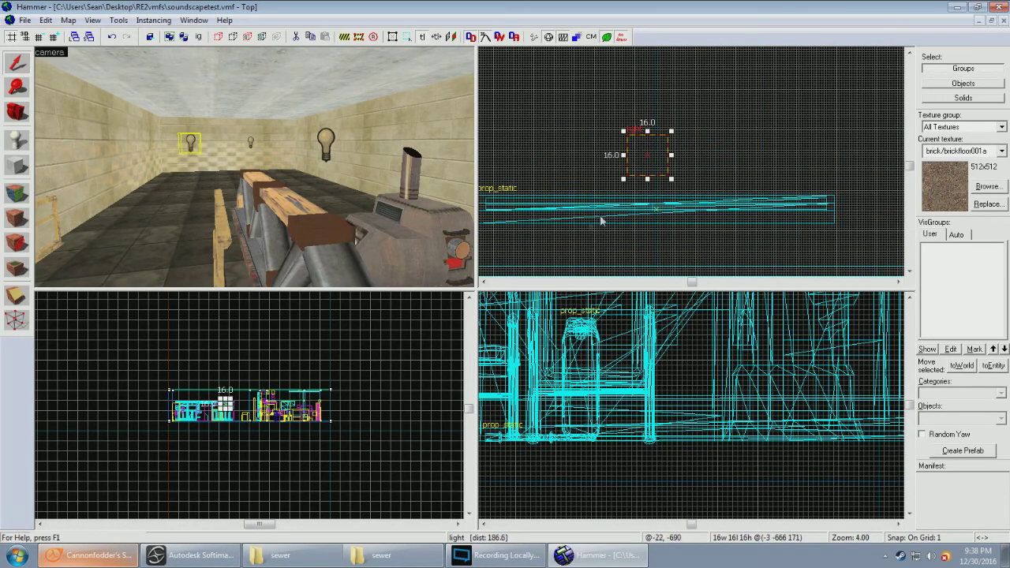
Step: Lower the copied light in the side view and place another copy of it closer to the wall railing
key("ctrl+e")
left_click_drag(692, 380, 694, 437)
left_click_drag(694, 168, 696, 71)
left_click(189, 171)
left_click(77, 172, "ctrl")
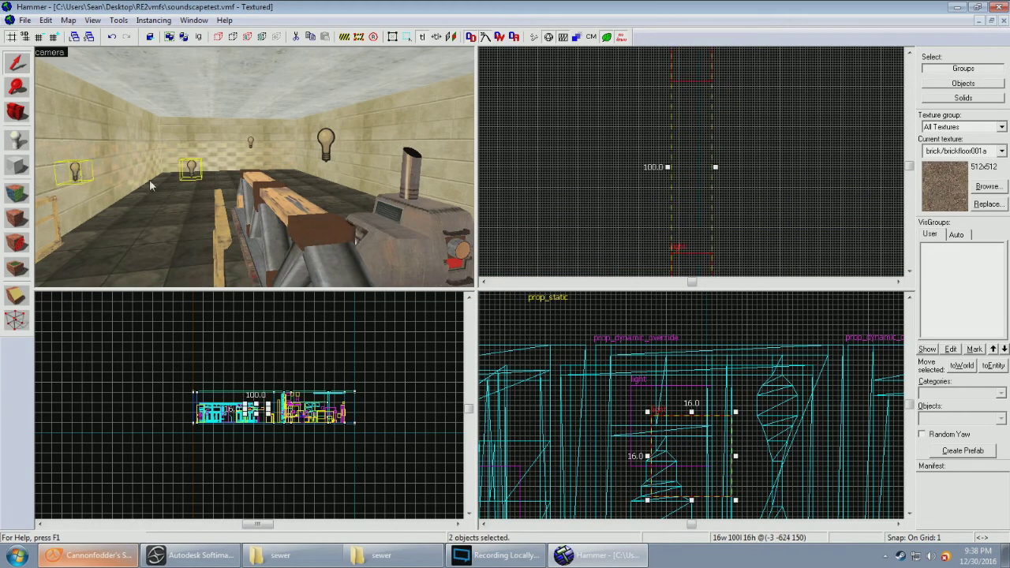
key("alt+Return")
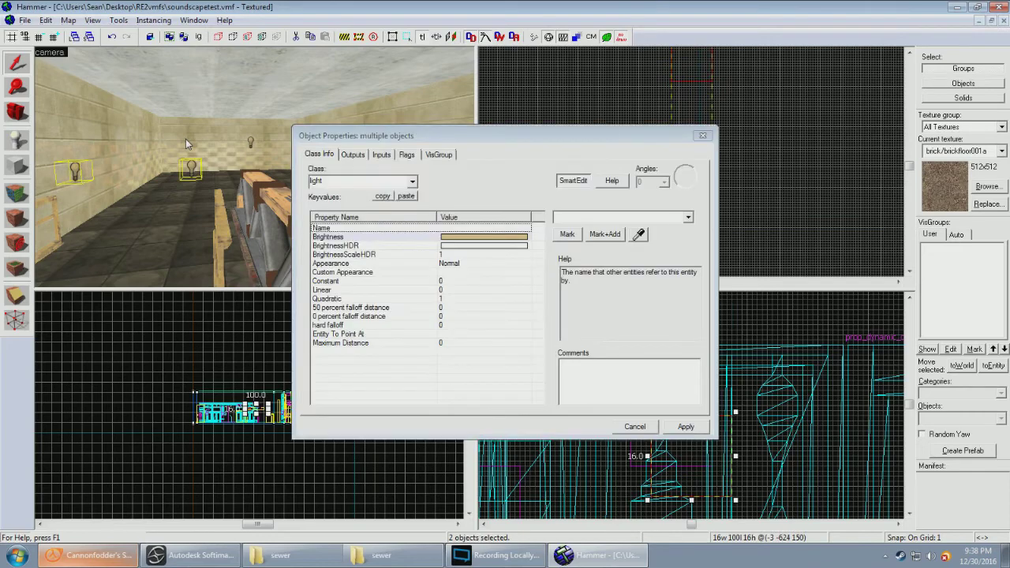
left_click(471, 239)
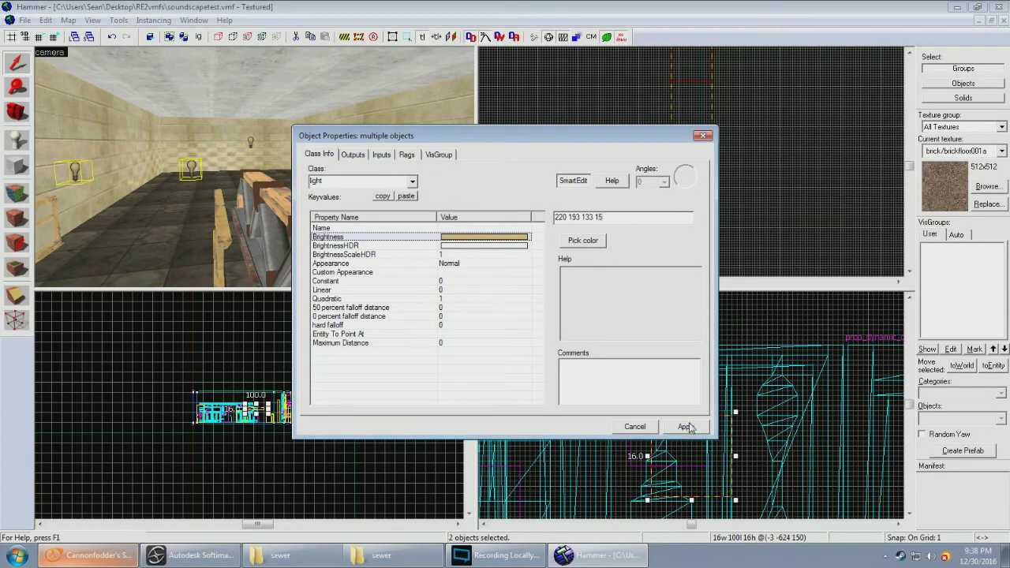
left_click(635, 427)
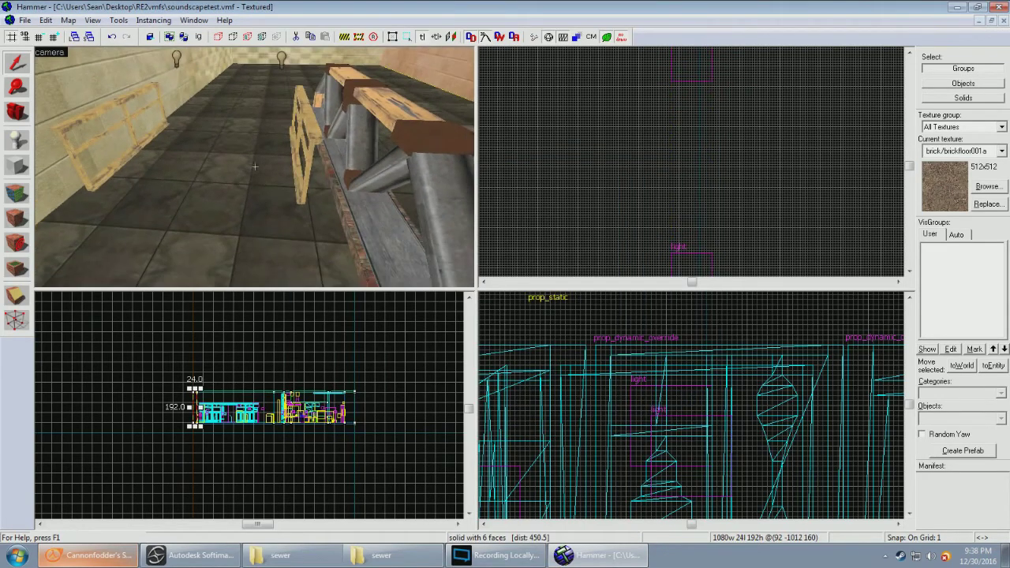
Step: Save the map and compile it with Normal BSP, VIS and RAD plus HDR without running the game, declining to continue after the copy error
left_click(26, 22)
left_click(49, 75)
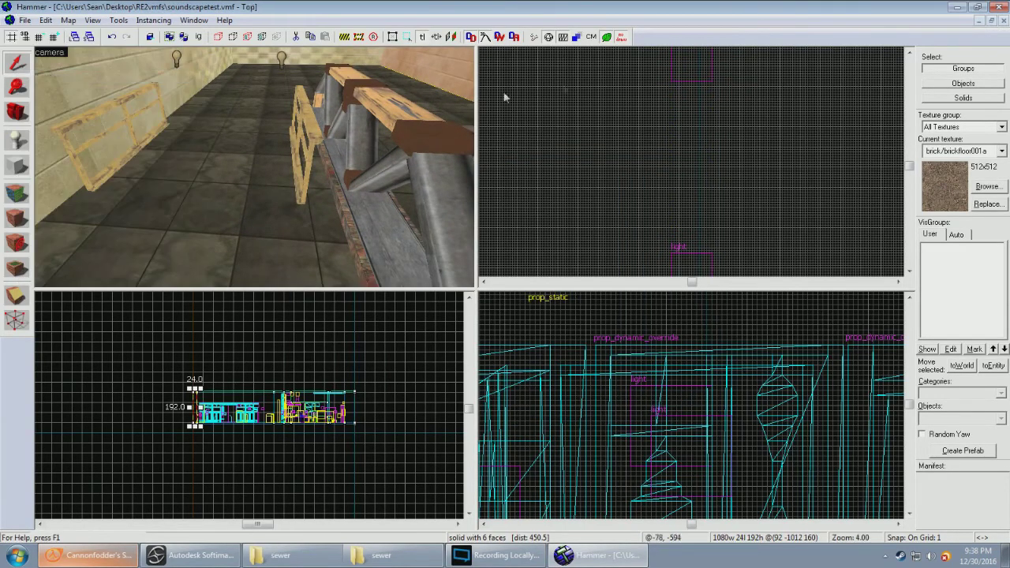
left_click(534, 38)
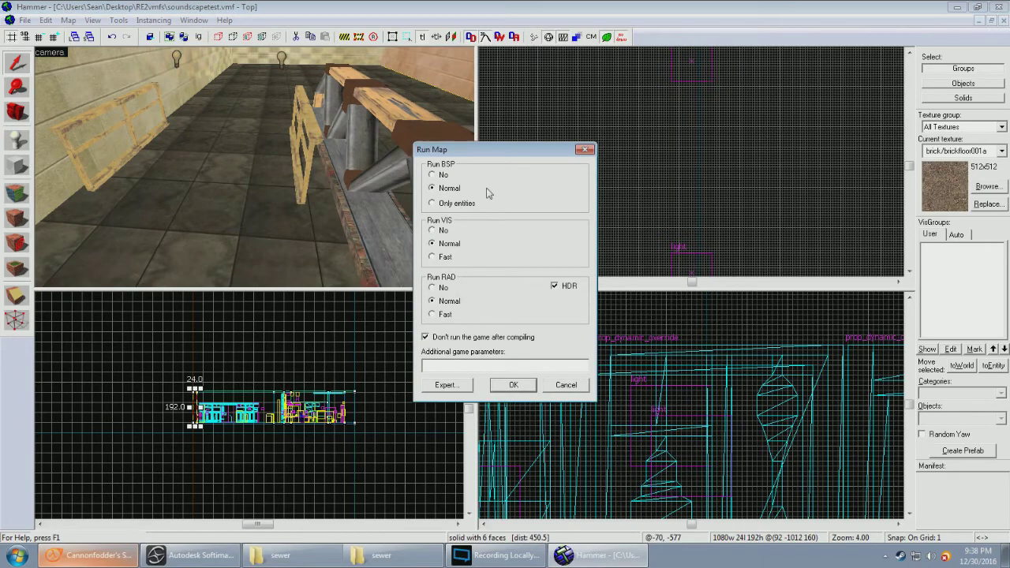
left_click(514, 387)
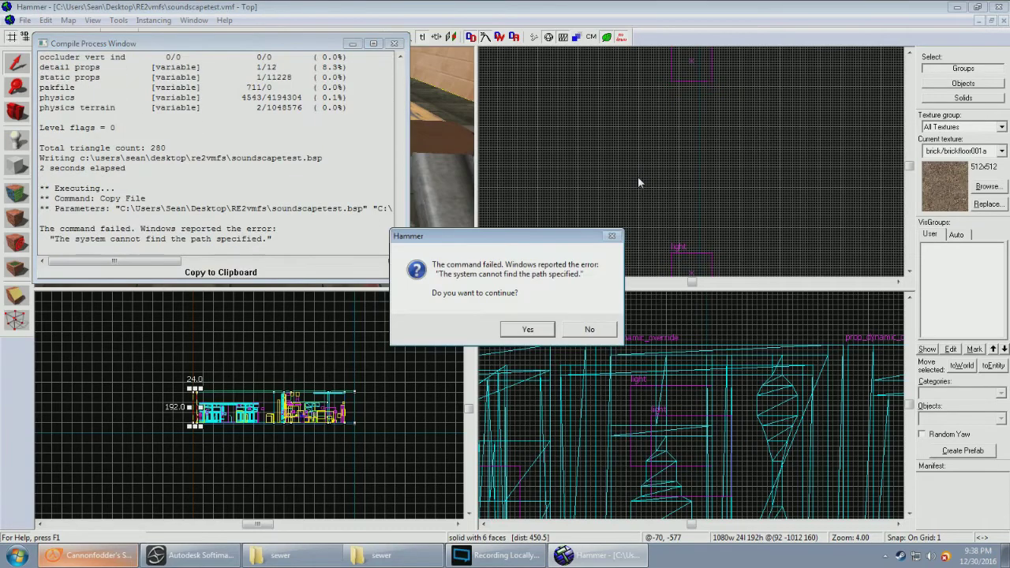
left_click(591, 331)
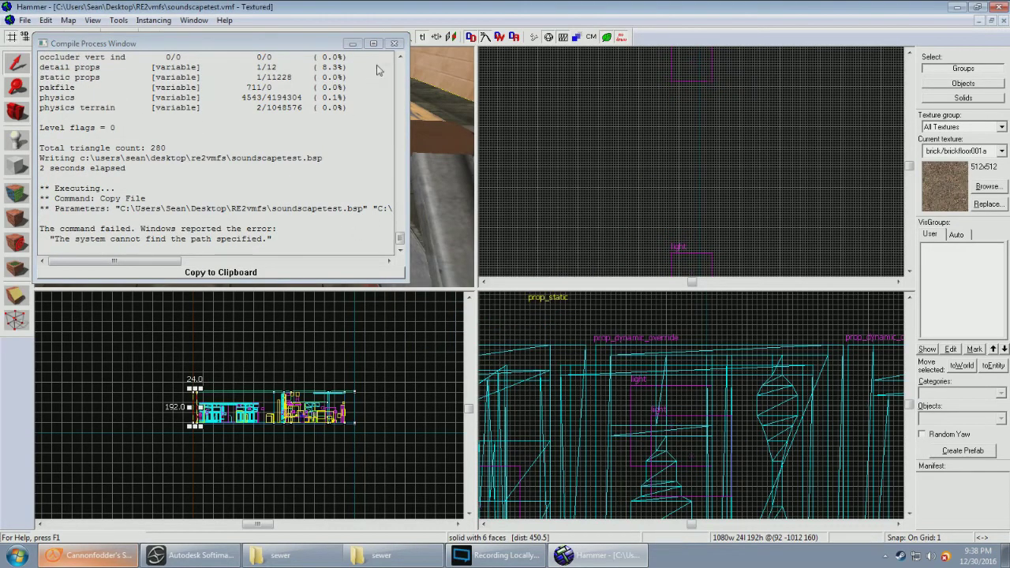
Step: Look back through the compile log for problems and close the log window
left_click_drag(400, 239, 400, 200)
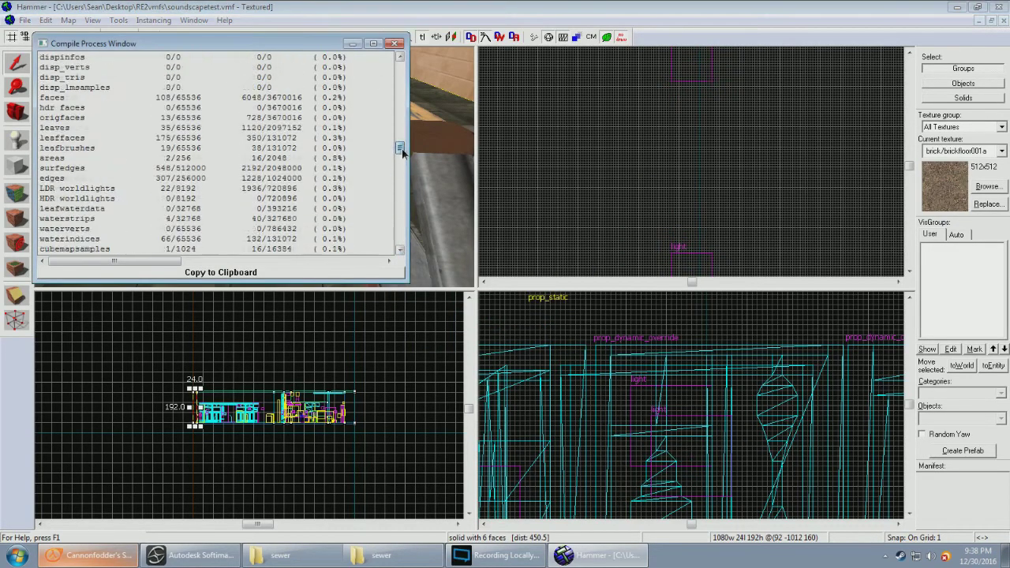
mouse_move(401, 152)
left_mouse_down()
mouse_move(404, 86)
mouse_move(406, 142)
left_mouse_up()
left_click(397, 42)
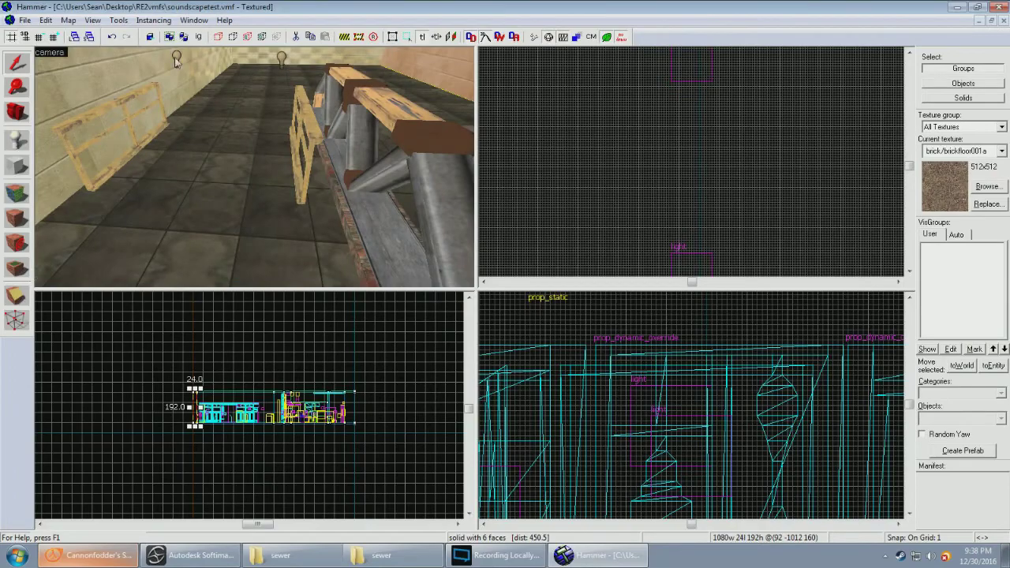
Step: Close the map and minimize the editor to reach the desktop
left_click(24, 20)
left_click(54, 62)
left_click(956, 7)
Step: Open the steamapps\sourcemods\RE2\maps folder and move its window aside to make room for a second one
double_click(22, 489)
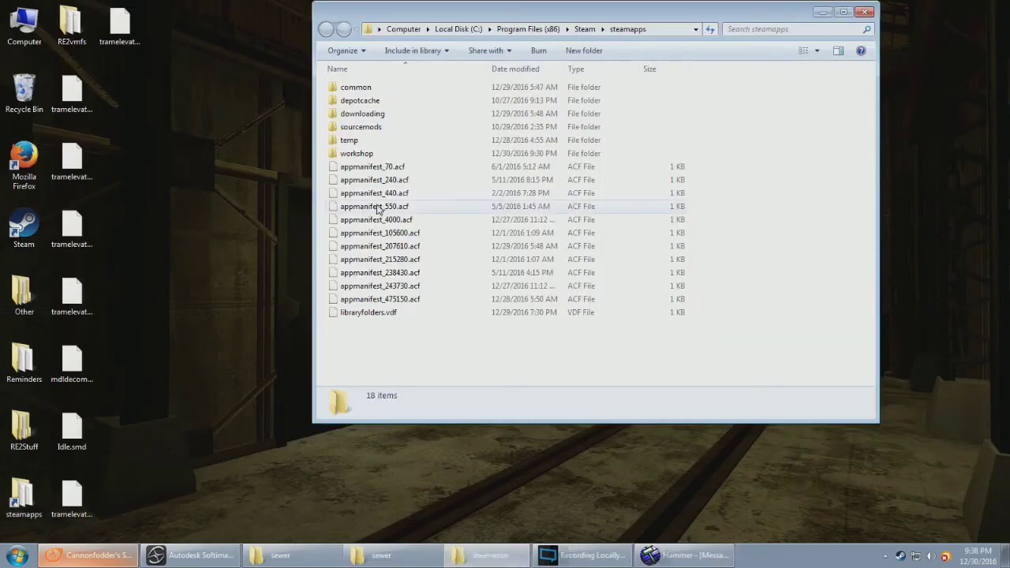
double_click(383, 128)
double_click(371, 87)
double_click(382, 126)
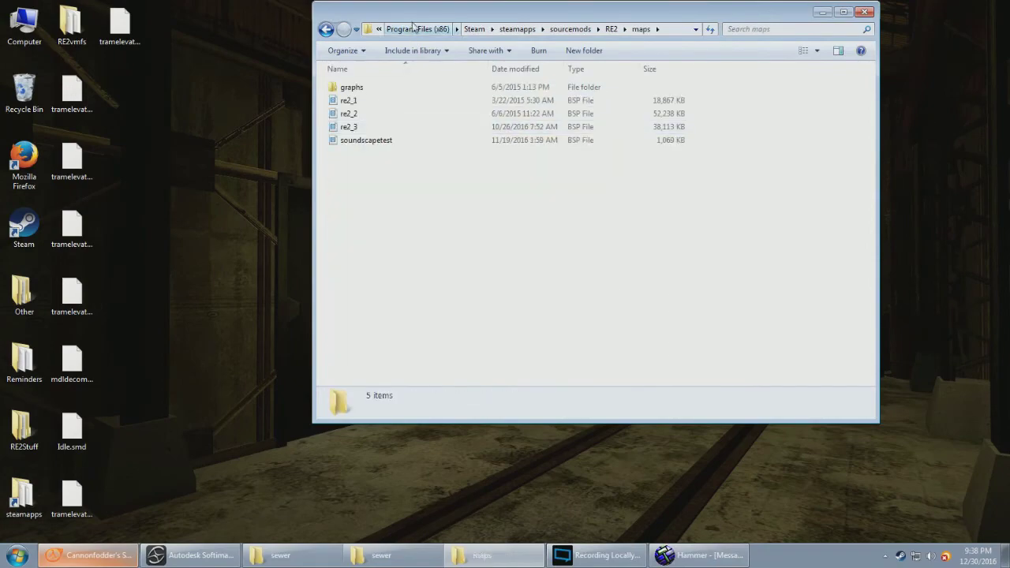
left_click_drag(412, 26, 649, 105)
Step: Put the newly compiled soundscapetest BSP file from the RE2vmfs folder into the RE2 maps folder
double_click(72, 25)
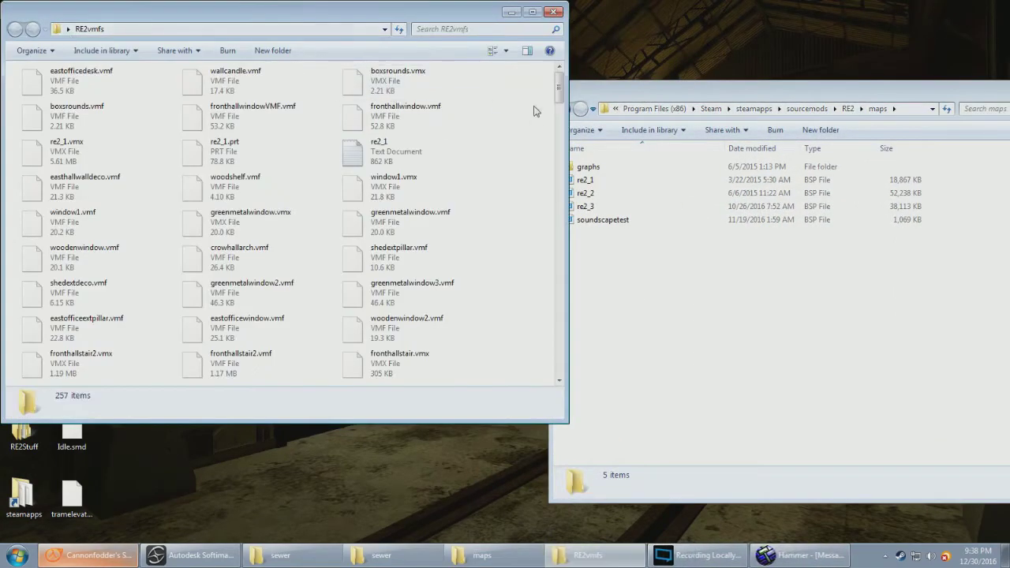
scroll(537, 106, "down", 20)
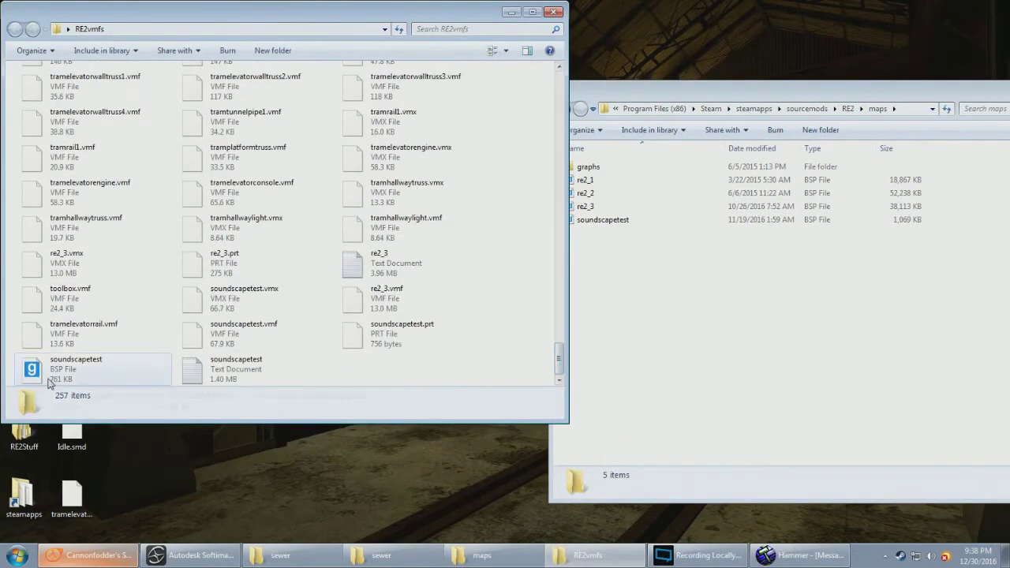
left_click(47, 381)
left_click_drag(49, 382, 668, 378)
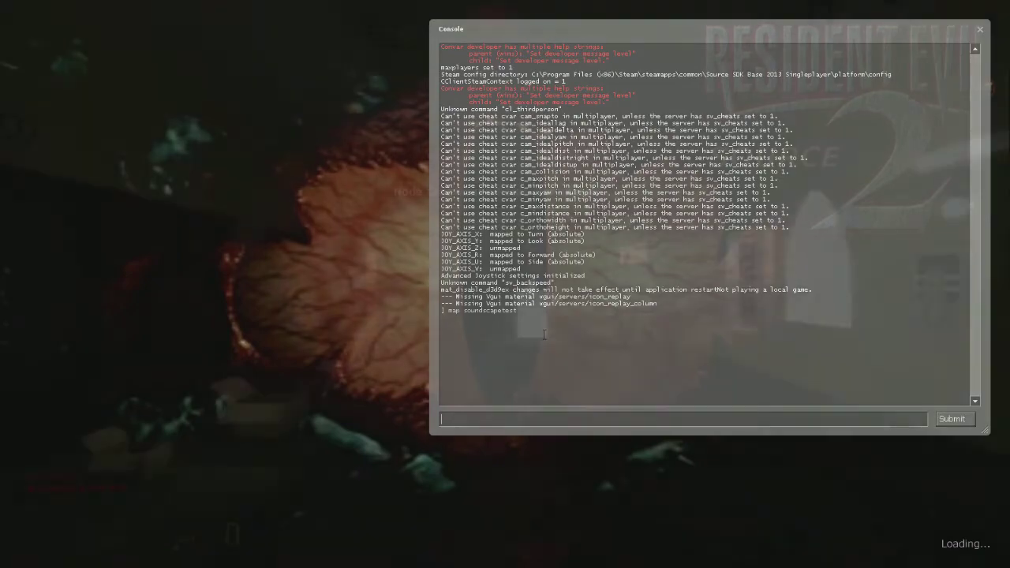
Step: Walk through soundscapetest in the game and examine the railing beside the truss and the one at the wall
key("w")
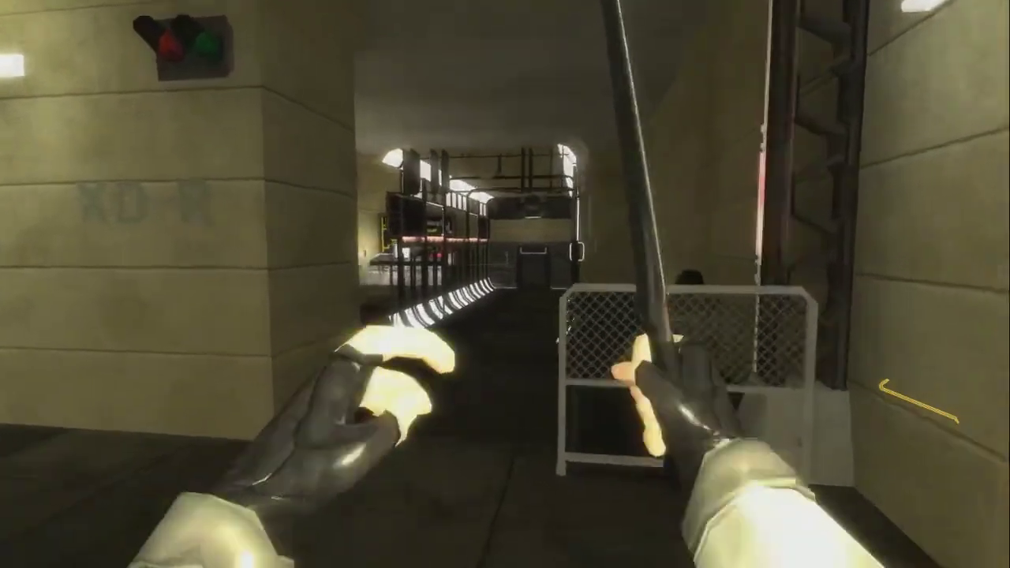
key("w")
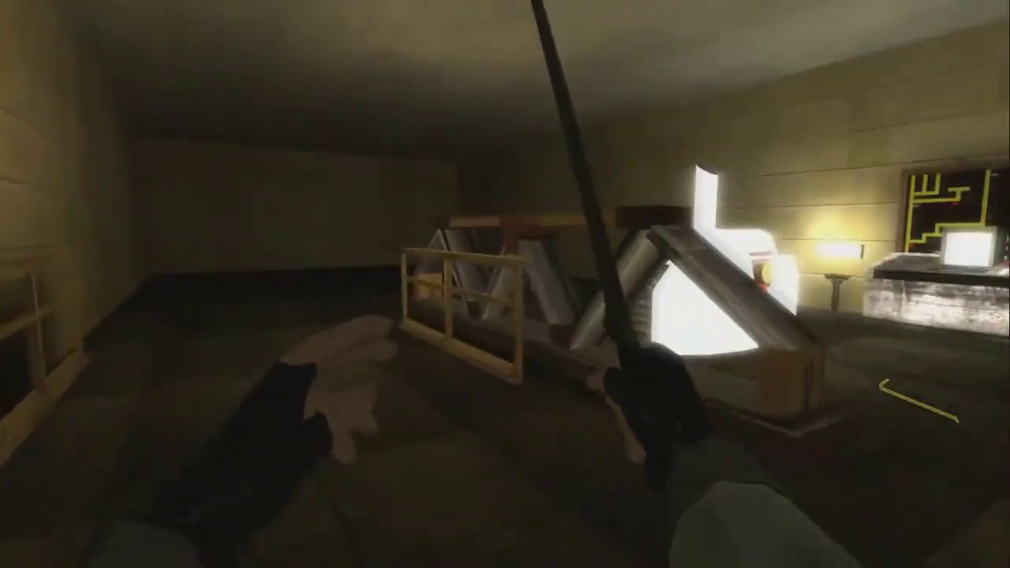
key("w")
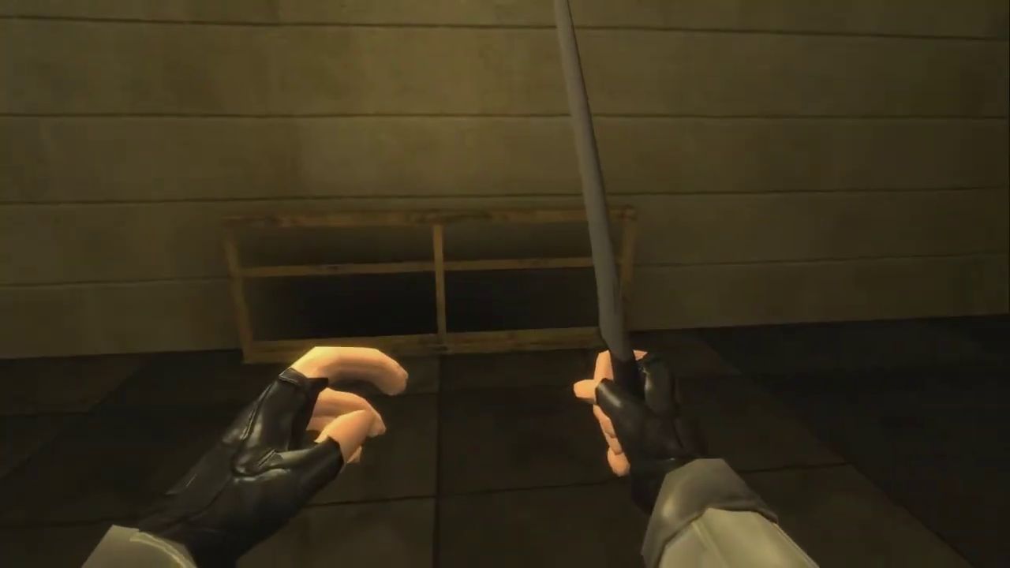
left_click(504, 284)
key("w")
left_click(505, 284)
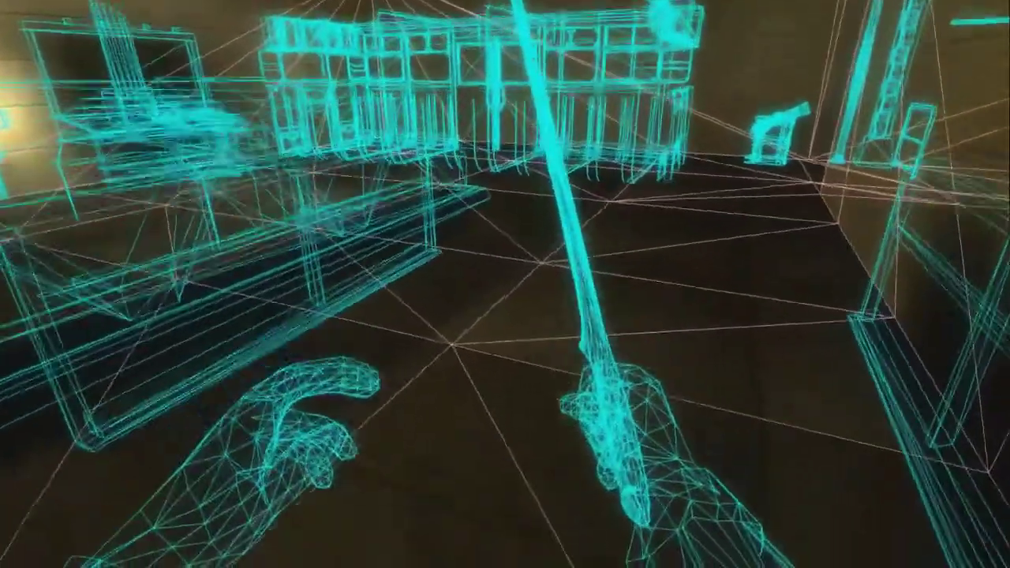
Step: Turn off wireframe rendering with the console command mat_wireframe 0 and return to the game view
key("grave")
type("mat_wireframe 0")
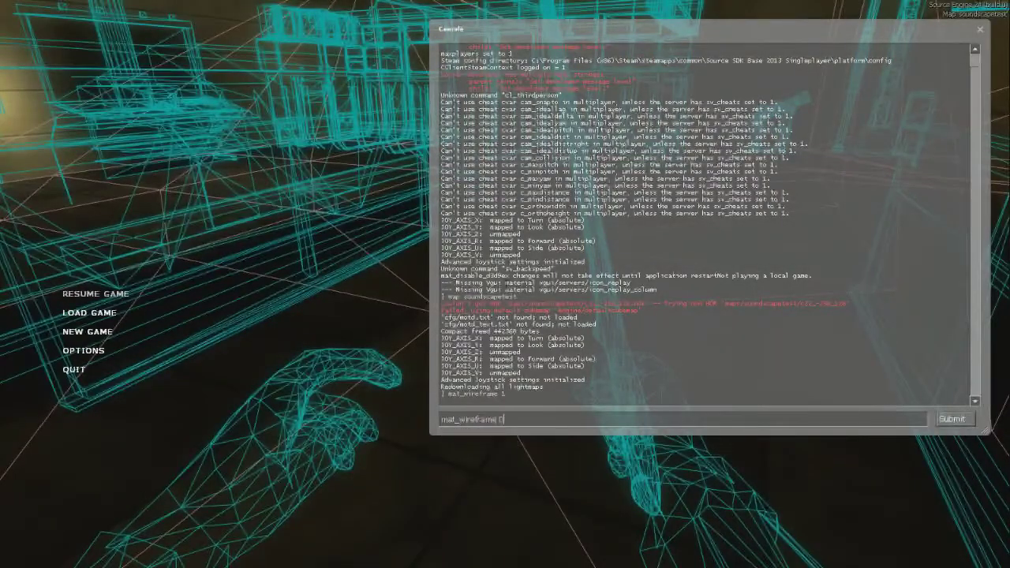
key("Return")
key("grave")
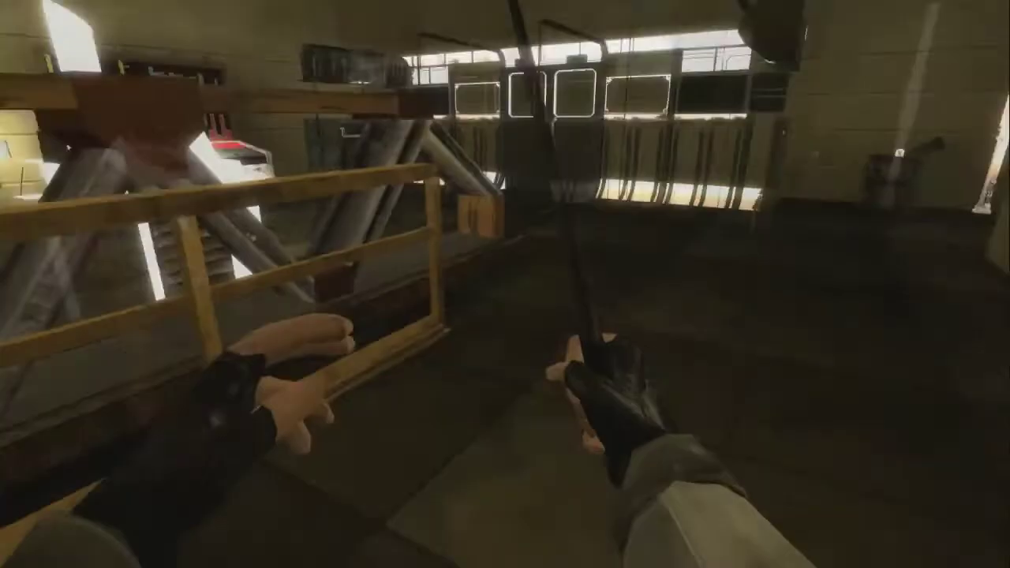
Step: Quit the game without saving the current progress
key("Escape")
left_click(77, 371)
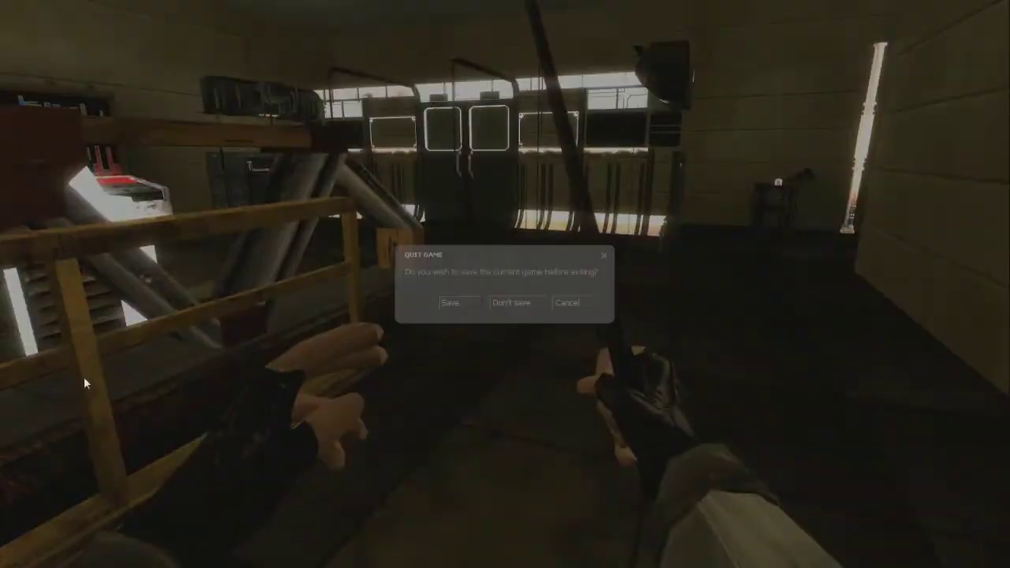
left_click(507, 304)
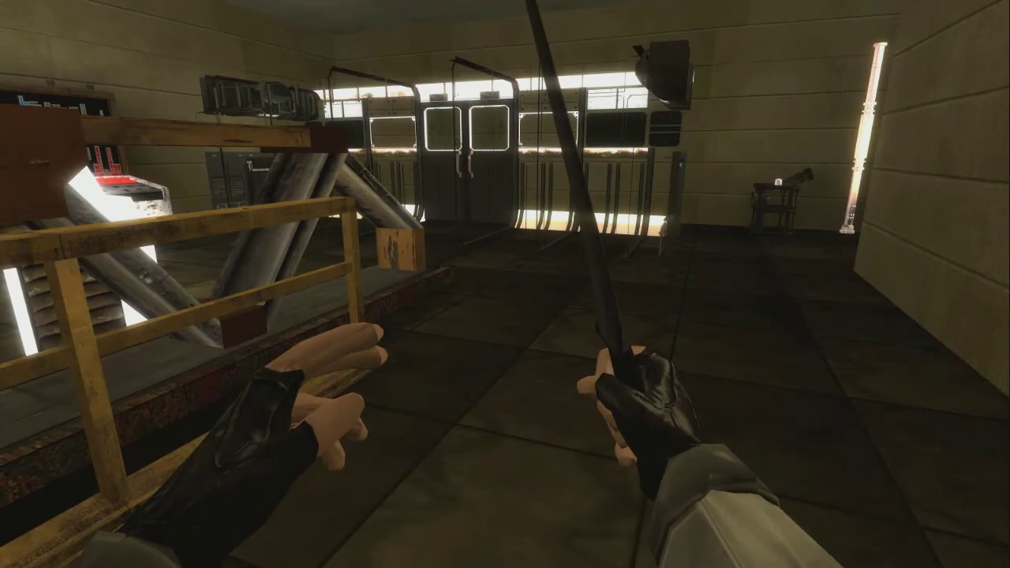